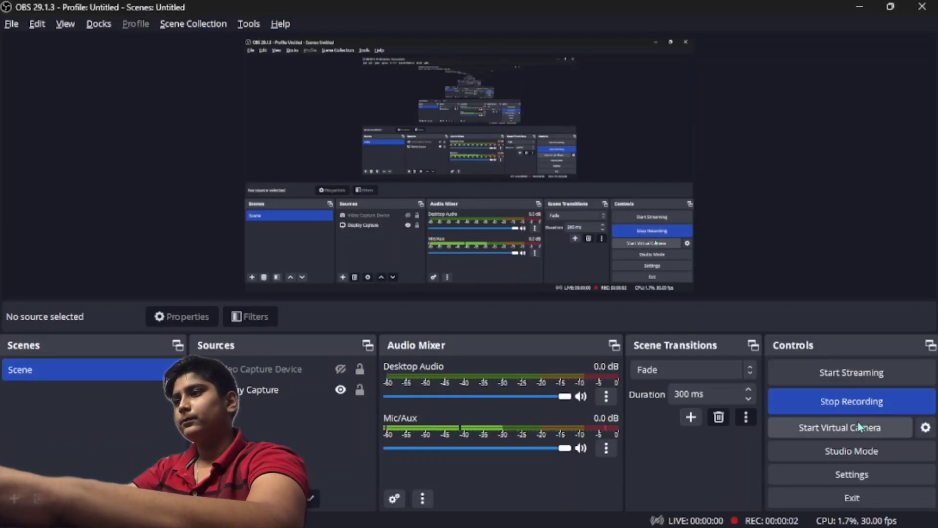
# Check the colour-code notes, then minimize the OBS recorder and the notes window.
pyautogui.hotkey('alt', 'Tab')
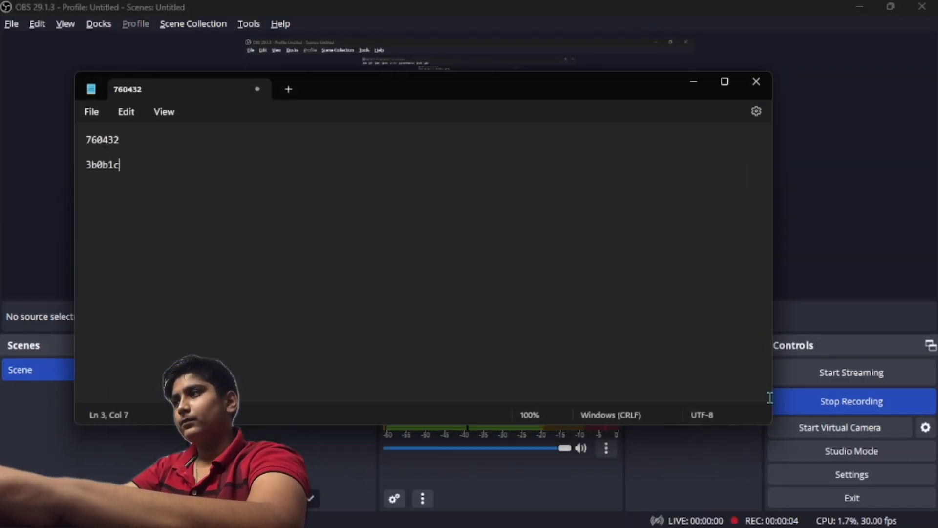
pyautogui.hotkey('alt', 'Tab')
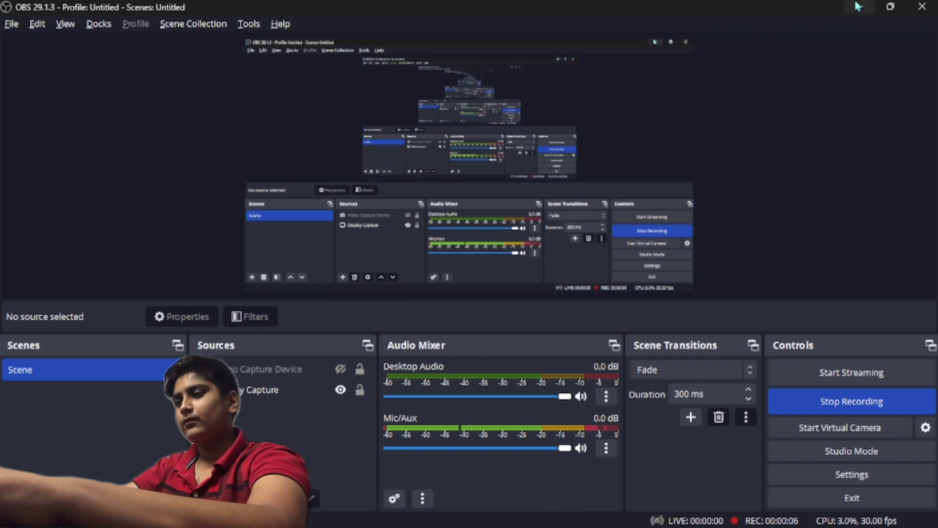
pyautogui.click(859, 7)
pyautogui.click(687, 88)
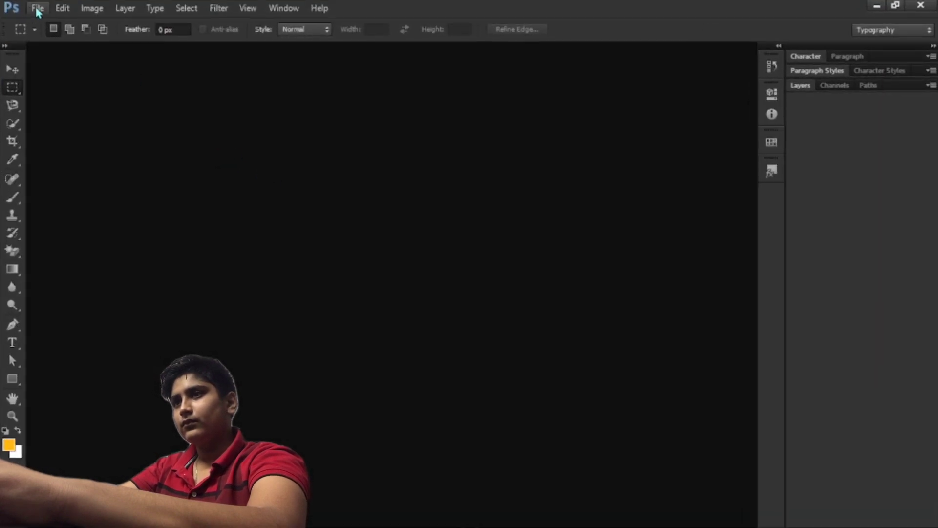
# Create a new 700×698 px canvas and reset the Typography workspace.
pyautogui.click(30, 9)
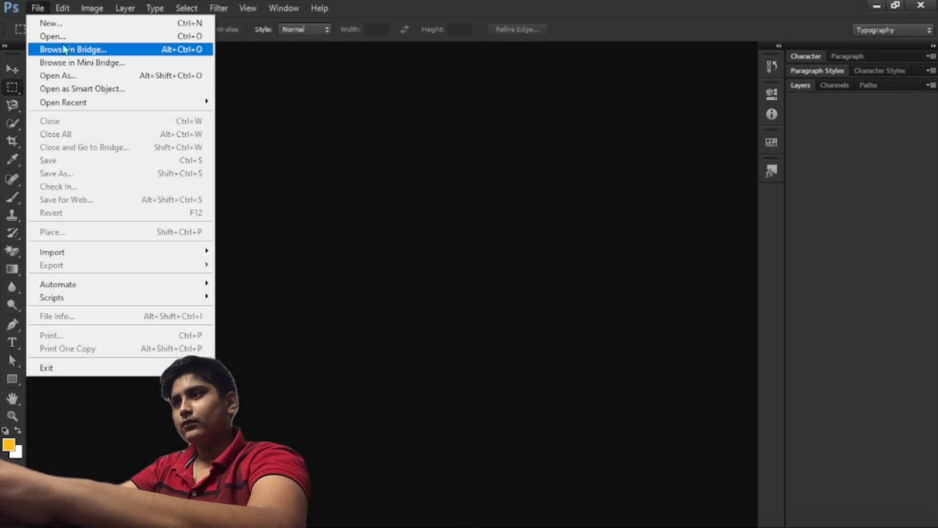
pyautogui.click(68, 24)
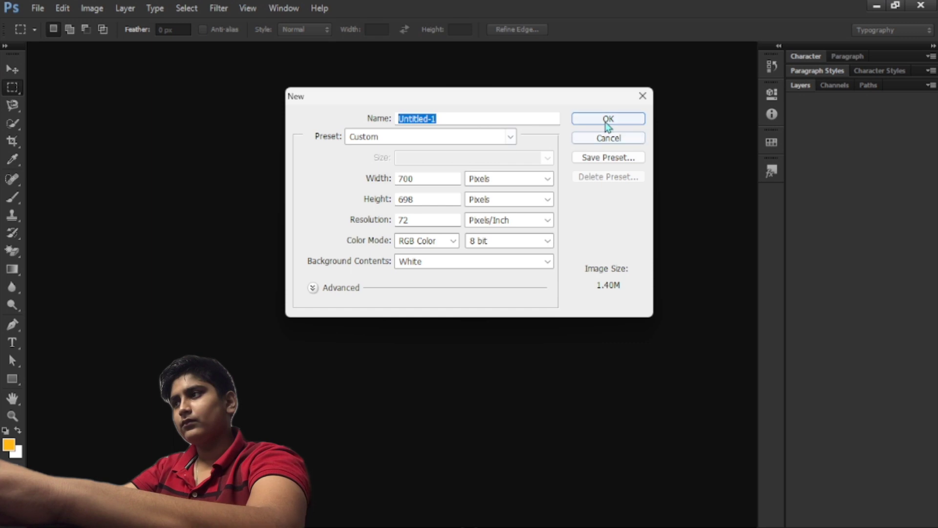
pyautogui.click(607, 121)
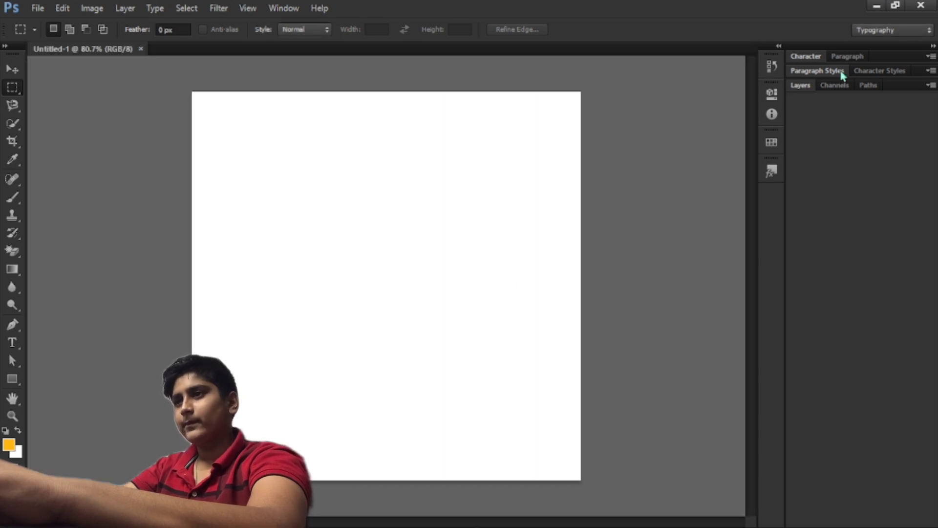
pyautogui.click(891, 29)
pyautogui.click(921, 141)
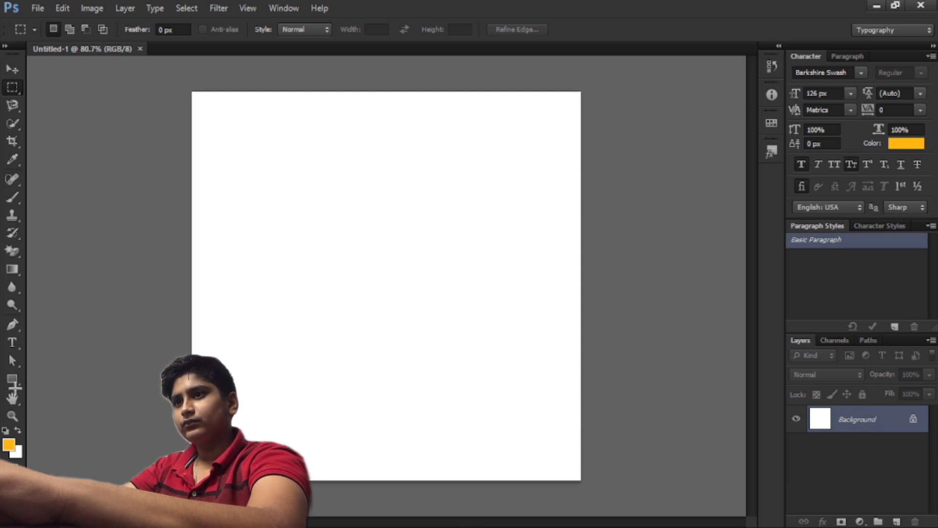
# Make the Gradient Tool the active tool.
pyautogui.click(10, 381)
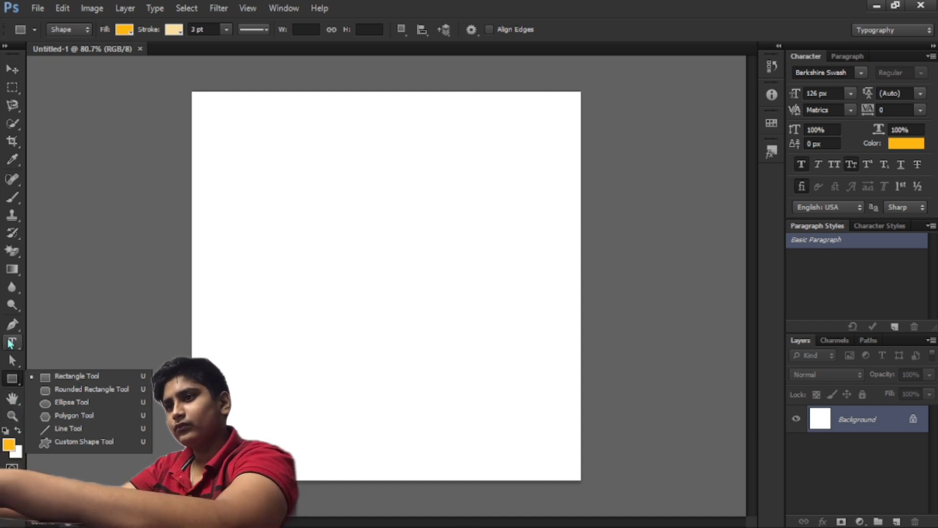
pyautogui.press('o')
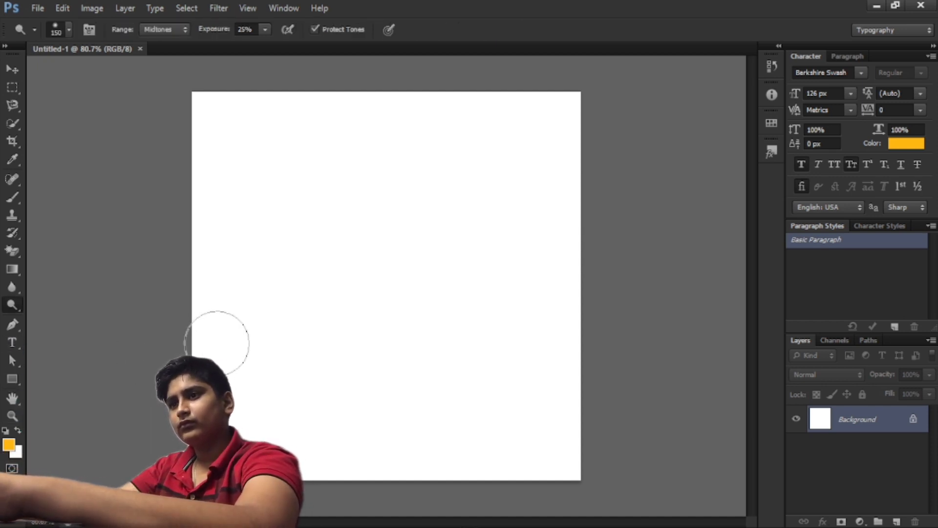
pyautogui.press('g')
pyautogui.rightClick(22, 272)
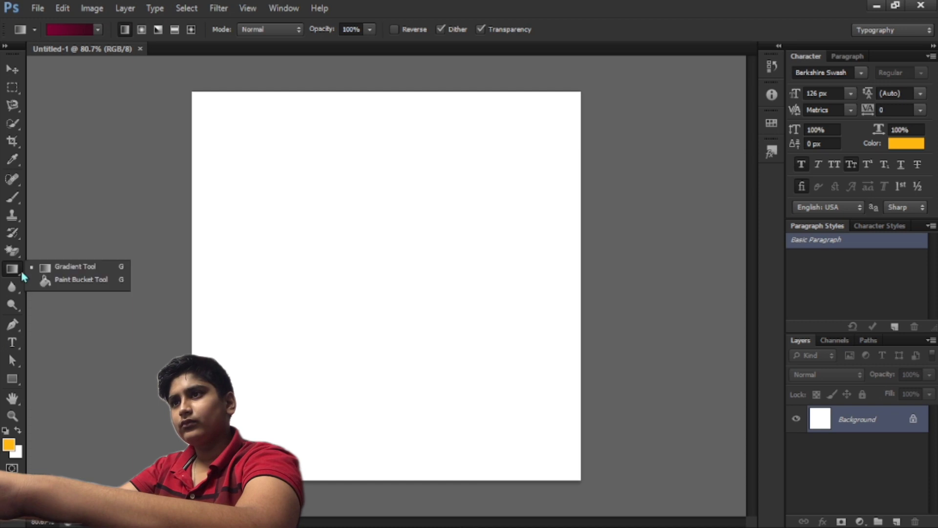
pyautogui.click(57, 268)
# In the Gradient Editor, open the left stop's colour picker and clear its hex value.
pyautogui.click(57, 30)
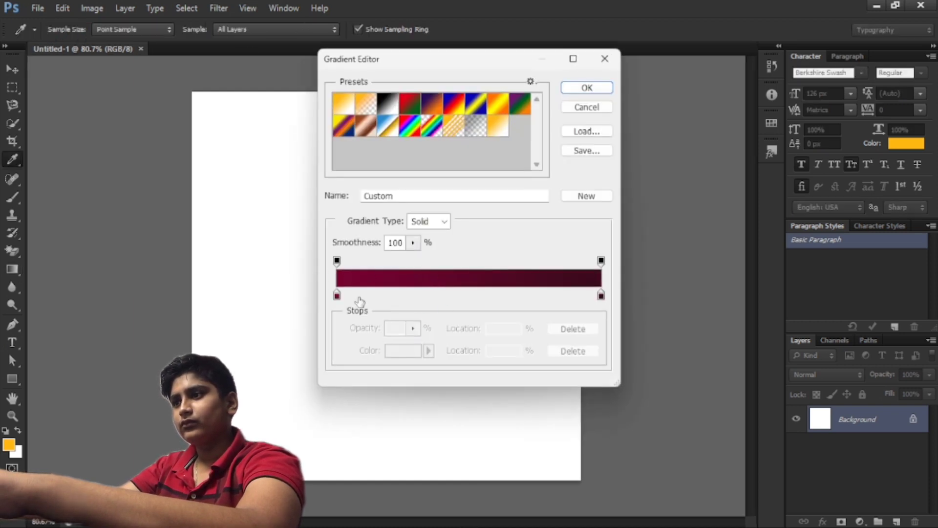
pyautogui.click(336, 295)
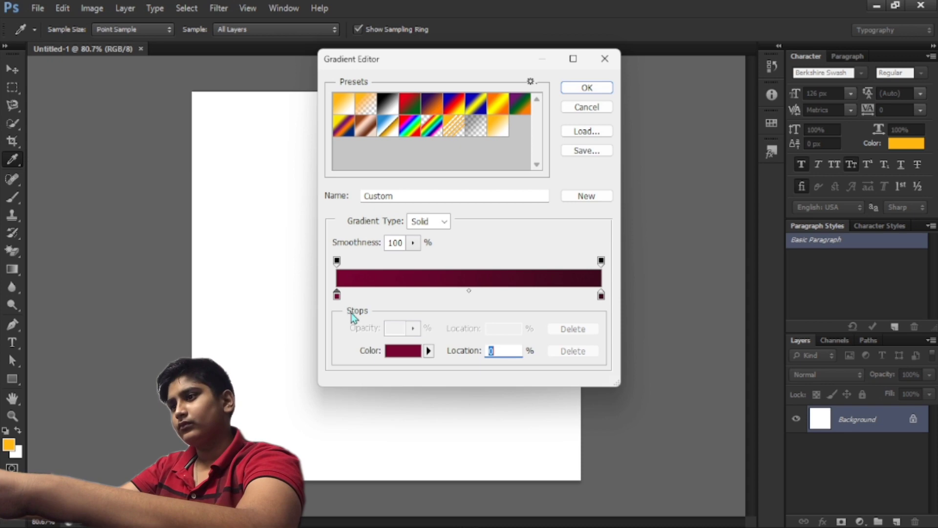
pyautogui.click(429, 355)
pyautogui.click(395, 357)
pyautogui.doubleClick(395, 359)
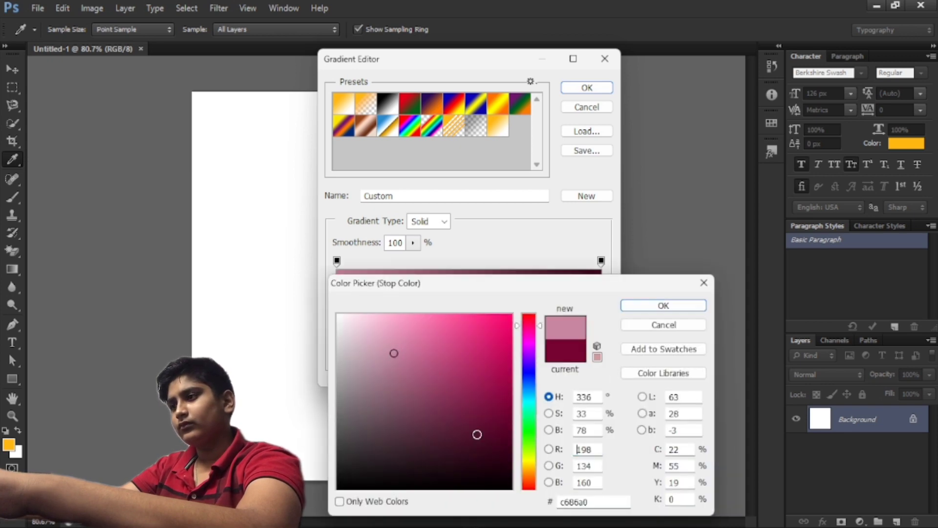
pyautogui.click(504, 461)
pyautogui.click(498, 442)
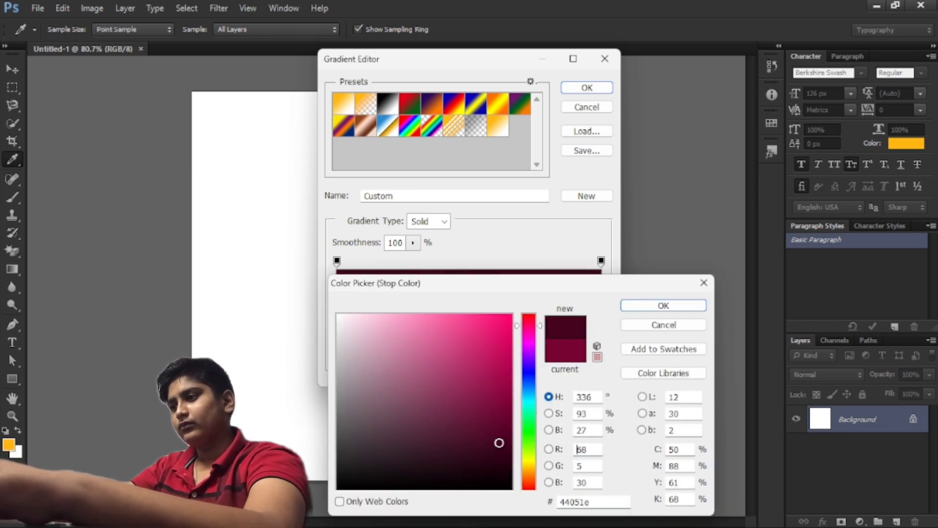
pyautogui.doubleClick(597, 503)
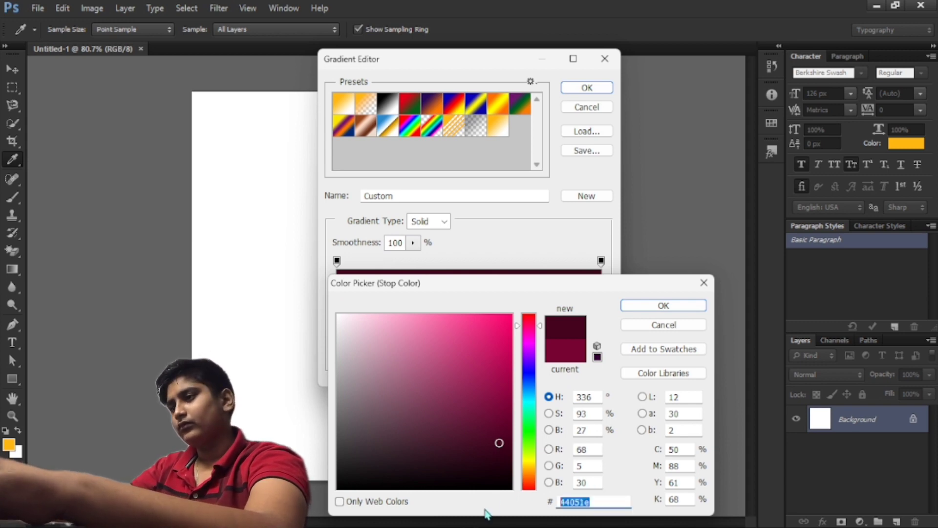
pyautogui.press('BackSpace')
# Copy 760432 from the colour notes and apply it to the left stop.
pyautogui.hotkey('alt', 'Tab')
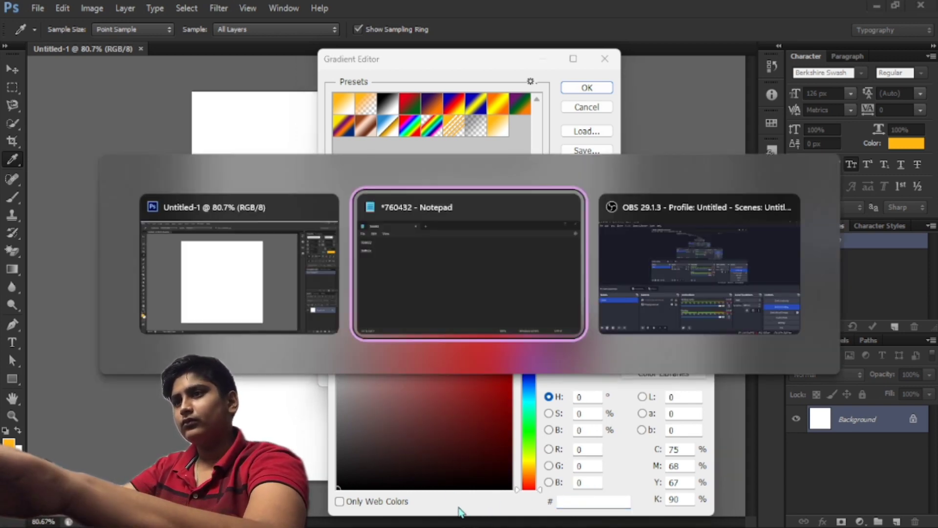
pyautogui.moveTo(86, 139); pyautogui.dragTo(88, 165)
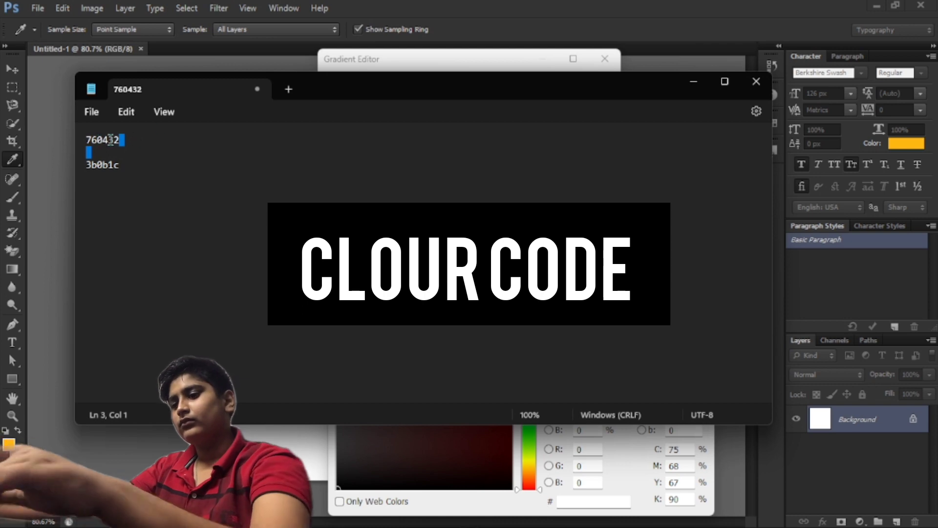
pyautogui.moveTo(136, 140); pyautogui.dragTo(63, 140)
pyautogui.hotkey('ctrl', 'c')
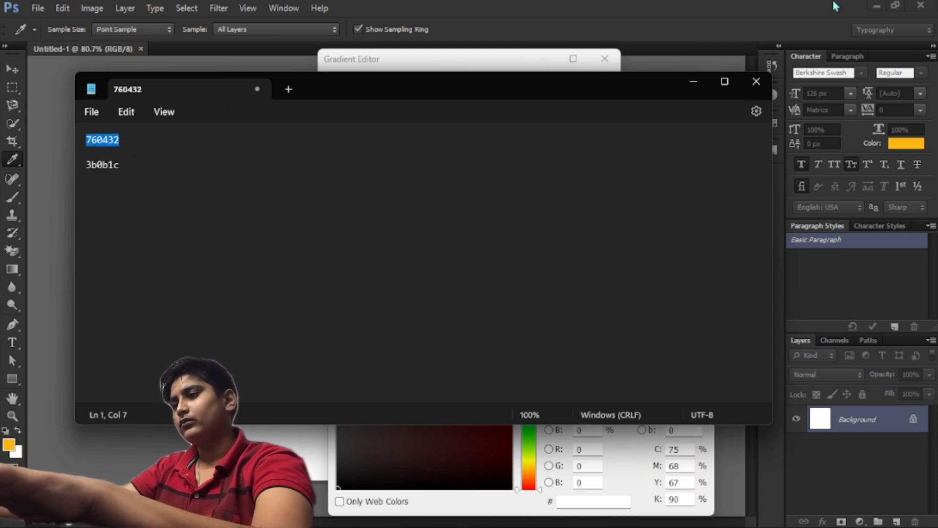
pyautogui.click(693, 81)
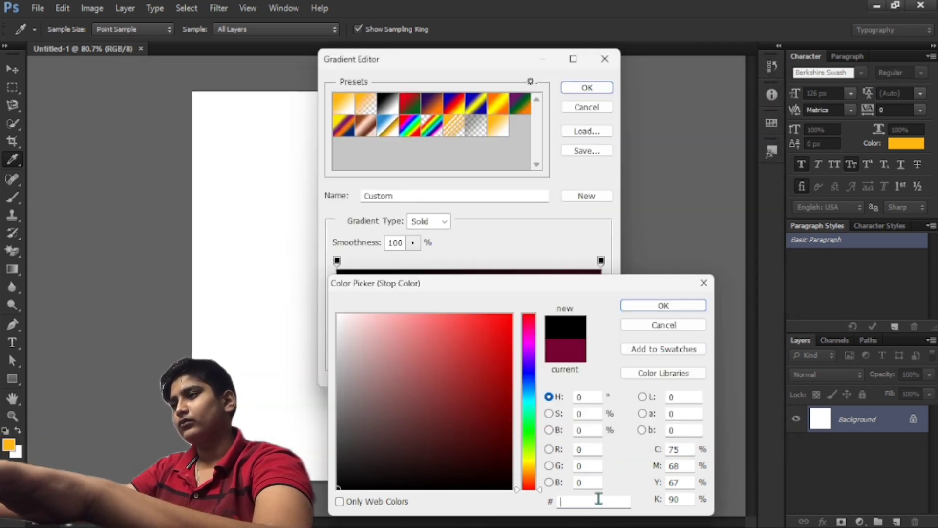
pyautogui.hotkey('ctrl', 'v')
pyautogui.click(662, 306)
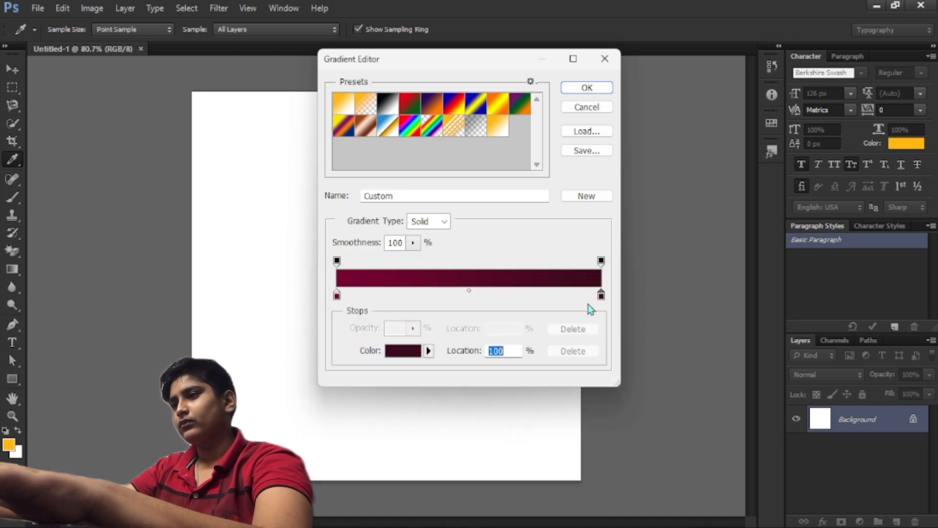
# Set the right stop to 3b0b1c and close the Gradient Editor.
pyautogui.click(418, 351)
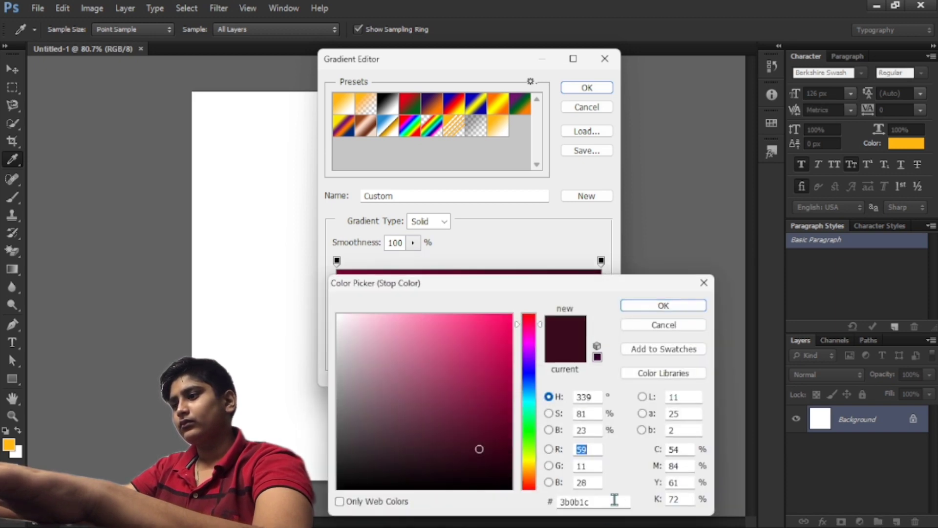
pyautogui.doubleClick(571, 502)
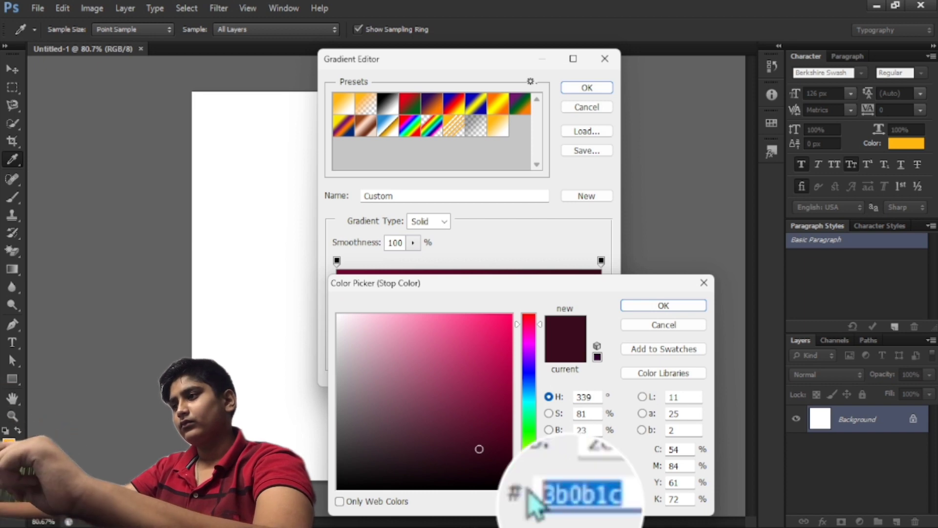
pyautogui.click(677, 308)
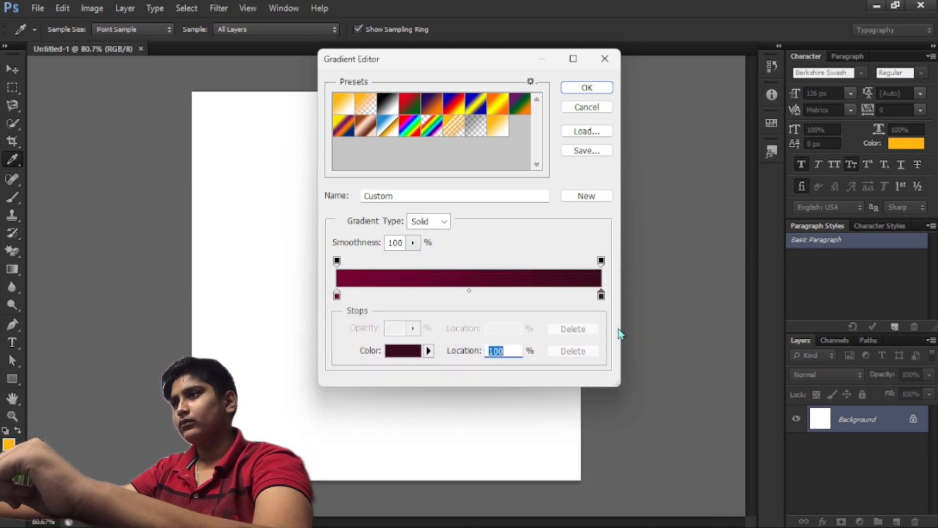
pyautogui.click(605, 58)
pyautogui.scroll(-2, 630, 147)
# Drag the maroon gradient vertically down the canvas, lighter at top and darker at bottom.
pyautogui.scroll(-1, 635, 144)
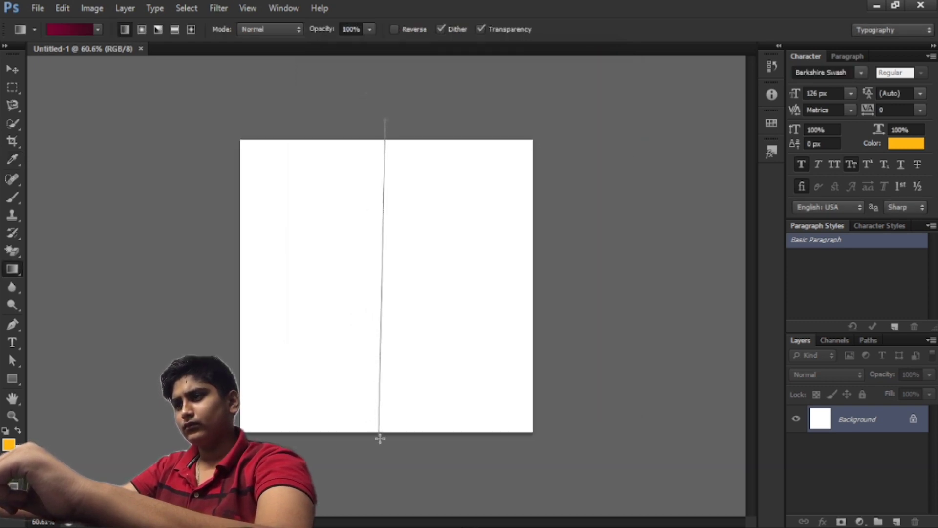
pyautogui.moveTo(346, 366); pyautogui.dragTo(389, 446)
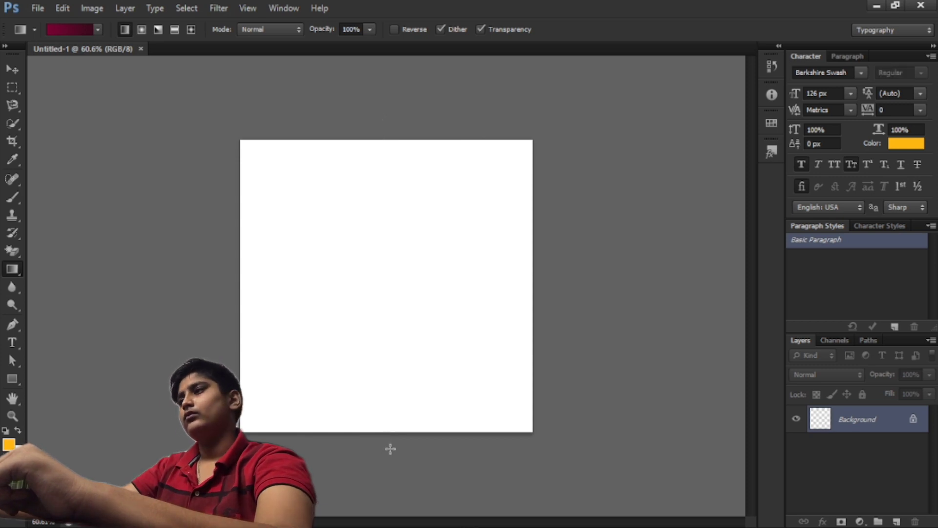
pyautogui.scroll(2, 593, 310)
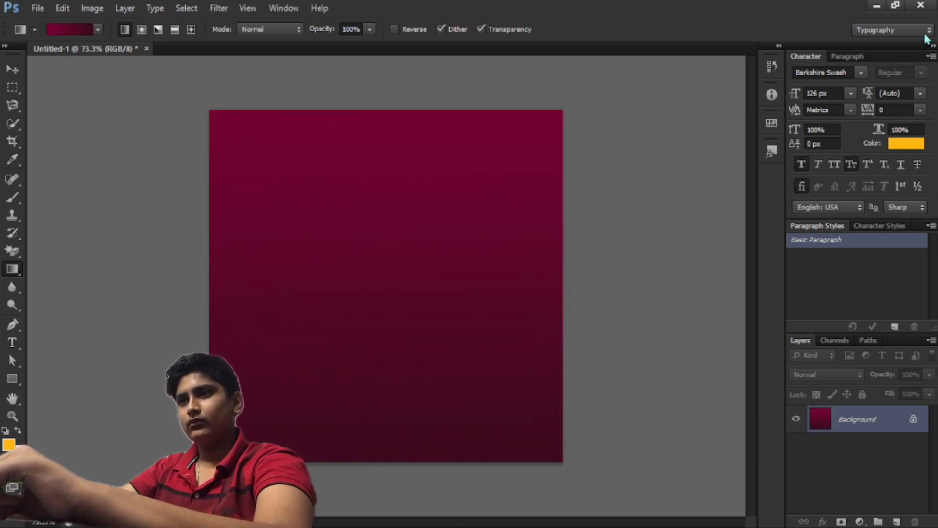
pyautogui.click(12, 69)
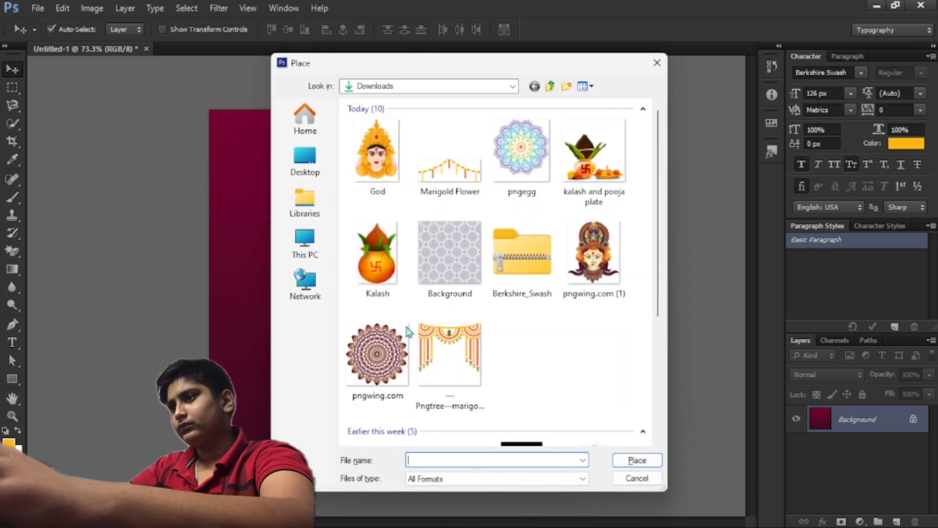
# Place the Marigold Flower garland, fit it across the canvas top, and commit it.
pyautogui.click(449, 157)
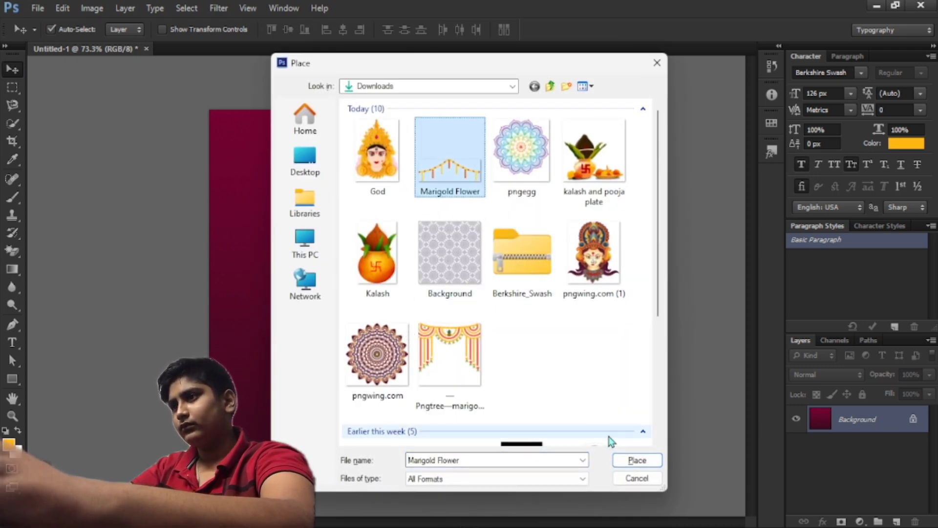
pyautogui.click(636, 460)
pyautogui.moveTo(395, 328); pyautogui.dragTo(397, 214)
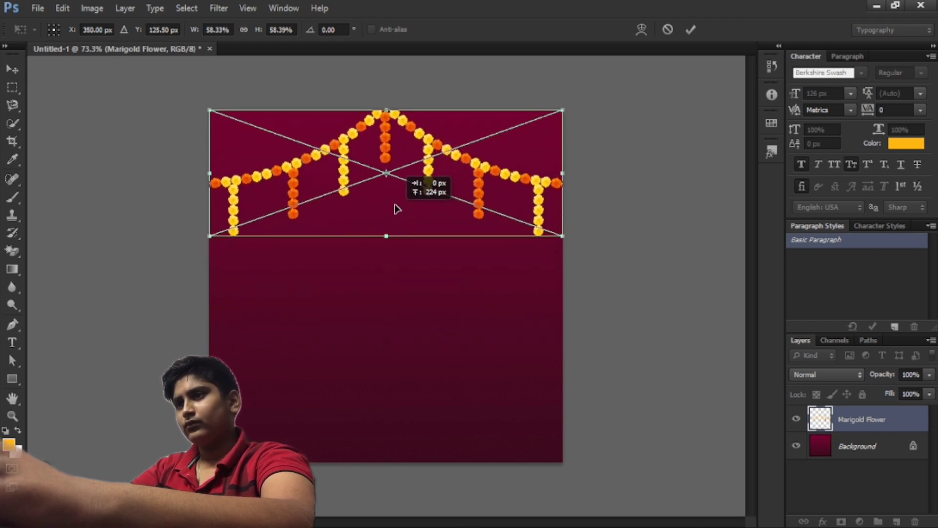
pyautogui.moveTo(210, 236); pyautogui.dragTo(210, 231)
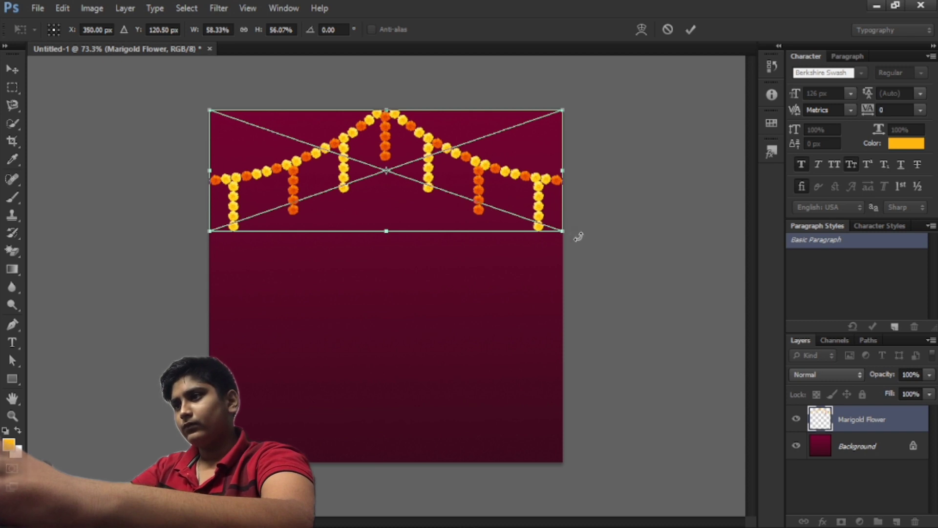
pyautogui.moveTo(563, 230)
pyautogui.mouseDown()
pyautogui.moveTo(554, 223)
pyautogui.moveTo(563, 220)
pyautogui.mouseUp()
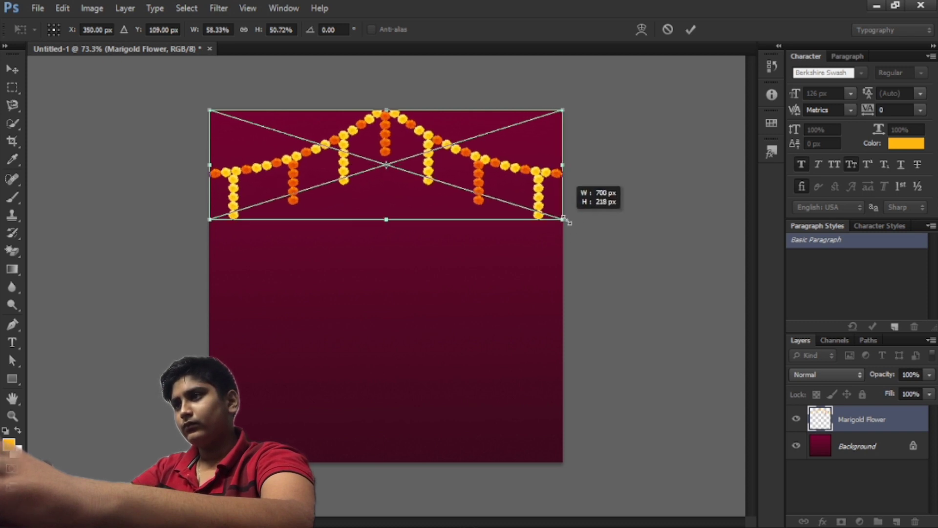
pyautogui.moveTo(431, 179); pyautogui.dragTo(424, 180)
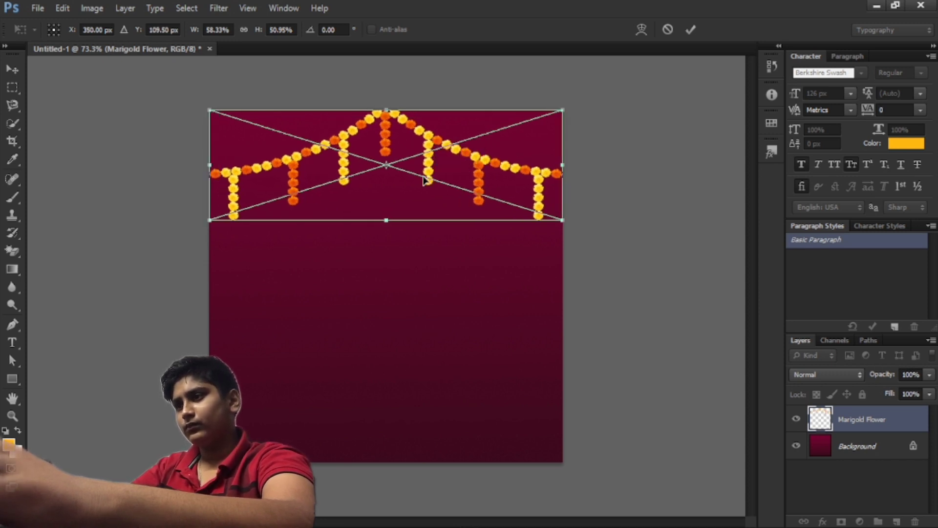
pyautogui.press('Return')
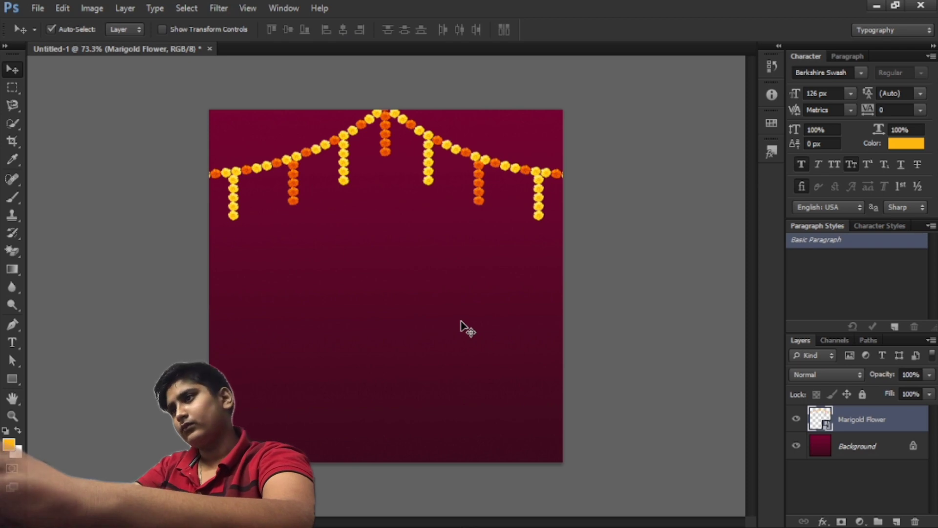
pyautogui.hotkey('alt', 'f')
pyautogui.press('l')
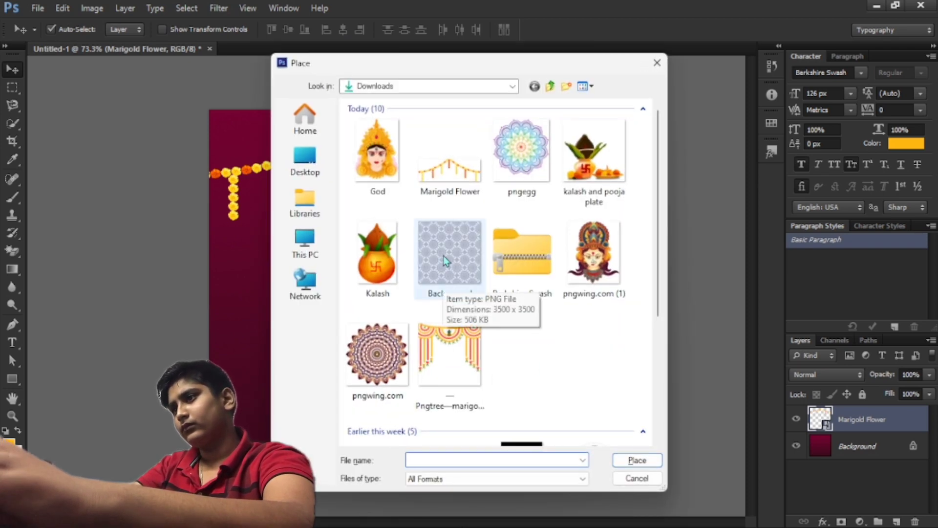
# Place the pngegg mandala, shrink and centre it under the garland at 30% opacity.
pyautogui.click(445, 261)
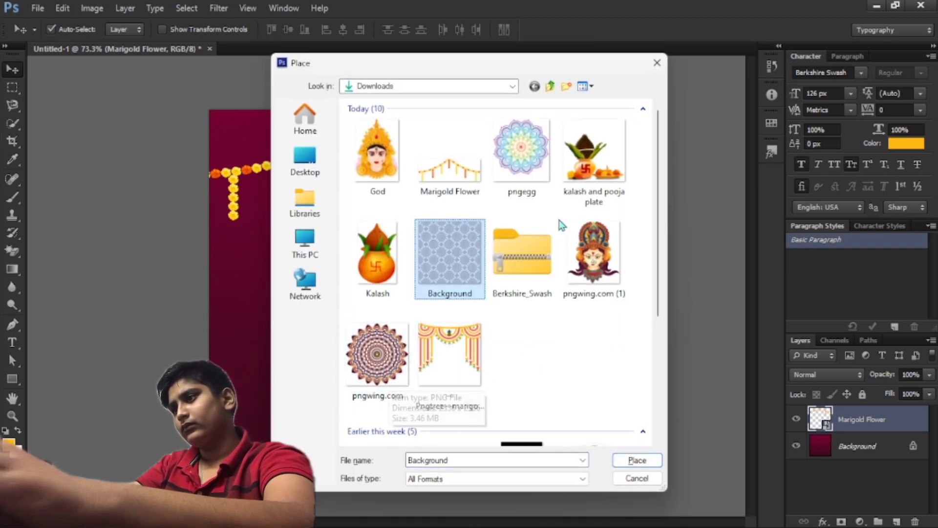
pyautogui.press('Up')
pyautogui.press('Right')
pyautogui.click(640, 462)
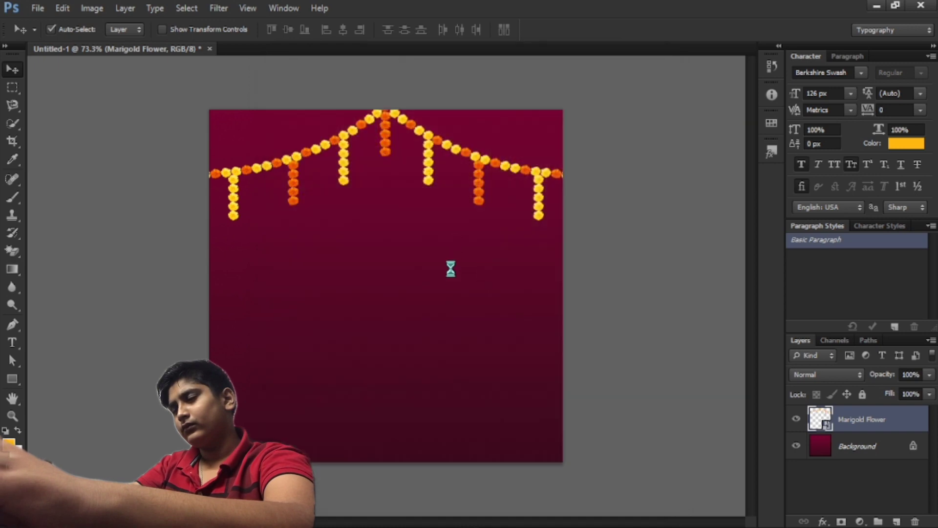
pyautogui.moveTo(434, 283)
pyautogui.mouseDown()
pyautogui.moveTo(454, 303)
pyautogui.moveTo(427, 291)
pyautogui.mouseUp()
pyautogui.moveTo(541, 126); pyautogui.dragTo(492, 212)
pyautogui.moveTo(374, 369); pyautogui.dragTo(410, 257)
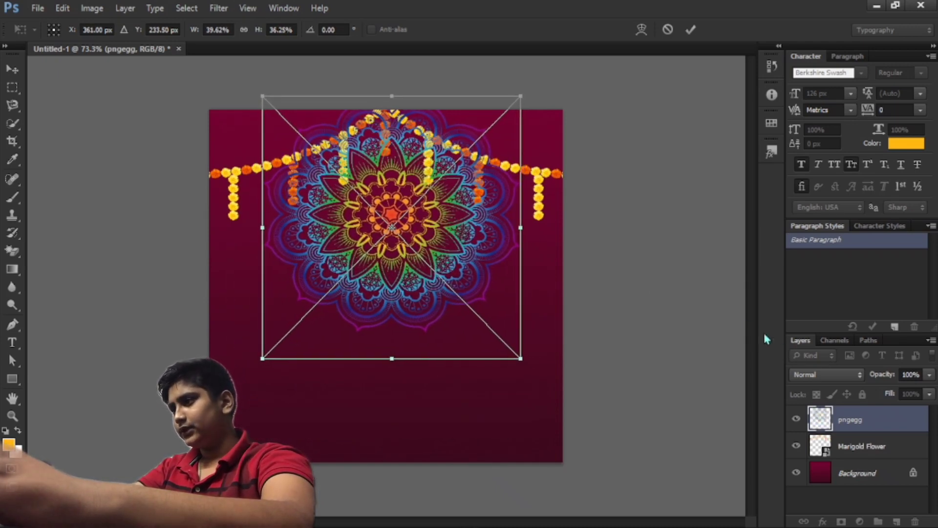
pyautogui.moveTo(889, 377); pyautogui.dragTo(837, 380)
pyautogui.moveTo(477, 219); pyautogui.dragTo(464, 212)
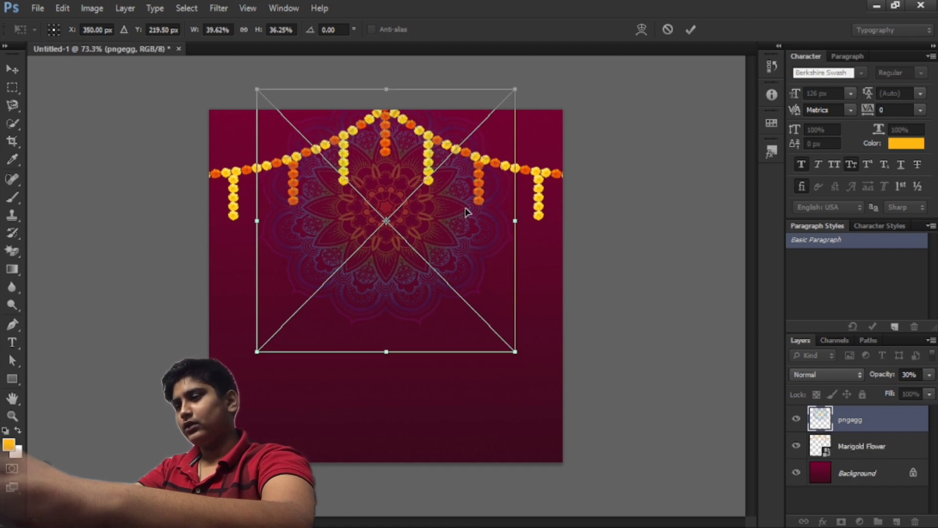
# Set the mandala layer to Soft Light blending at 33% opacity and commit it.
pyautogui.click(828, 377)
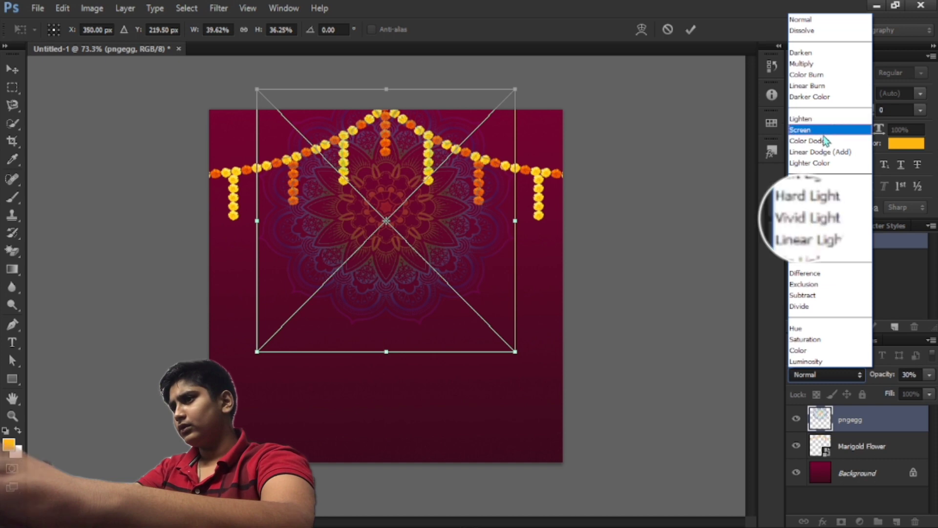
pyautogui.click(823, 130)
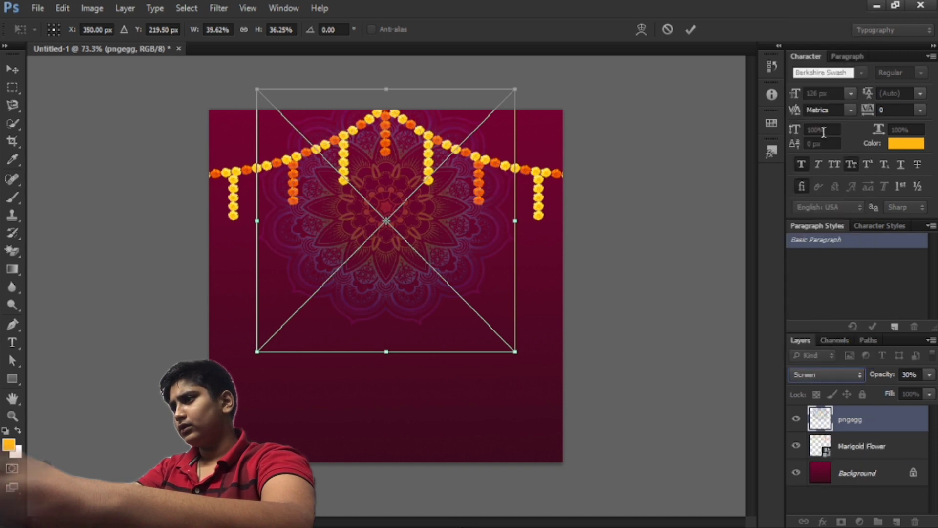
pyautogui.click(847, 380)
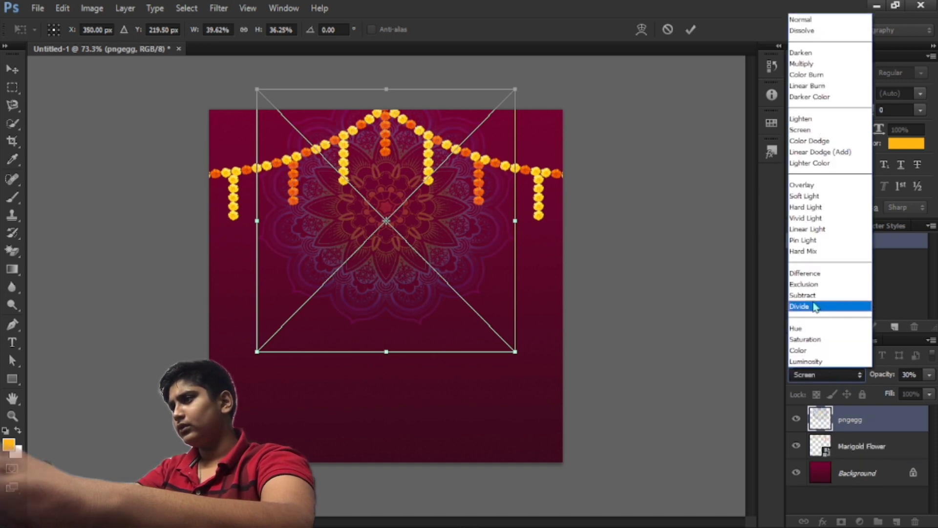
pyautogui.click(830, 196)
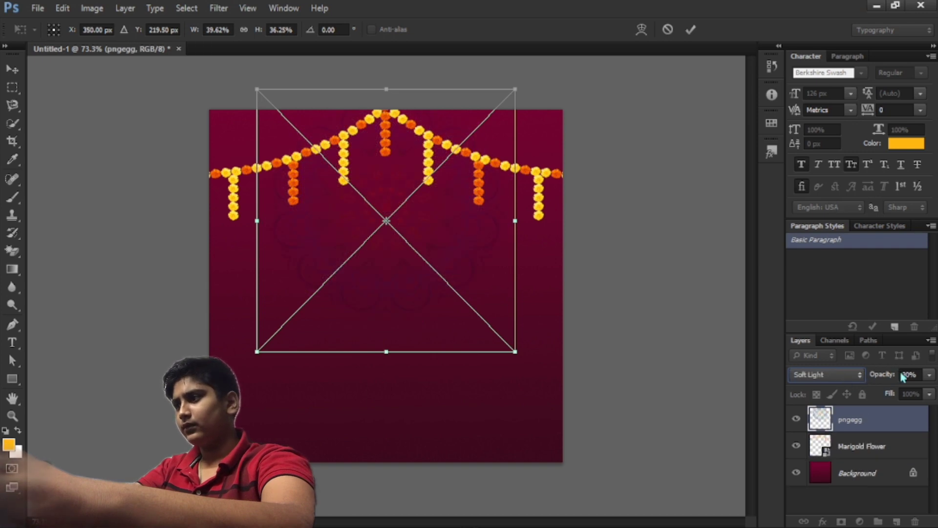
pyautogui.moveTo(877, 379); pyautogui.dragTo(901, 375)
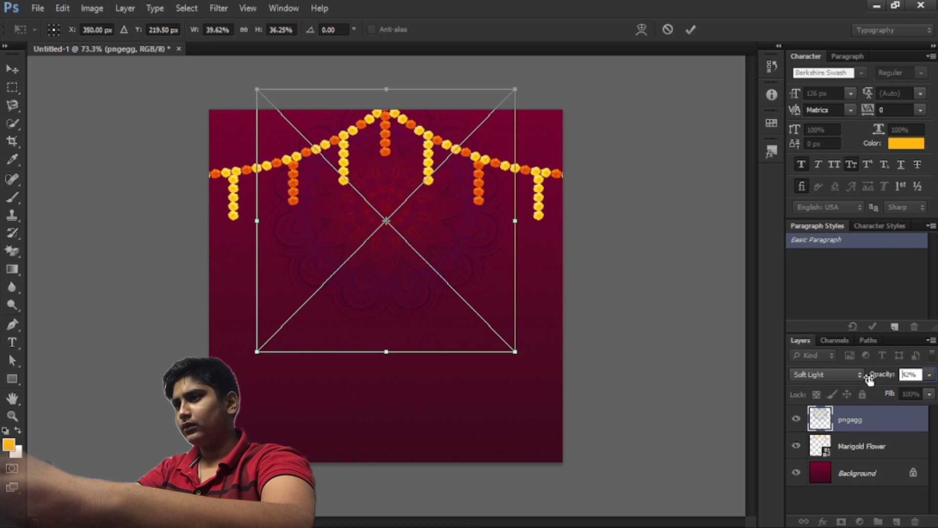
pyautogui.moveTo(869, 377); pyautogui.dragTo(869, 381)
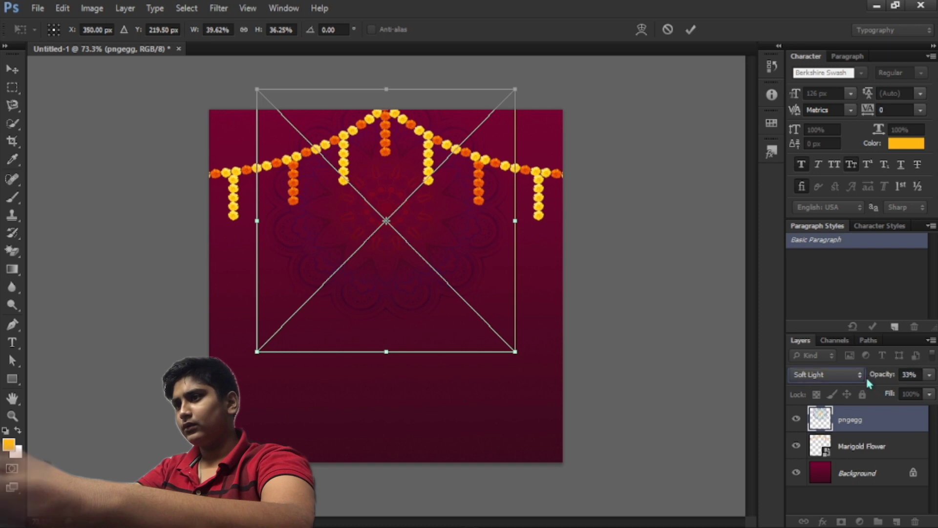
pyautogui.moveTo(404, 264); pyautogui.dragTo(395, 284)
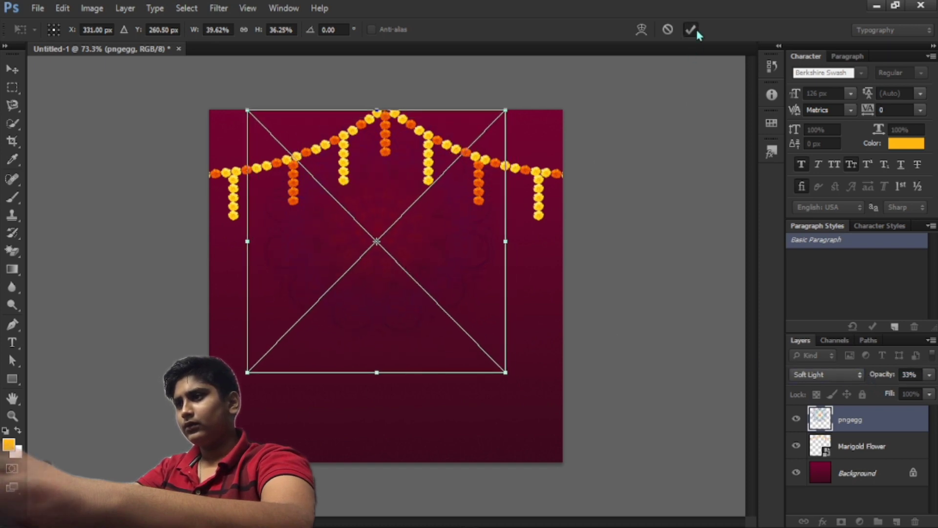
pyautogui.press('Return')
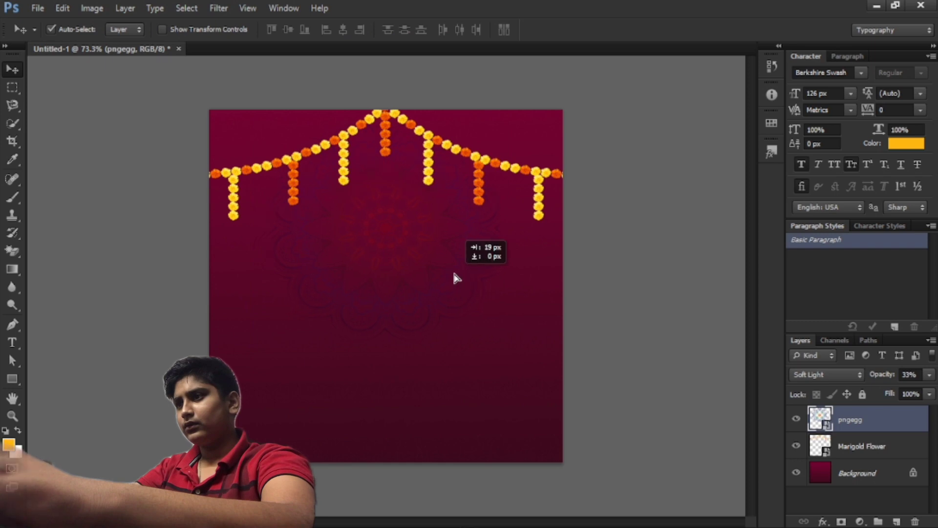
# Reposition the faint mandala upward on the poster.
pyautogui.moveTo(441, 283)
pyautogui.mouseDown()
pyautogui.moveTo(415, 287)
pyautogui.moveTo(391, 225)
pyautogui.mouseUp()
pyautogui.keyDown('shift'); pyautogui.click(394, 226); pyautogui.keyUp('shift')
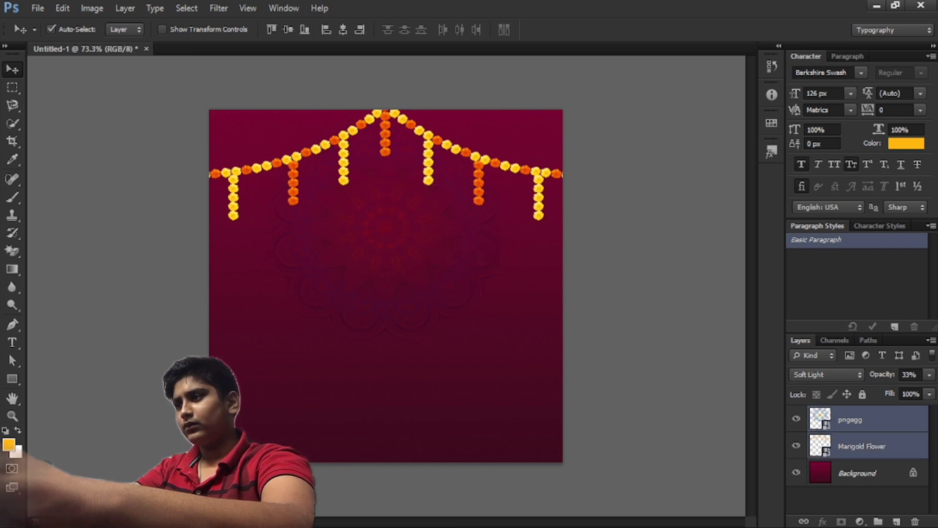
pyautogui.click(877, 428)
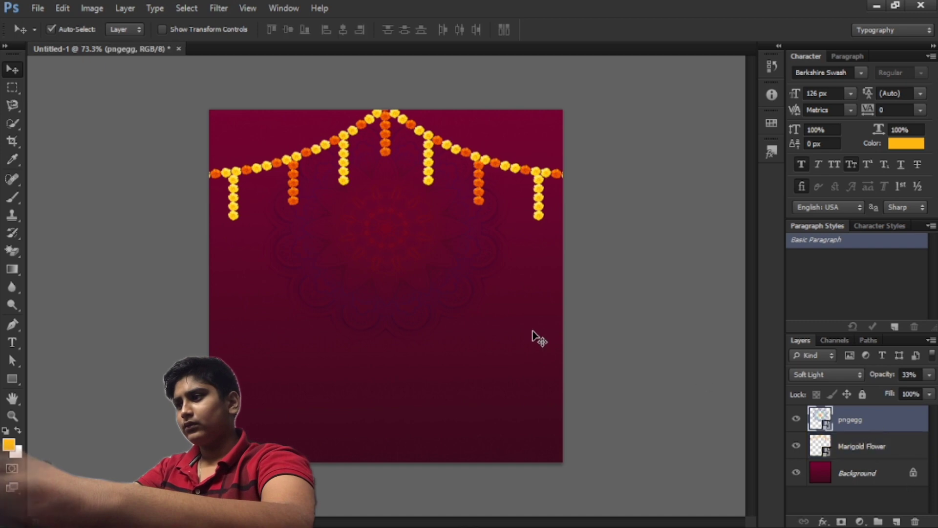
pyautogui.moveTo(394, 243); pyautogui.dragTo(408, 236)
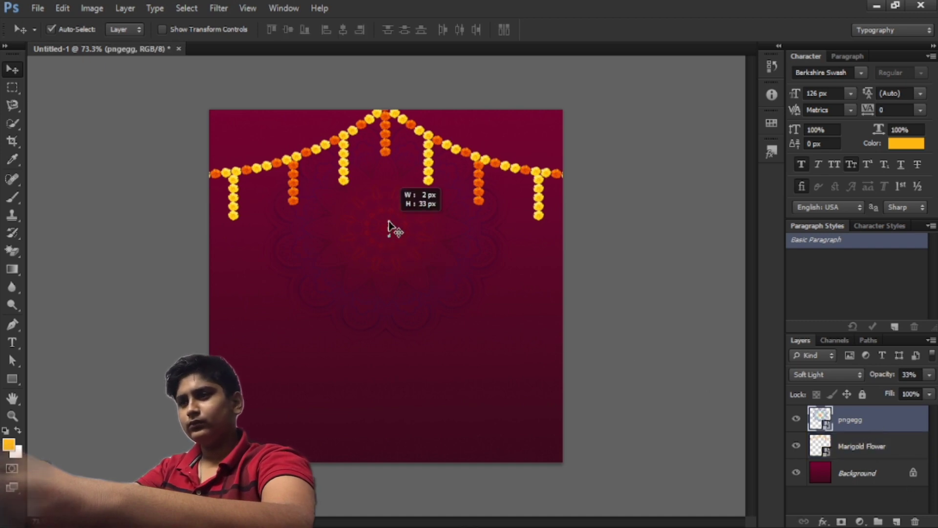
pyautogui.moveTo(473, 273); pyautogui.dragTo(450, 253)
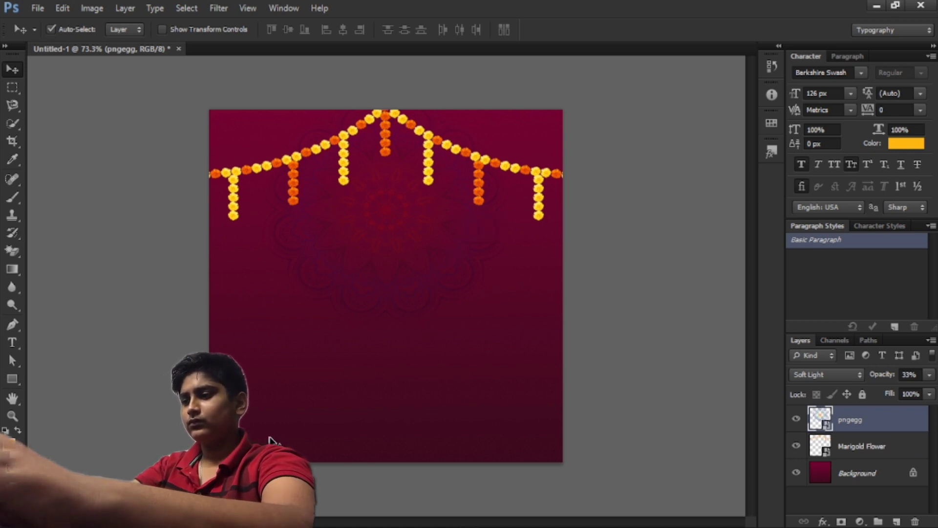
# Place the God image, scale it to about 64%, and centre it beneath the garland.
pyautogui.hotkey('alt', 'f')
pyautogui.press('l')
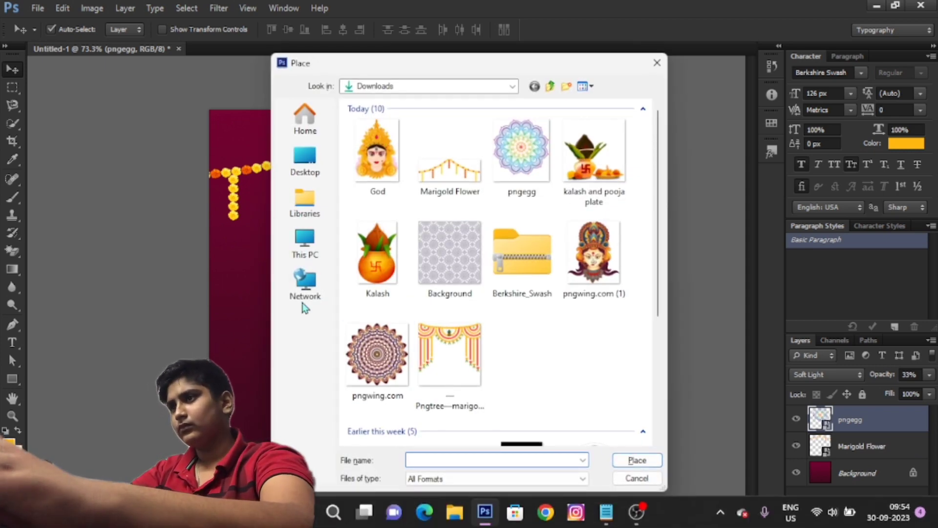
pyautogui.click(387, 139)
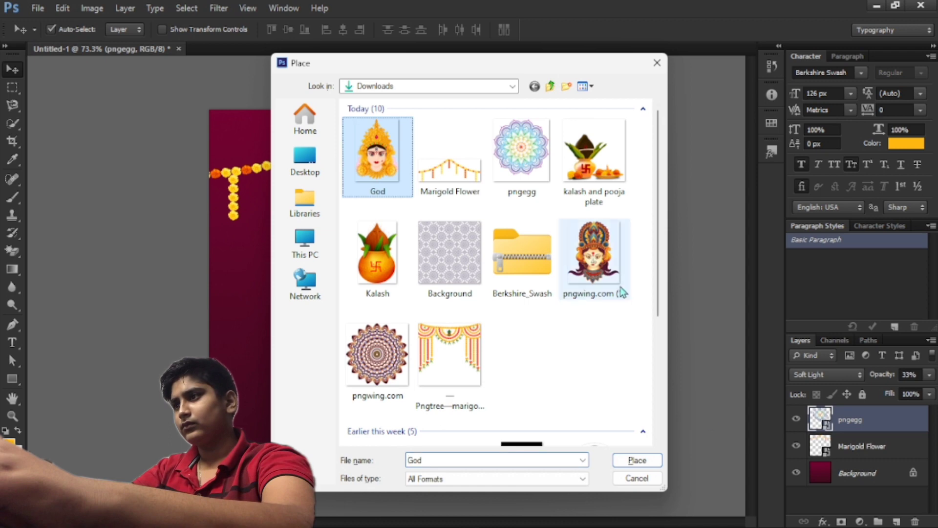
pyautogui.click(626, 463)
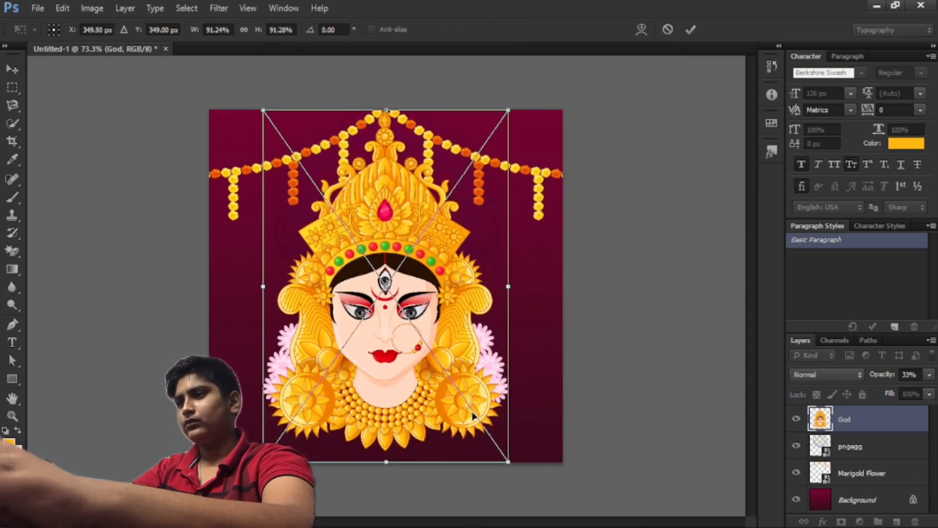
pyautogui.moveTo(472, 415); pyautogui.dragTo(473, 424)
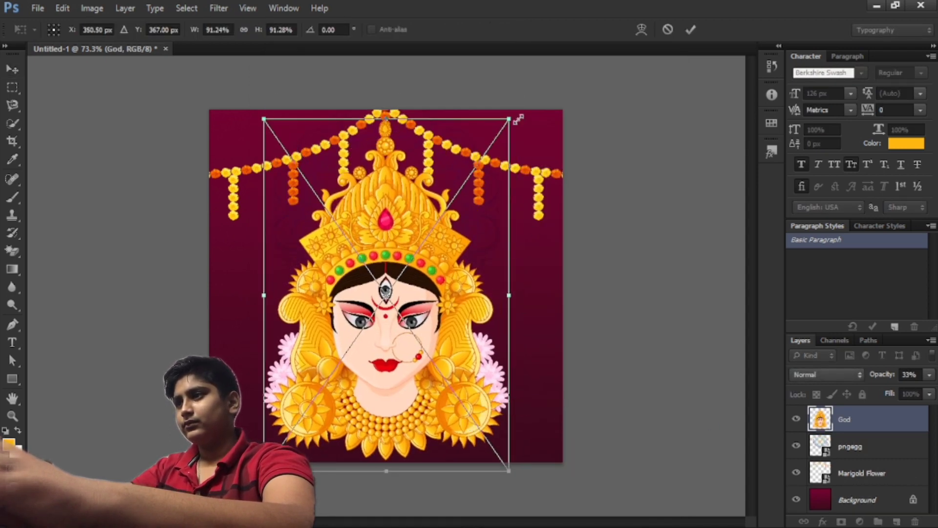
pyautogui.moveTo(512, 113); pyautogui.dragTo(457, 196)
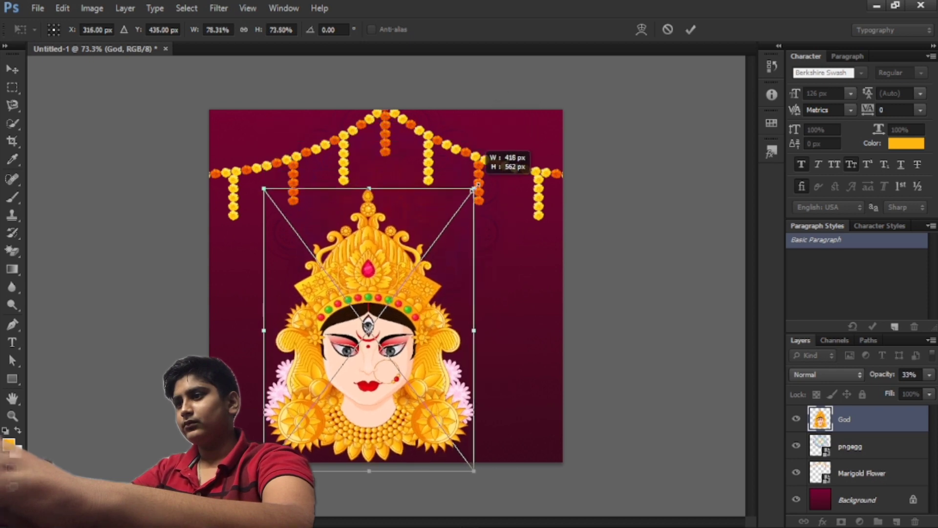
pyautogui.moveTo(396, 380)
pyautogui.mouseDown()
pyautogui.moveTo(437, 296)
pyautogui.moveTo(427, 290)
pyautogui.mouseUp()
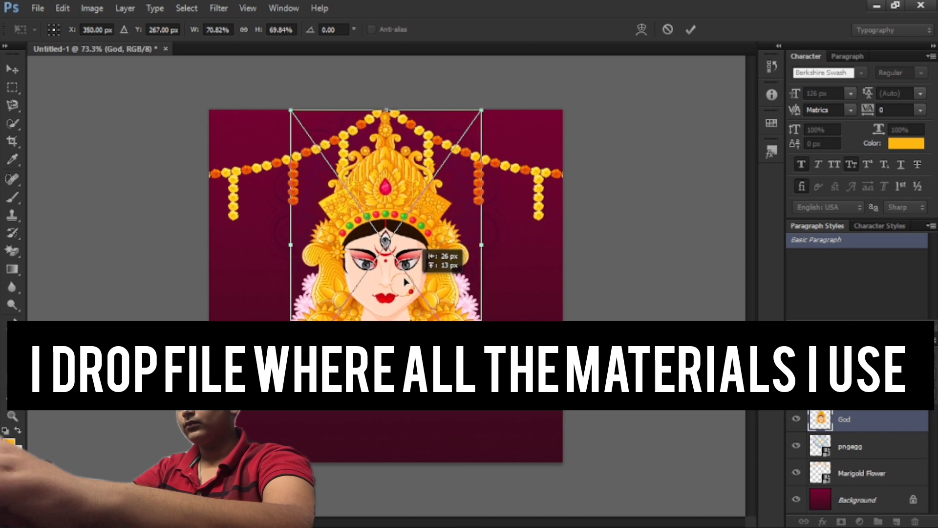
pyautogui.moveTo(485, 385); pyautogui.dragTo(463, 337)
pyautogui.moveTo(329, 226)
pyautogui.mouseDown()
pyautogui.moveTo(338, 233)
pyautogui.moveTo(337, 226)
pyautogui.mouseUp()
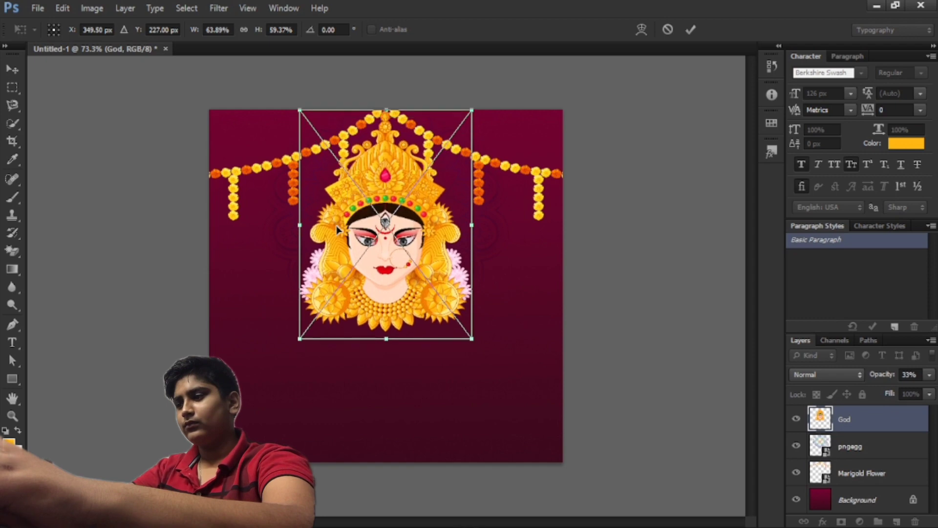
pyautogui.press('Return')
pyautogui.click(860, 454)
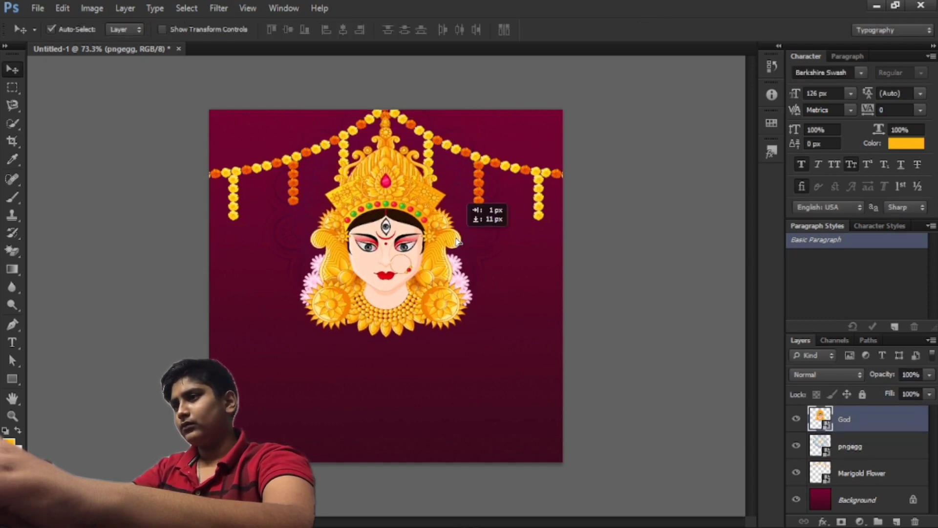
# Shift the goddess face into place and move the mandala up behind her crown.
pyautogui.moveTo(485, 212); pyautogui.dragTo(487, 232)
pyautogui.moveTo(357, 254); pyautogui.dragTo(391, 235)
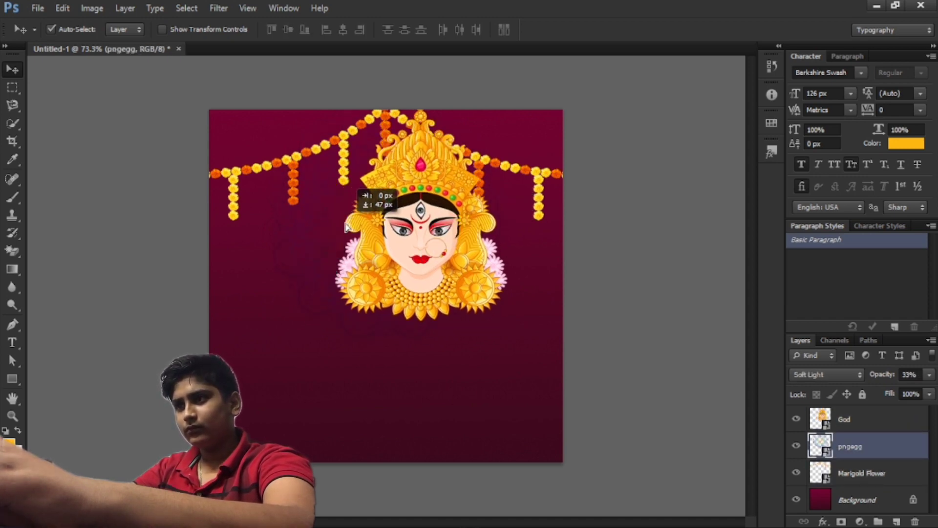
pyautogui.moveTo(329, 268); pyautogui.dragTo(309, 264)
pyautogui.click(422, 239)
pyautogui.moveTo(421, 239); pyautogui.dragTo(386, 246)
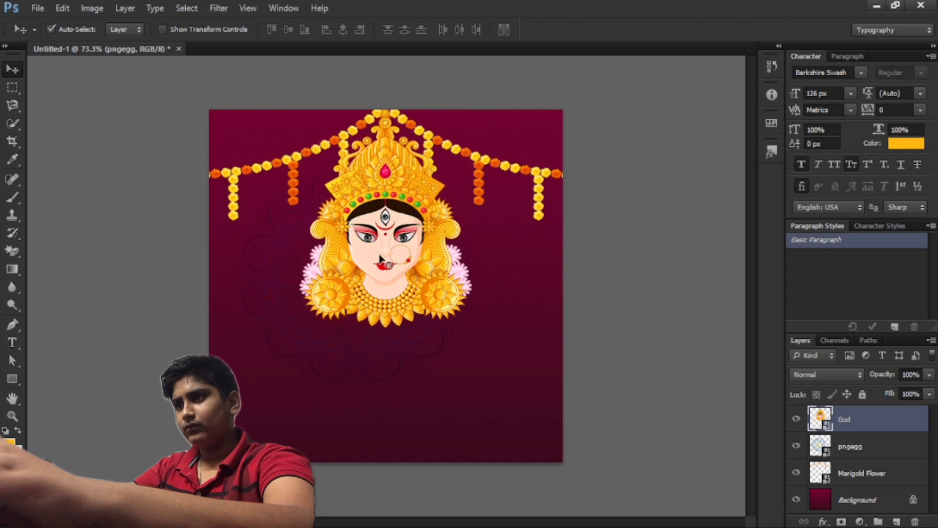
pyautogui.moveTo(352, 360)
pyautogui.mouseDown()
pyautogui.moveTo(382, 417)
pyautogui.moveTo(393, 419)
pyautogui.mouseUp()
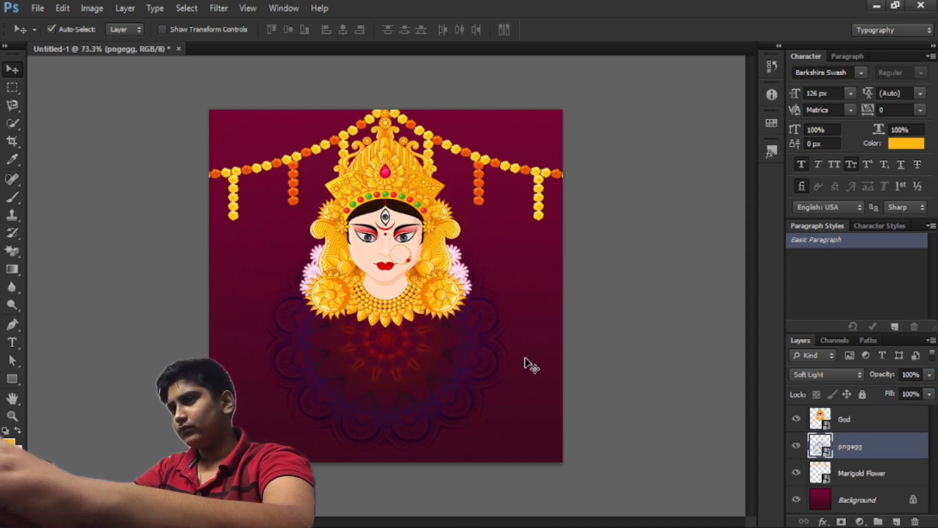
pyautogui.moveTo(447, 390)
pyautogui.mouseDown()
pyautogui.moveTo(408, 345)
pyautogui.moveTo(412, 234)
pyautogui.moveTo(402, 233)
pyautogui.mouseUp()
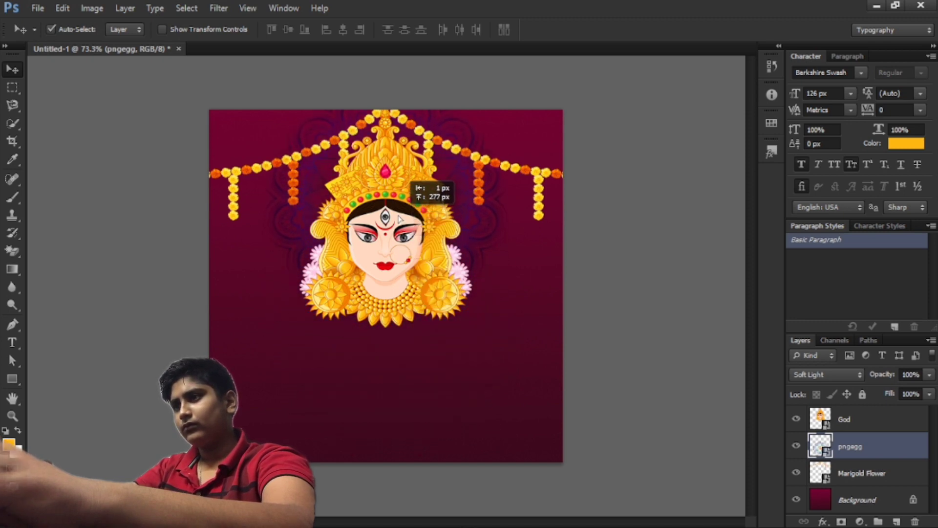
# Free Transform the mandala, stretching it wider and taller behind the goddess face.
pyautogui.hotkey('ctrl', 't')
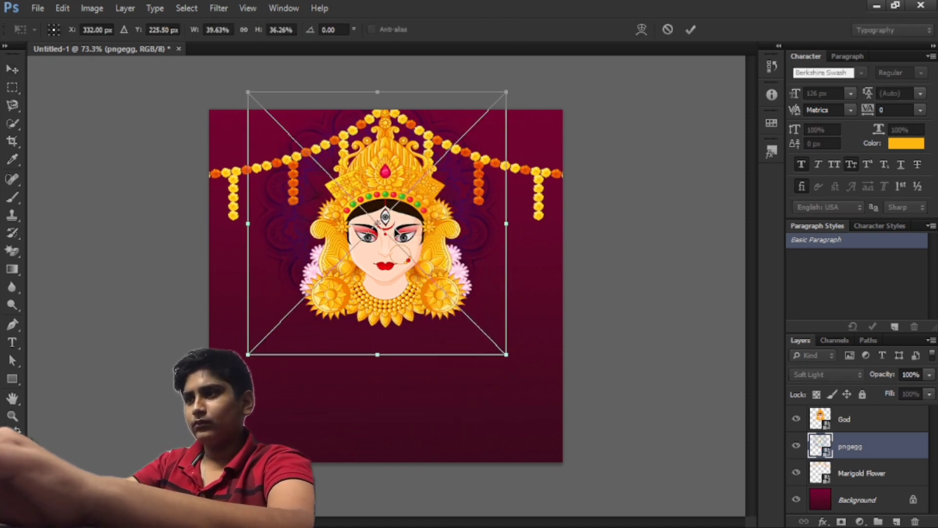
pyautogui.moveTo(510, 89); pyautogui.dragTo(559, 91)
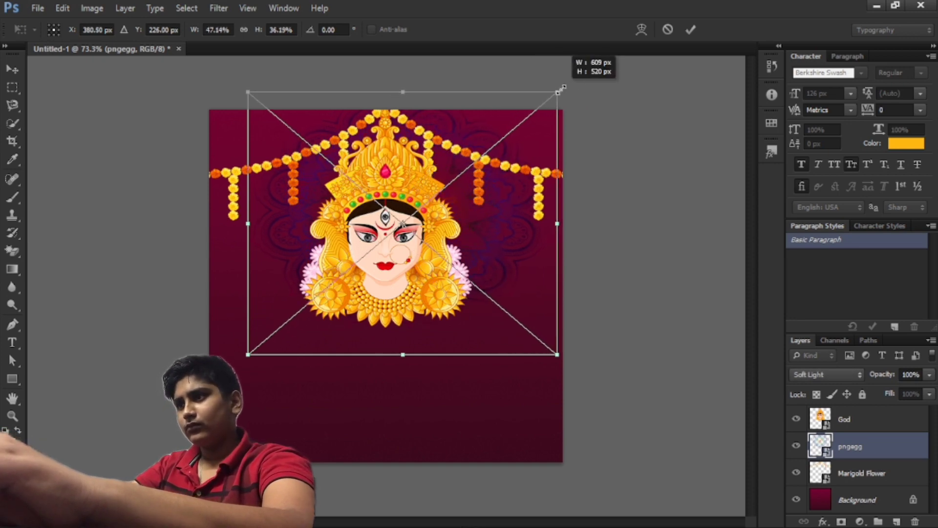
pyautogui.moveTo(559, 353); pyautogui.dragTo(557, 389)
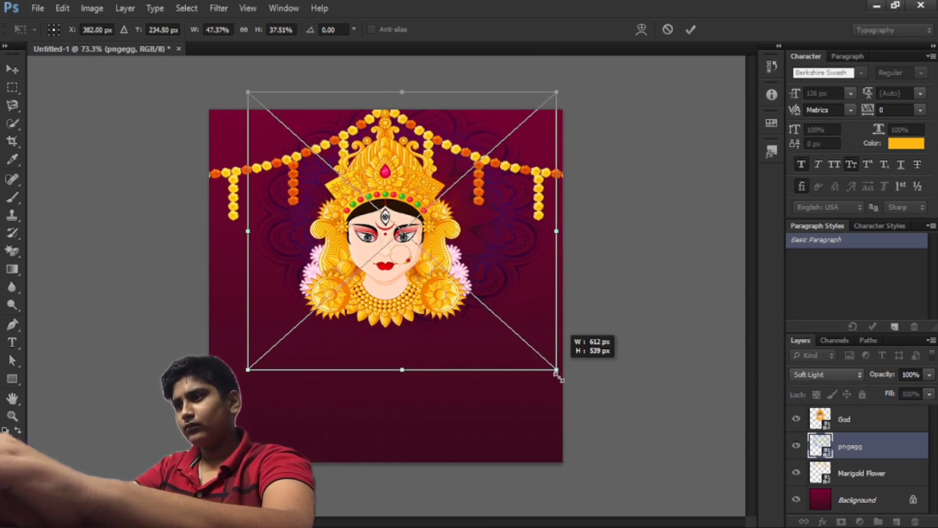
pyautogui.moveTo(445, 342); pyautogui.dragTo(432, 338)
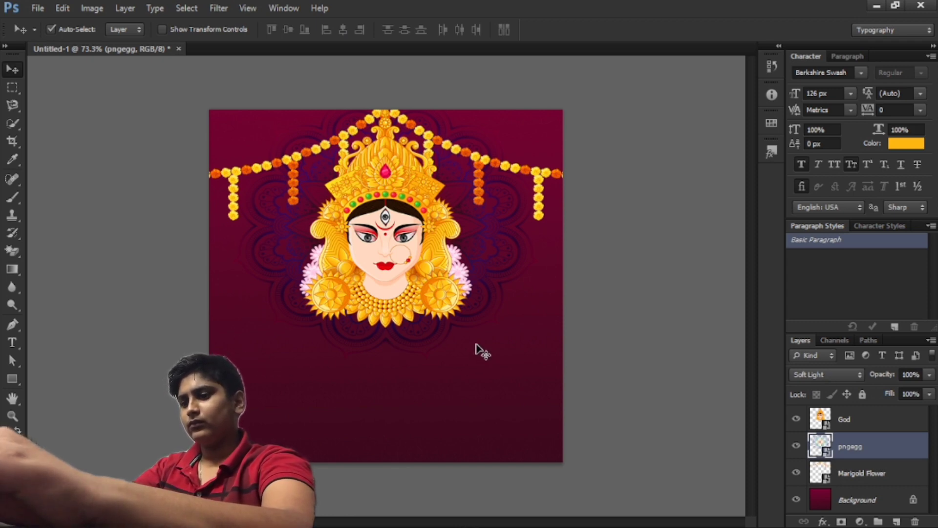
pyautogui.hotkey('ctrl', 'shift', 'p')
# Place the Kalash image, scale it down, and set it in the poster's bottom-right corner.
pyautogui.click(362, 271)
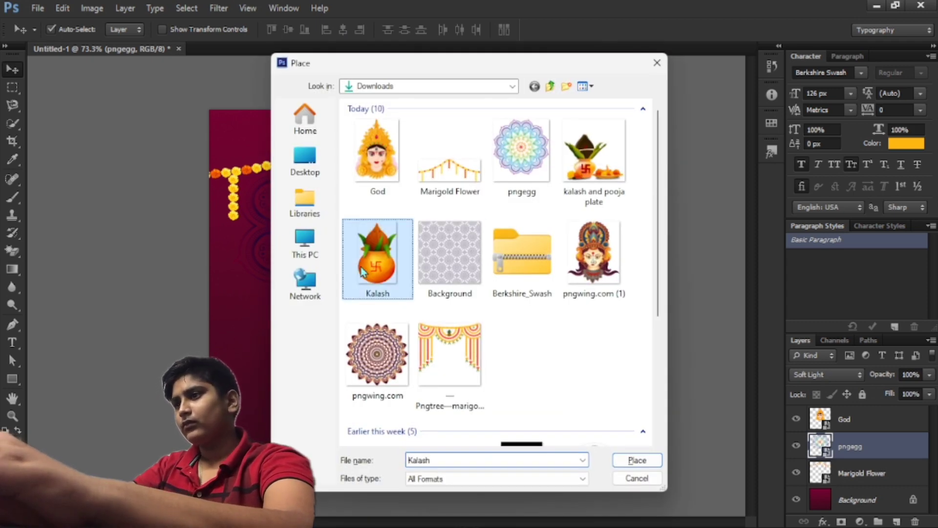
pyautogui.click(644, 461)
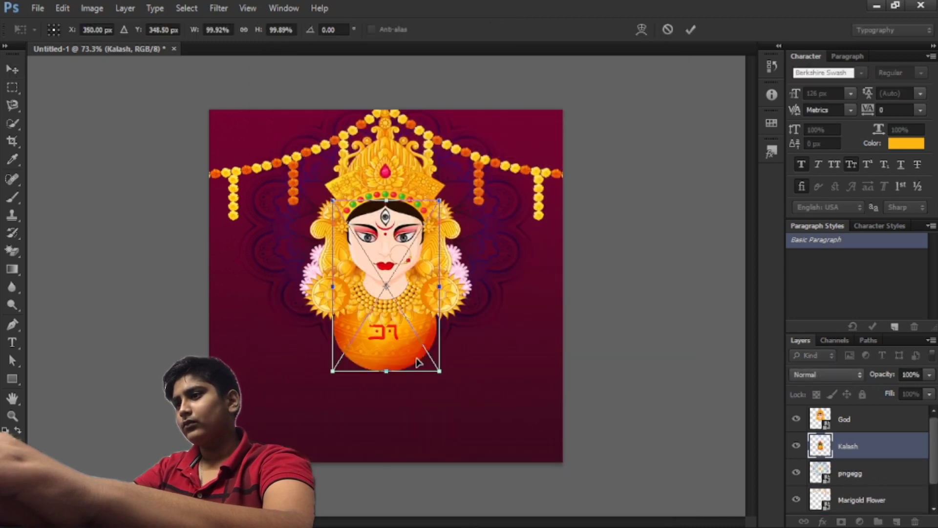
pyautogui.moveTo(418, 362); pyautogui.dragTo(326, 453)
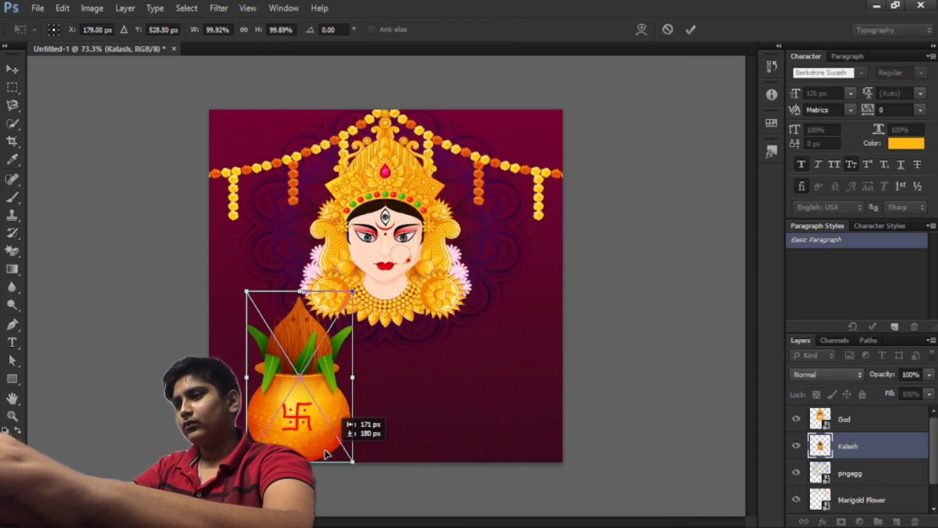
pyautogui.moveTo(352, 463); pyautogui.dragTo(339, 433)
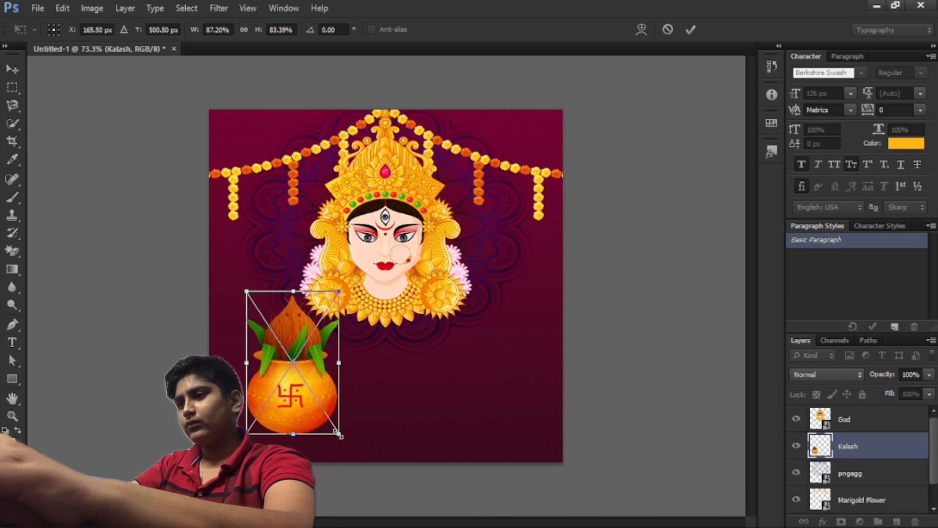
pyautogui.moveTo(339, 433)
pyautogui.mouseDown()
pyautogui.moveTo(301, 386)
pyautogui.moveTo(304, 376)
pyautogui.moveTo(286, 372)
pyautogui.moveTo(280, 359)
pyautogui.moveTo(505, 452)
pyautogui.moveTo(543, 437)
pyautogui.moveTo(536, 419)
pyautogui.moveTo(526, 417)
pyautogui.moveTo(551, 456)
pyautogui.mouseUp()
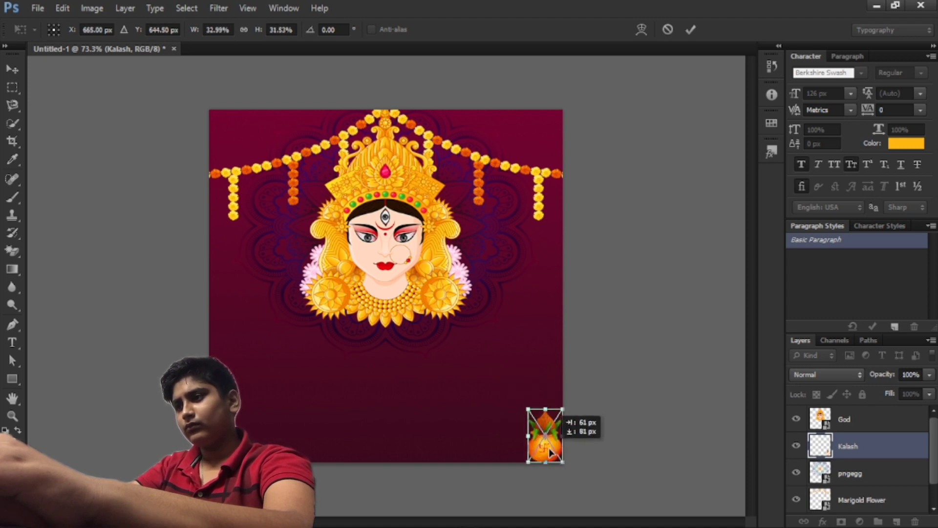
pyautogui.press('Return')
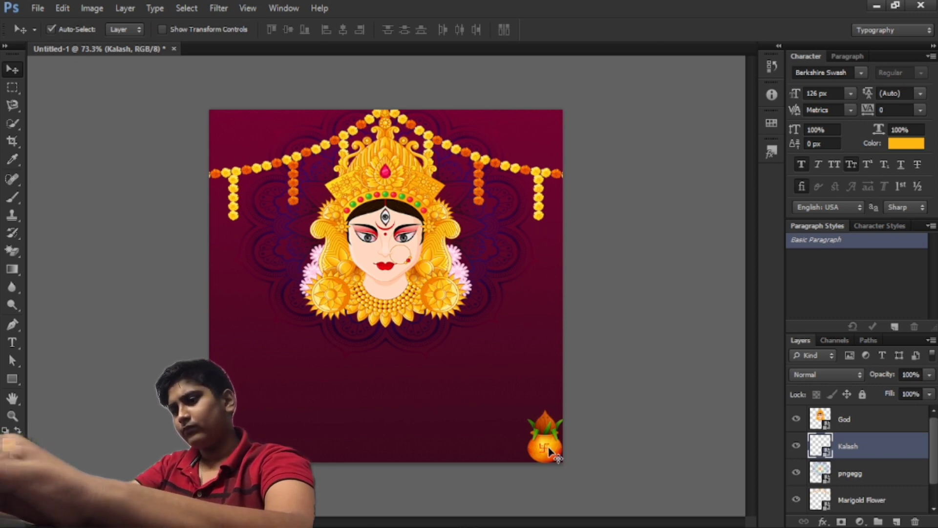
pyautogui.moveTo(547, 445); pyautogui.dragTo(242, 447)
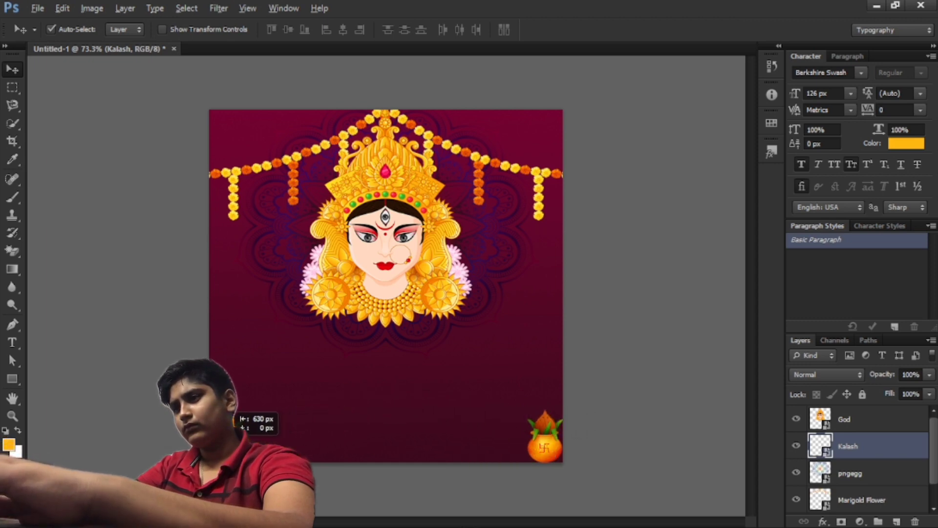
# Duplicate the kalash to the left and place the 'kalash and pooja plate' image.
pyautogui.moveTo(237, 447); pyautogui.dragTo(237, 447)
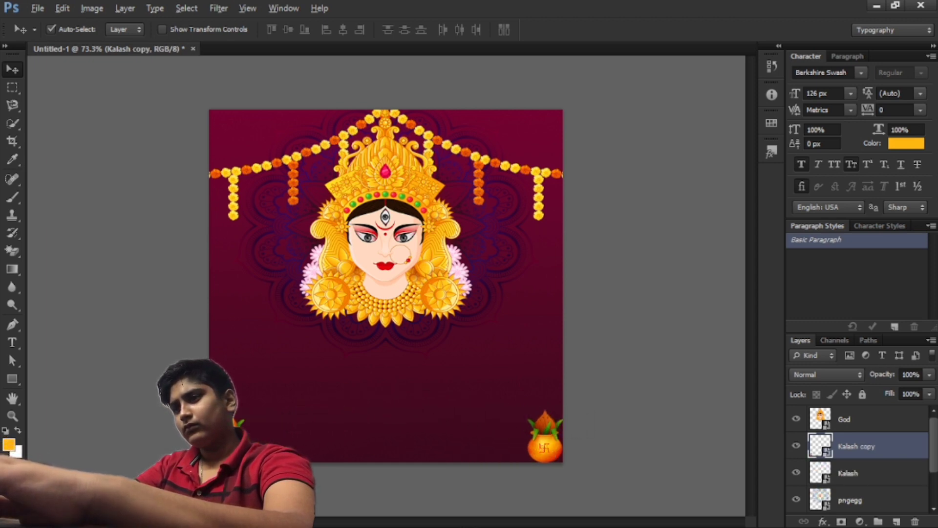
pyautogui.hotkey('ctrl', 'shift', 'p')
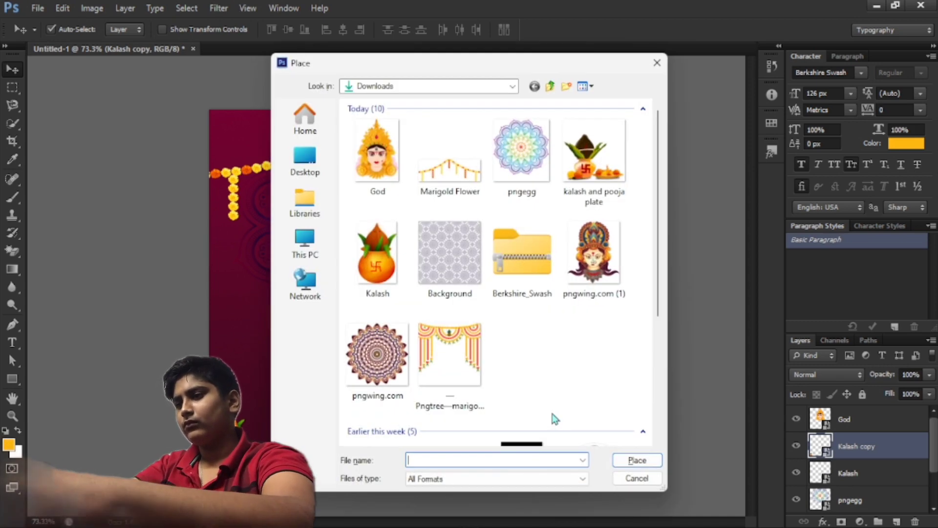
pyautogui.click(604, 178)
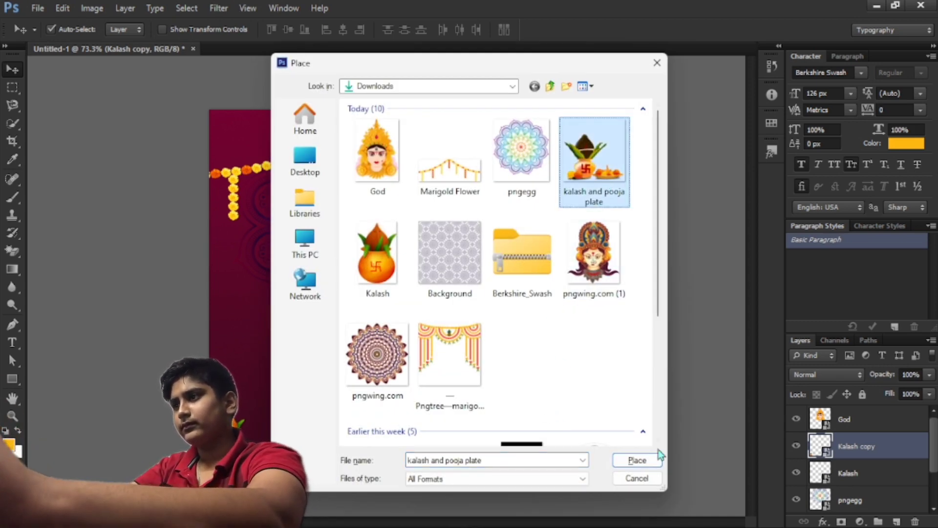
pyautogui.click(630, 461)
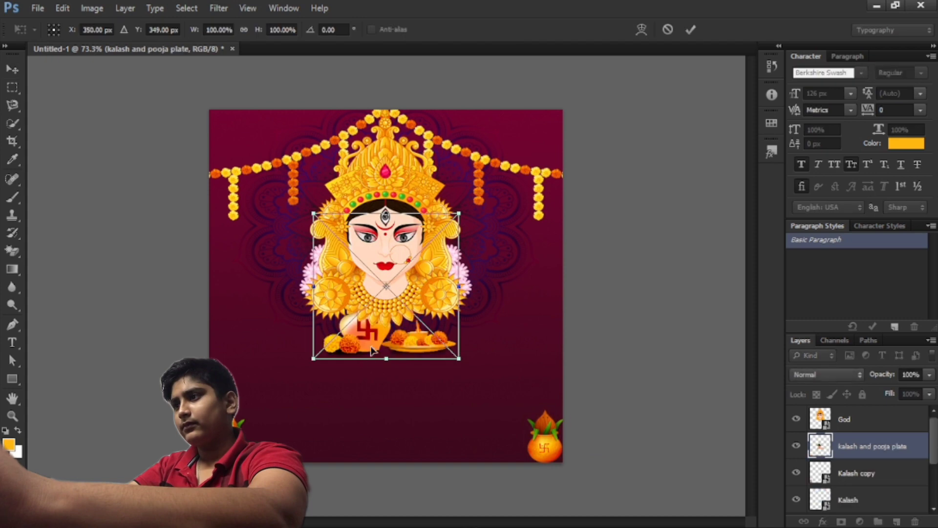
# Tilt, shrink and move the pooja plate image to the bottom-left, then enlarge it slightly.
pyautogui.moveTo(352, 345); pyautogui.dragTo(366, 428)
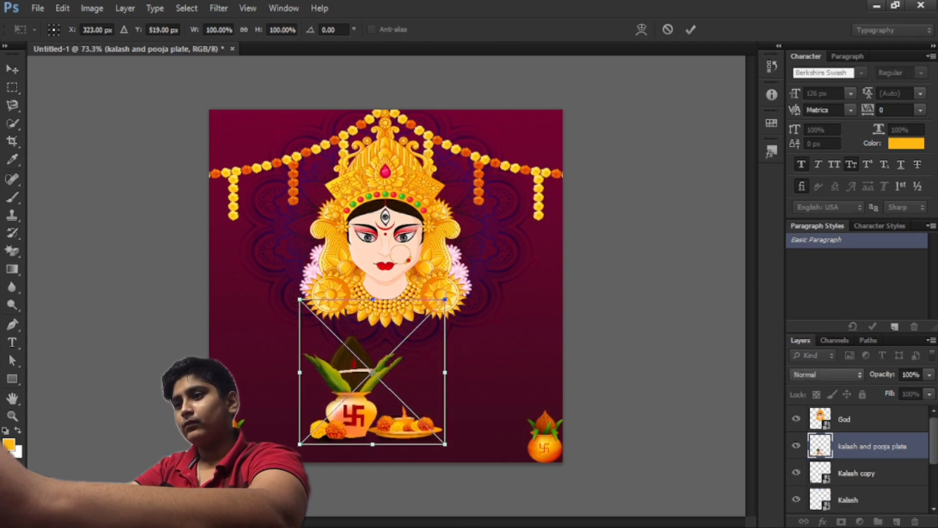
pyautogui.moveTo(293, 452); pyautogui.dragTo(249, 426)
pyautogui.moveTo(448, 295); pyautogui.dragTo(363, 409)
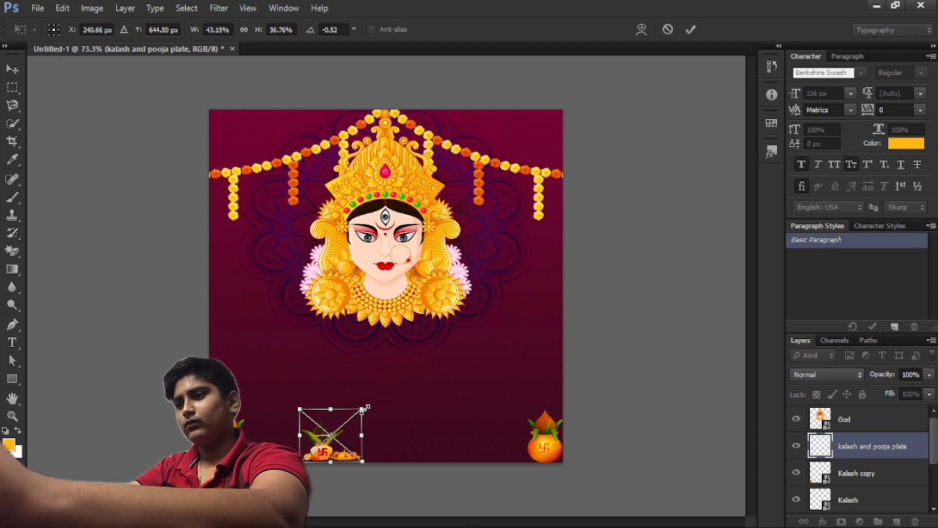
pyautogui.press('Return')
pyautogui.moveTo(328, 458); pyautogui.dragTo(294, 420)
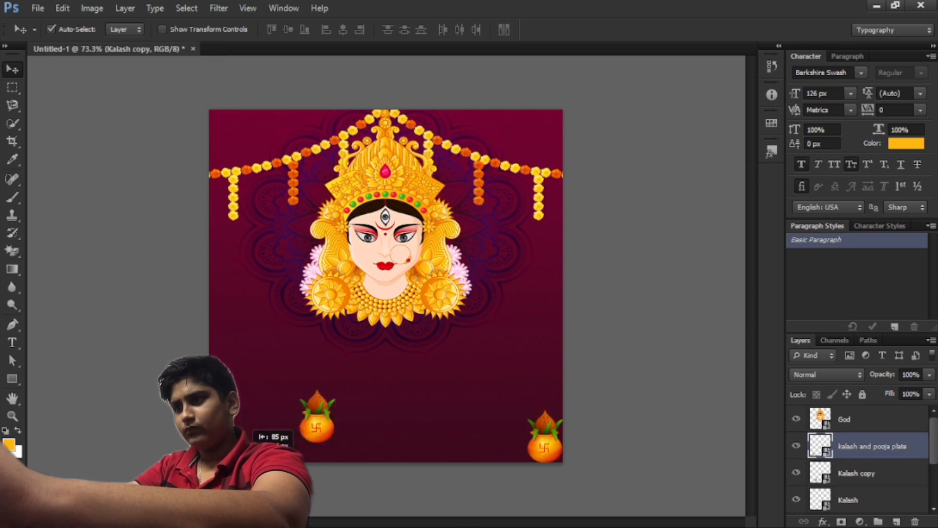
pyautogui.click(262, 432)
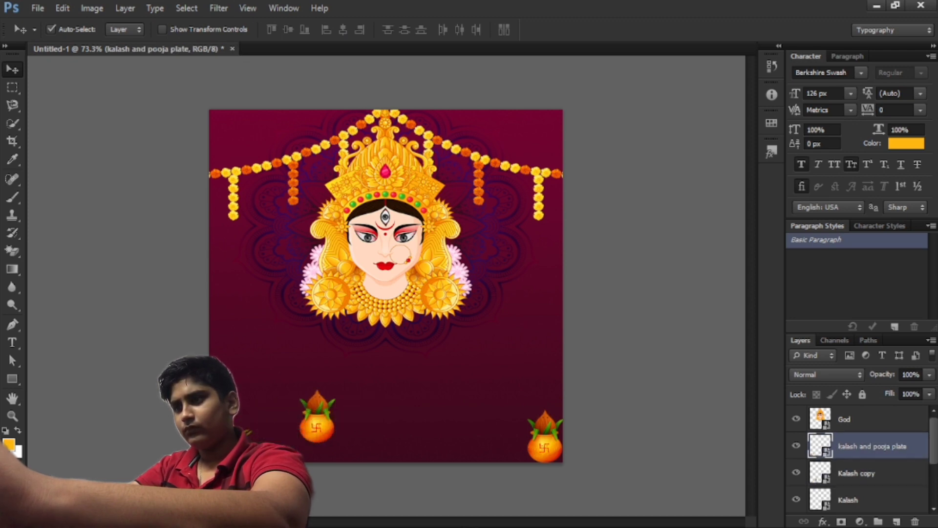
pyautogui.hotkey('ctrl', 't')
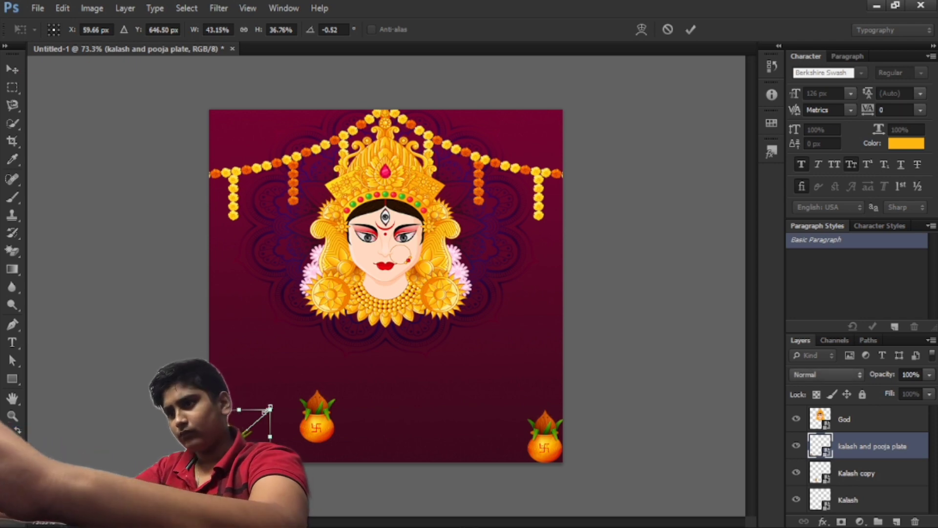
pyautogui.moveTo(269, 407)
pyautogui.mouseDown()
pyautogui.moveTo(281, 391)
pyautogui.moveTo(233, 409)
pyautogui.mouseUp()
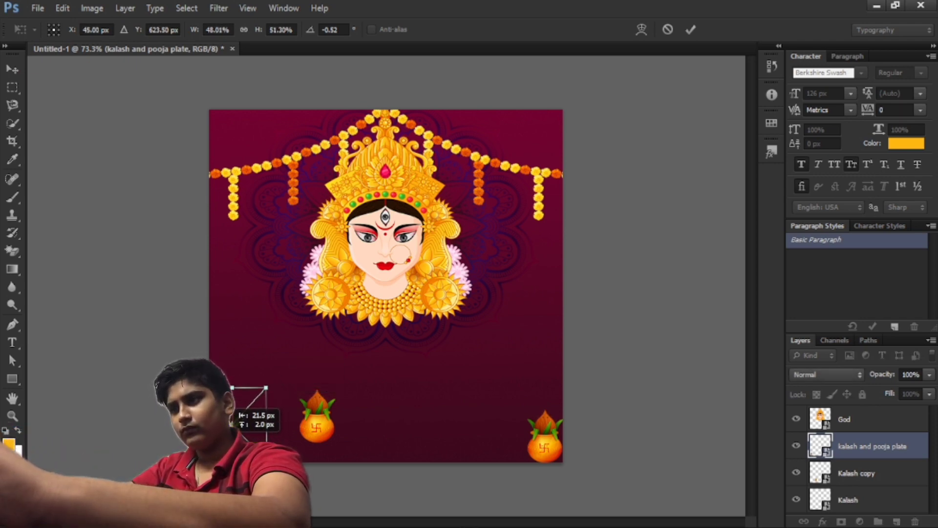
# Commit the pooja plate size, delete the duplicate kalash, and raise the marigold garland upward.
pyautogui.press('Return')
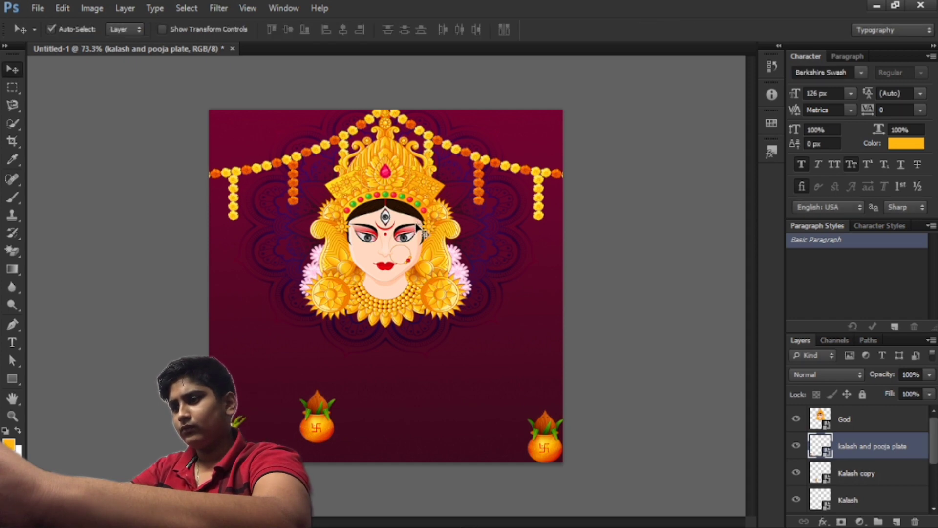
pyautogui.moveTo(317, 420)
pyautogui.mouseDown()
pyautogui.moveTo(533, 445)
pyautogui.moveTo(555, 429)
pyautogui.moveTo(547, 430)
pyautogui.mouseUp()
pyautogui.press('Delete')
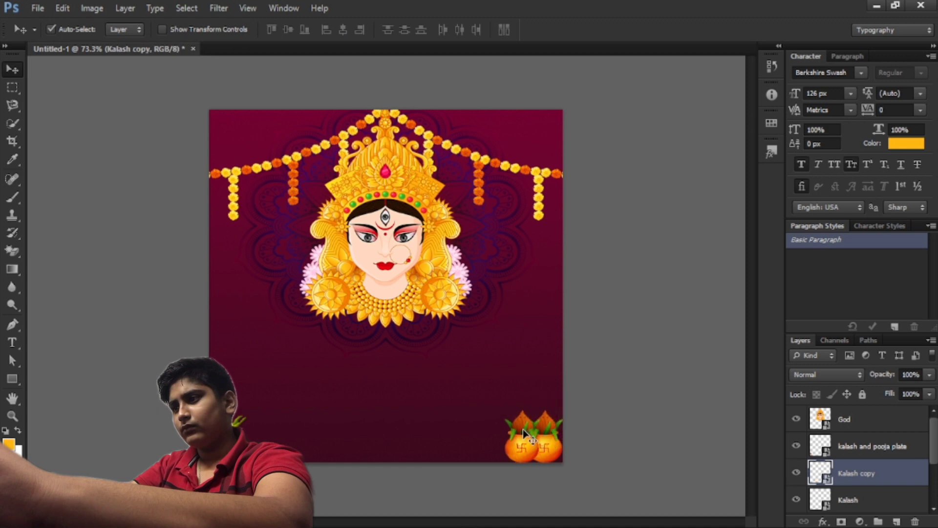
pyautogui.moveTo(425, 338); pyautogui.dragTo(413, 337)
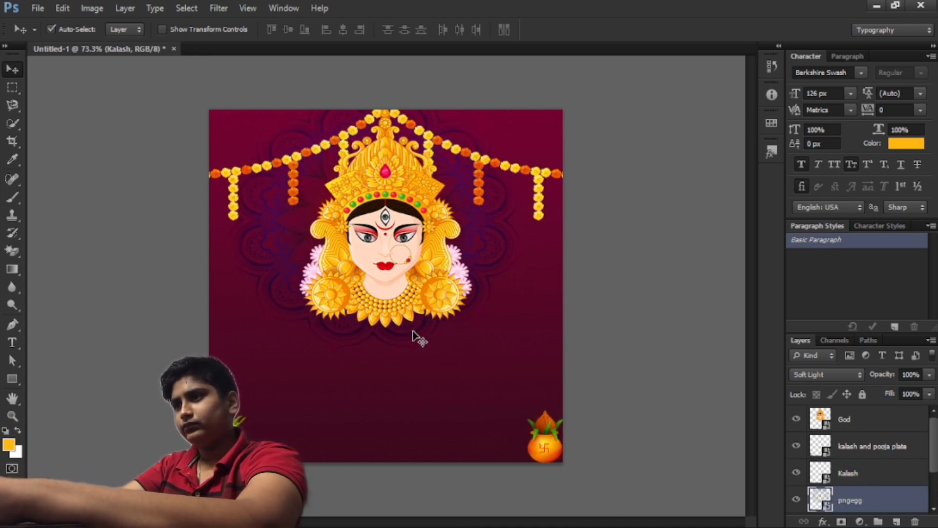
pyautogui.moveTo(532, 173); pyautogui.dragTo(526, 152)
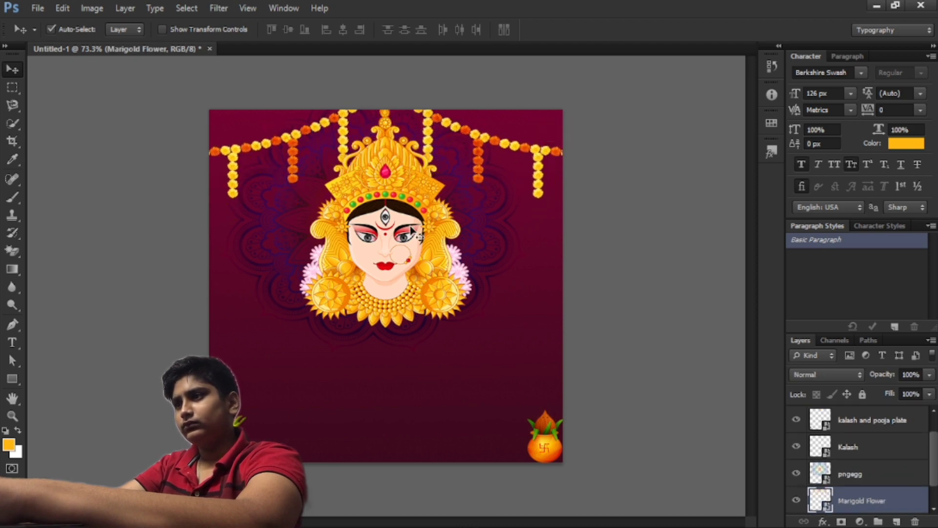
# Select only the pngegg mandala layer behind the goddess face.
pyautogui.moveTo(412, 231); pyautogui.dragTo(412, 231)
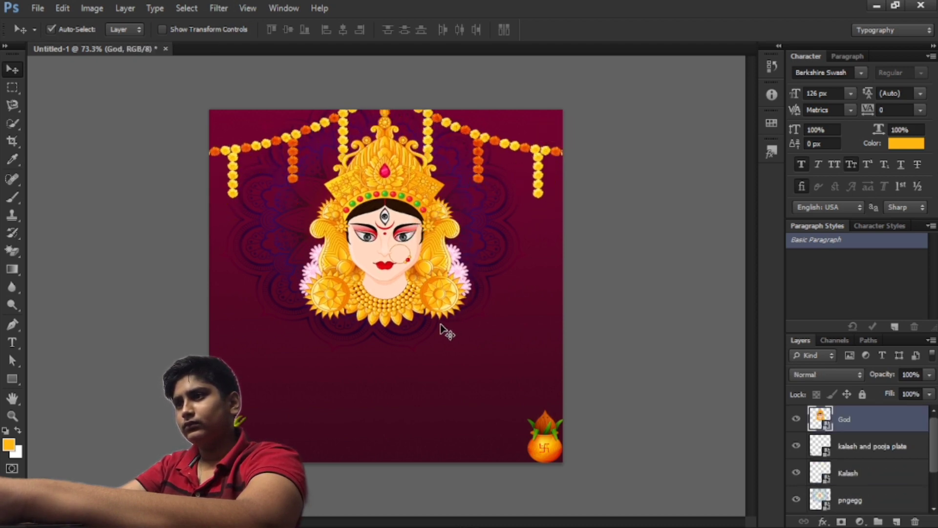
pyautogui.moveTo(414, 335); pyautogui.dragTo(410, 341)
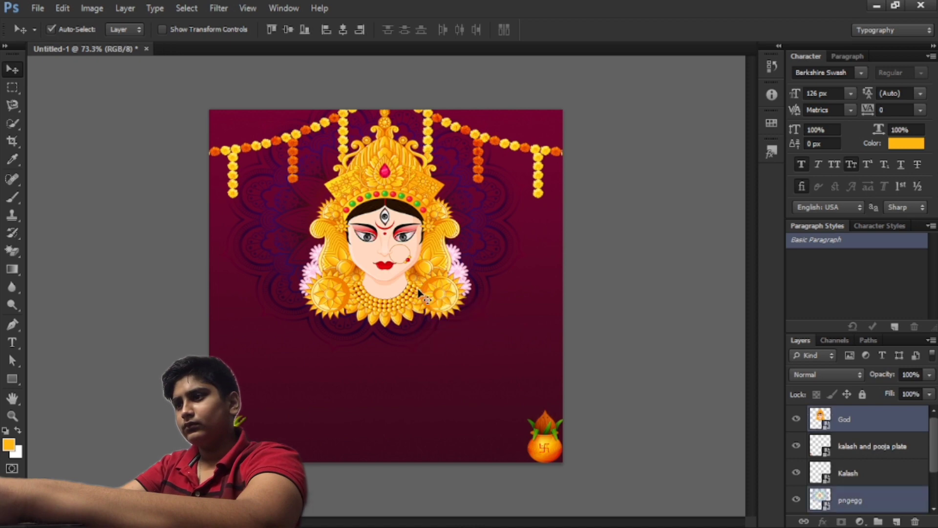
pyautogui.moveTo(268, 215); pyautogui.dragTo(306, 216)
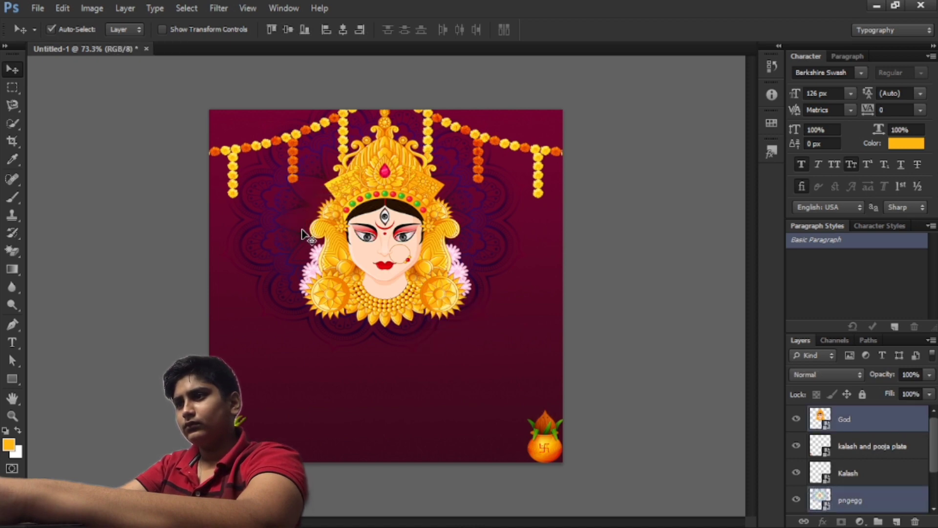
pyautogui.moveTo(284, 246); pyautogui.dragTo(286, 247)
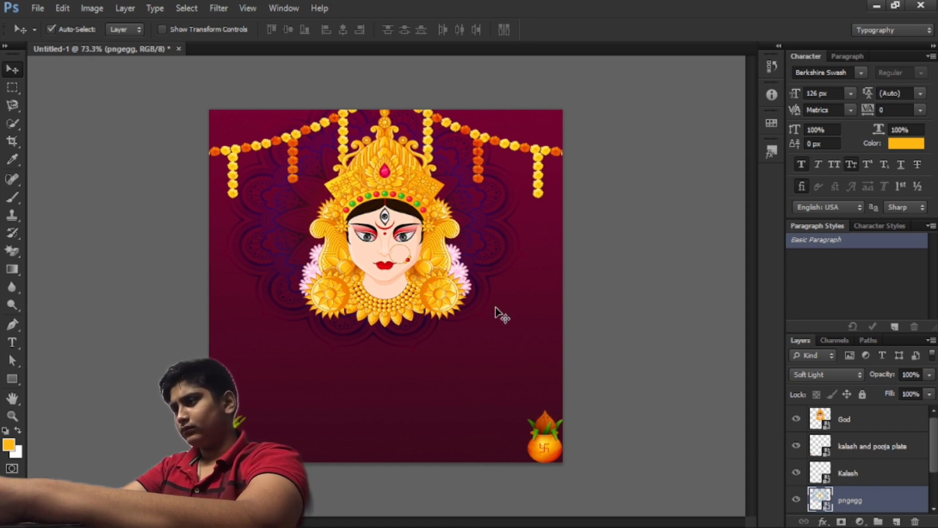
# Free-transform the pngegg mandala to about 45% wide, 38% tall, centred behind the goddess.
pyautogui.hotkey('ctrl', 't')
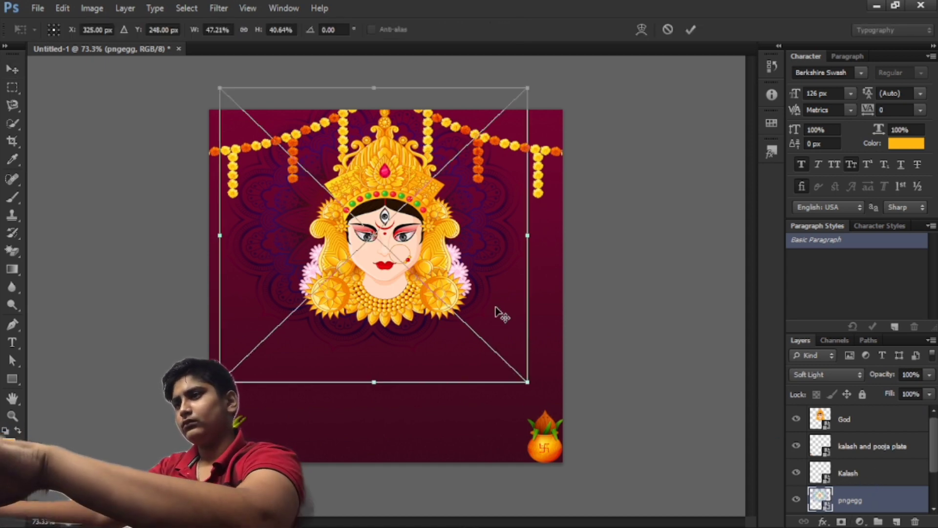
pyautogui.moveTo(465, 225); pyautogui.dragTo(503, 212)
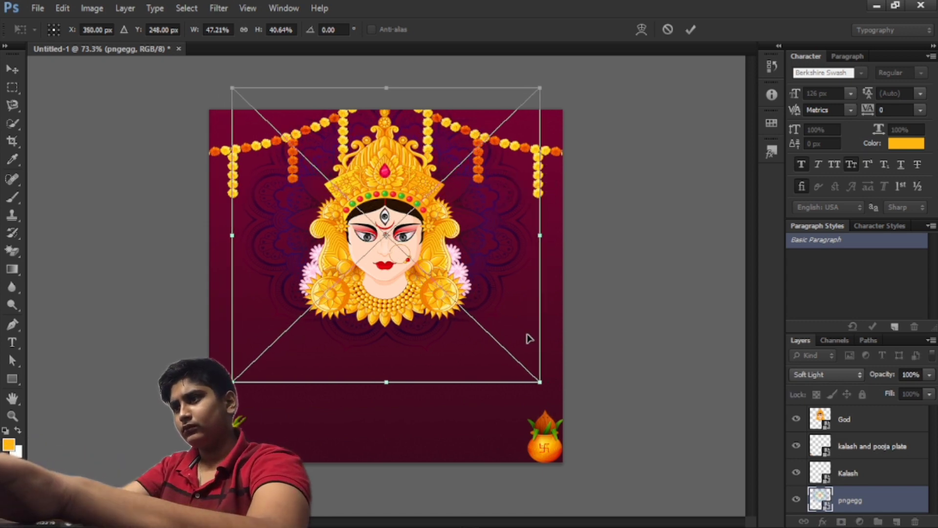
pyautogui.moveTo(542, 385); pyautogui.dragTo(518, 361)
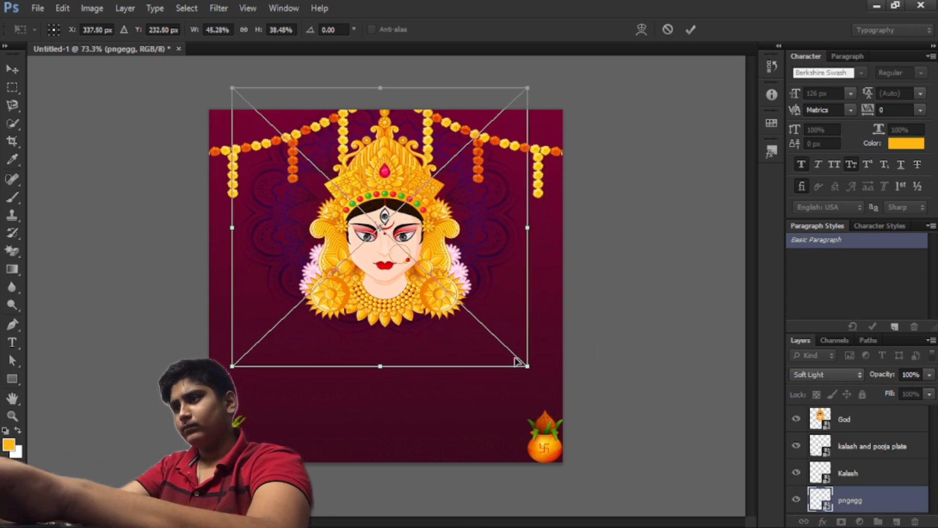
pyautogui.moveTo(472, 236); pyautogui.dragTo(482, 250)
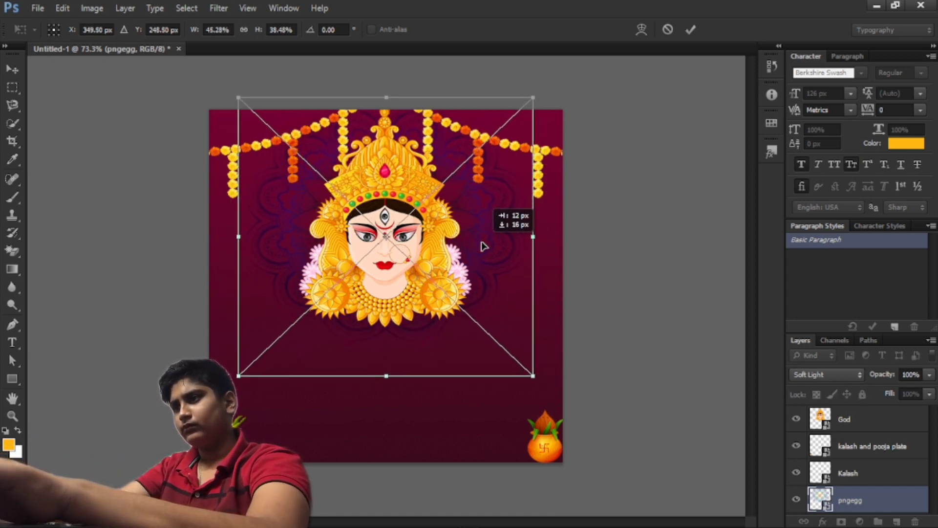
# Commit the mandala transform, dismiss the Print dialog, and place the Background pattern image.
pyautogui.press('Return')
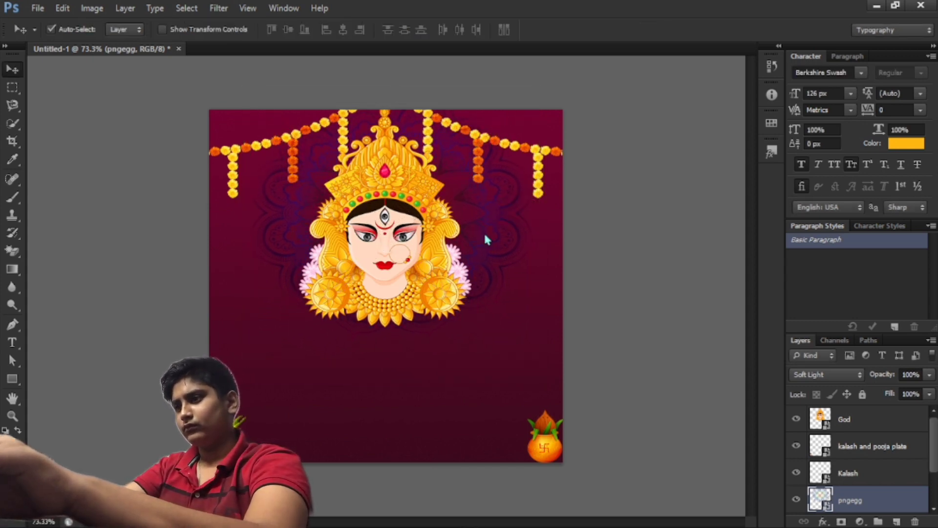
pyautogui.hotkey('ctrl', 'shift', 'a')
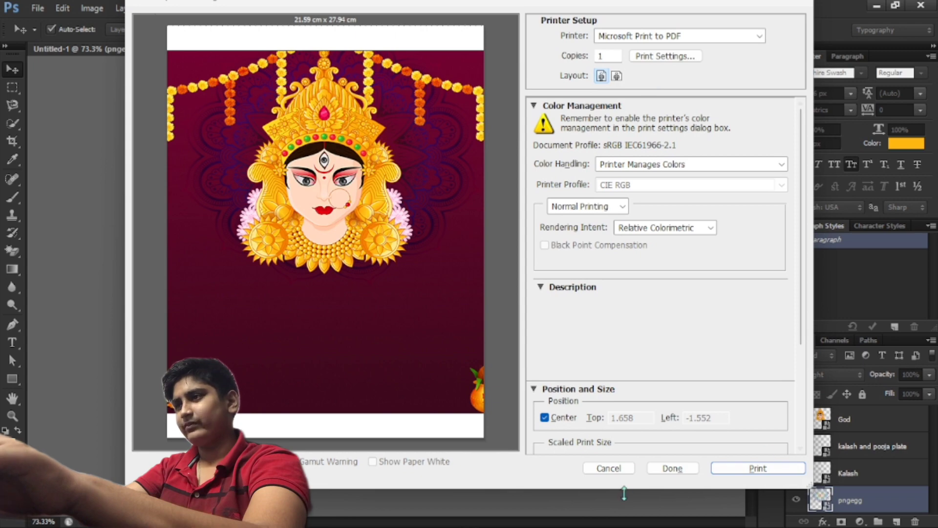
pyautogui.click(608, 468)
pyautogui.hotkey('ctrl', 'shift', 'p')
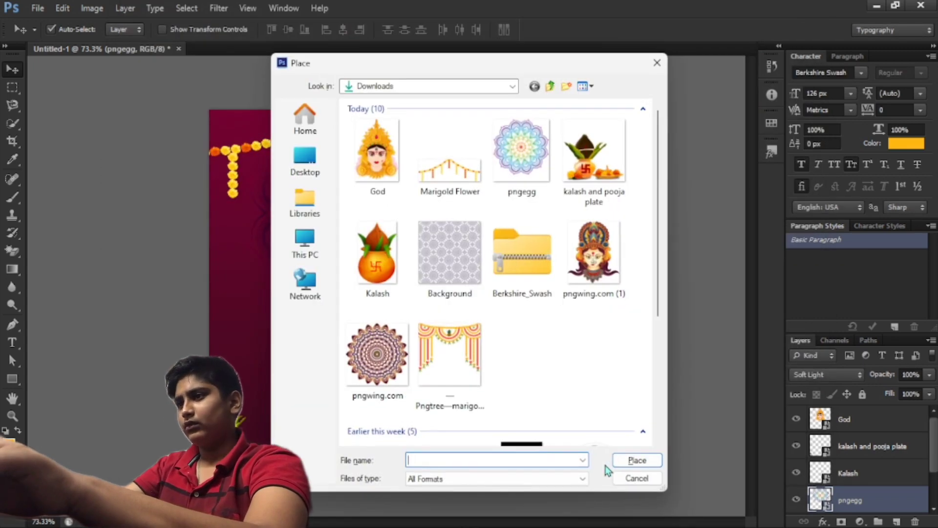
pyautogui.click(449, 254)
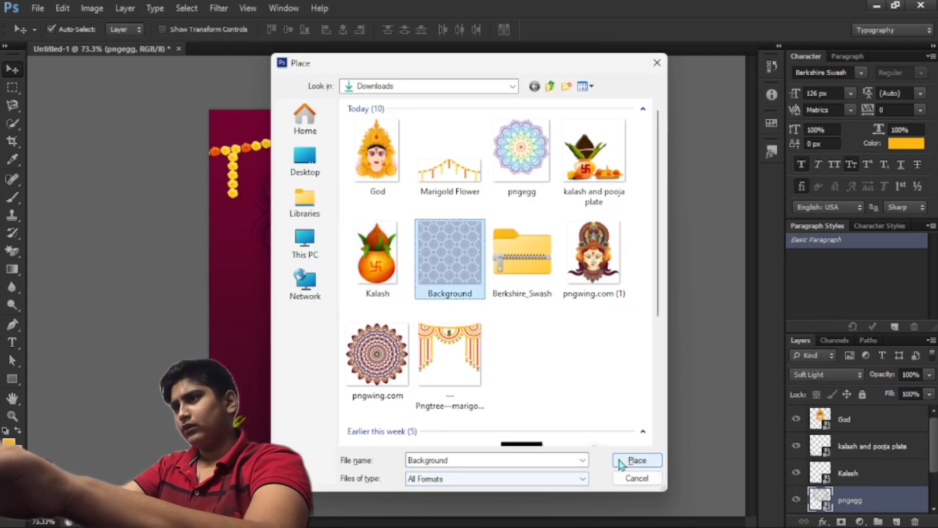
pyautogui.click(636, 460)
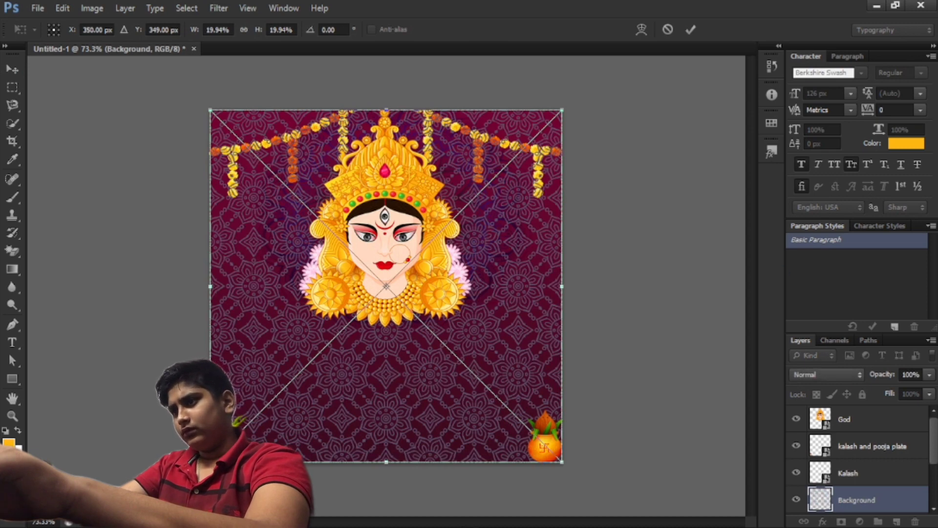
# Blend the Background pattern in Soft Light and stretch it slightly to cover the canvas.
pyautogui.click(859, 376)
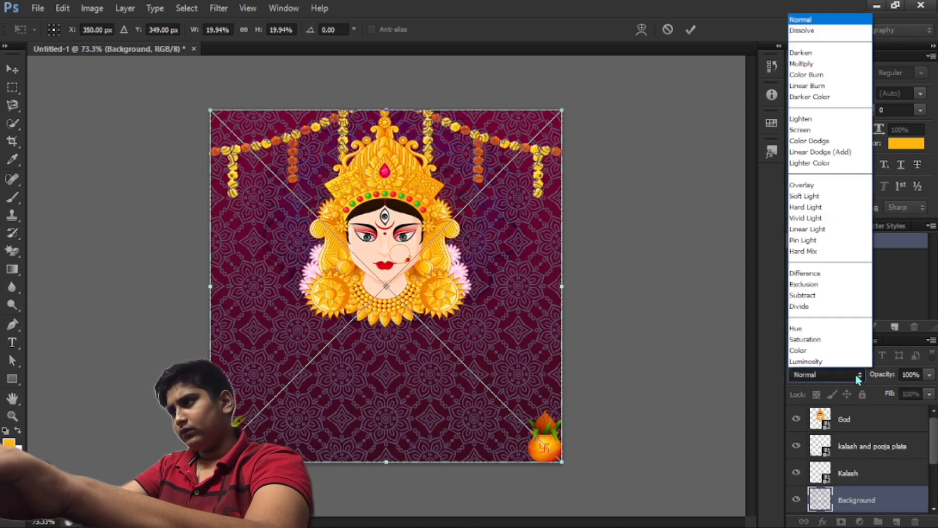
pyautogui.click(804, 196)
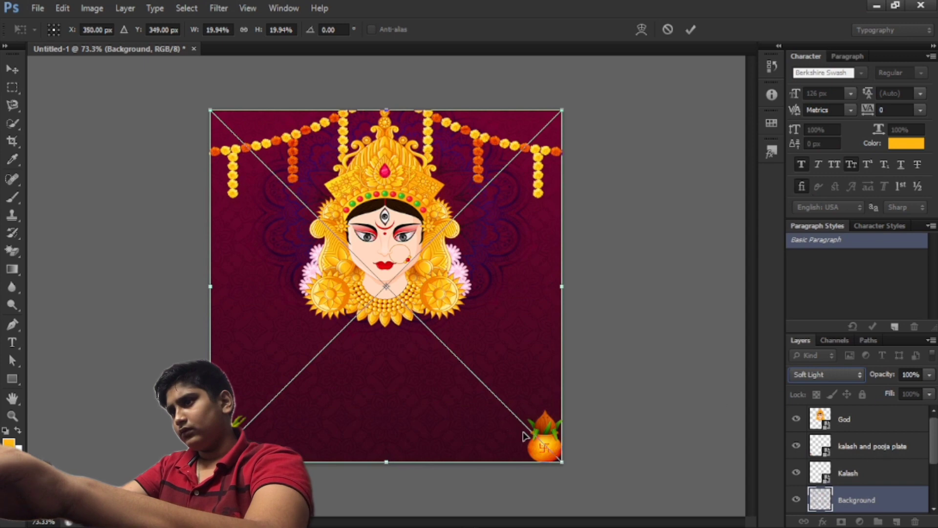
pyautogui.moveTo(561, 462); pyautogui.dragTo(563, 469)
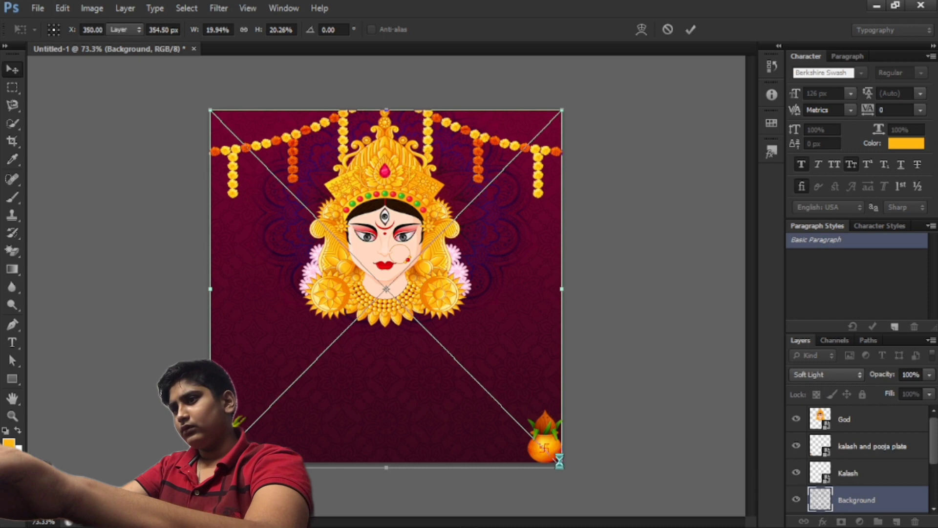
pyautogui.press('Return')
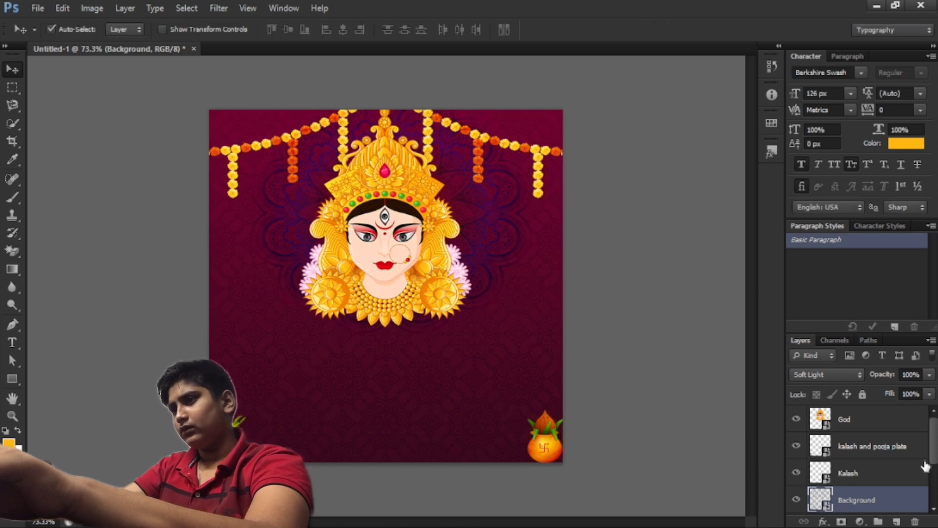
# Set the pngegg mandala layer's blend mode to Screen.
pyautogui.scroll(-1, 896, 434)
pyautogui.scroll(-2, 886, 442)
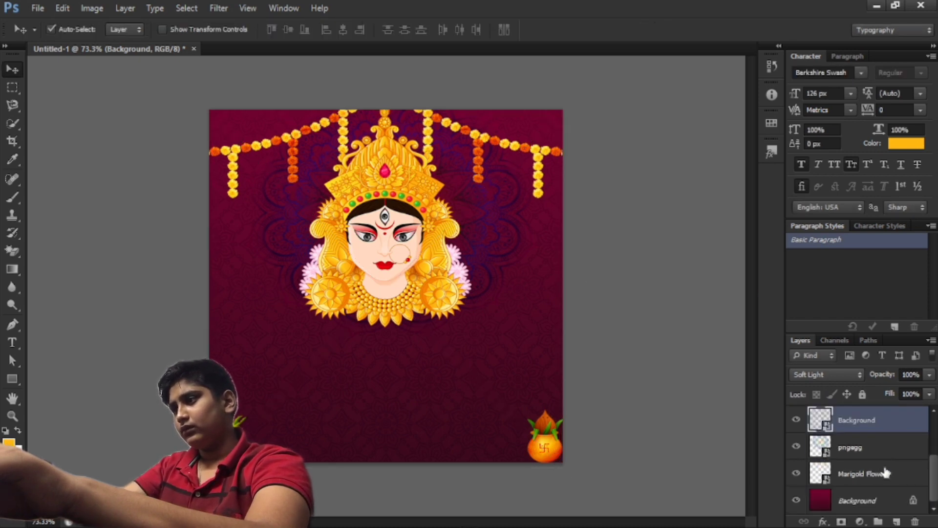
pyautogui.click(882, 472)
pyautogui.click(863, 445)
pyautogui.click(854, 376)
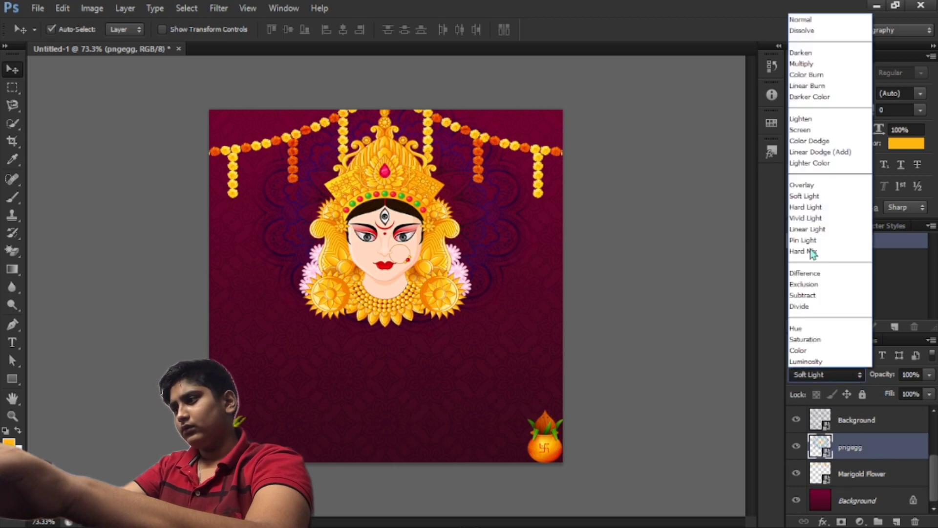
pyautogui.click(817, 132)
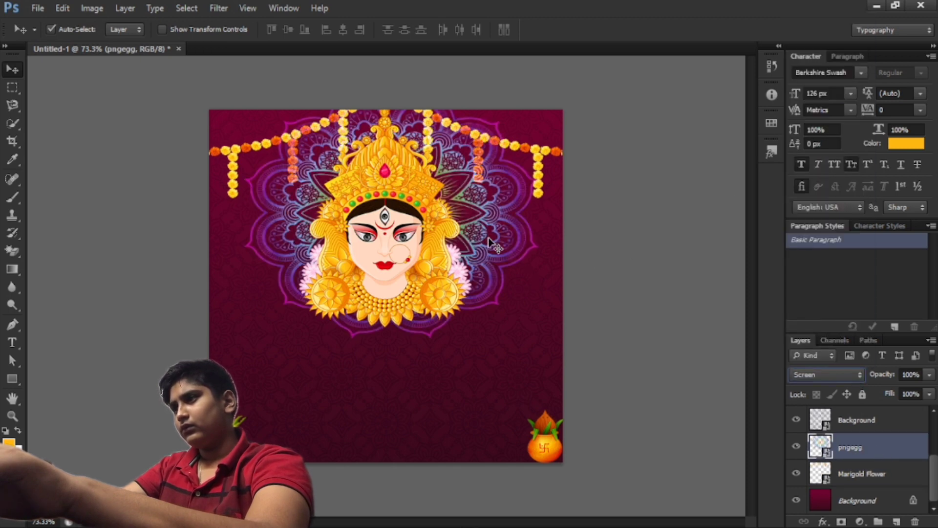
# Centre the mandala behind the goddess face and zoom out to the whole poster.
pyautogui.hotkey('ctrl', 't')
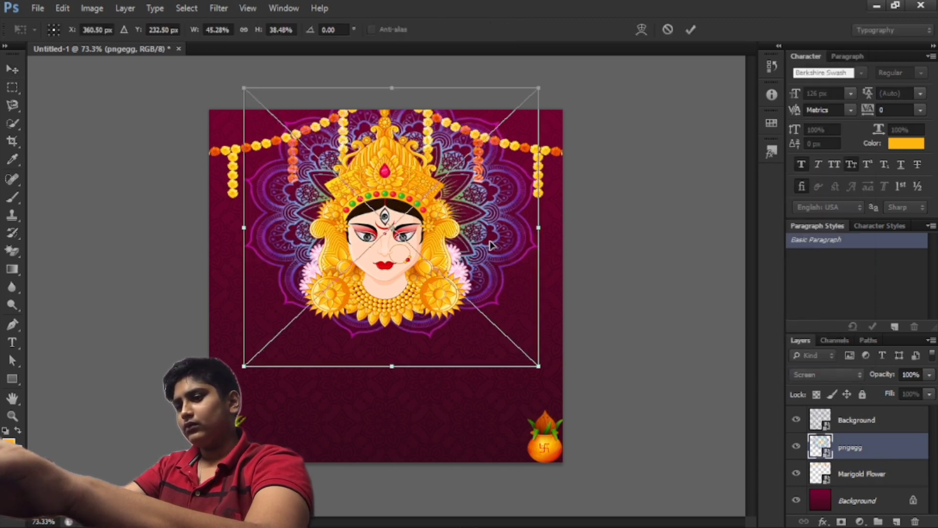
pyautogui.moveTo(484, 246); pyautogui.dragTo(473, 259)
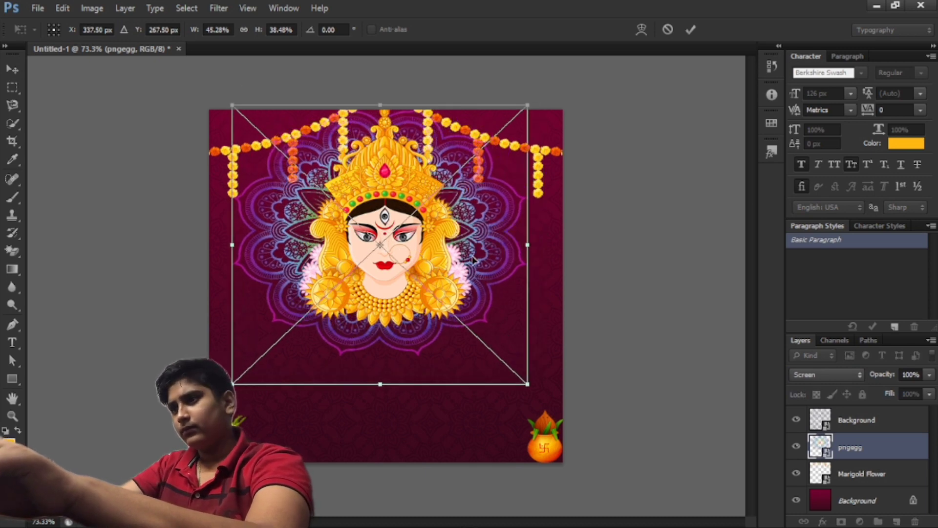
pyautogui.hotkey('ctrl', '0')
pyautogui.scroll(1, 855, 459)
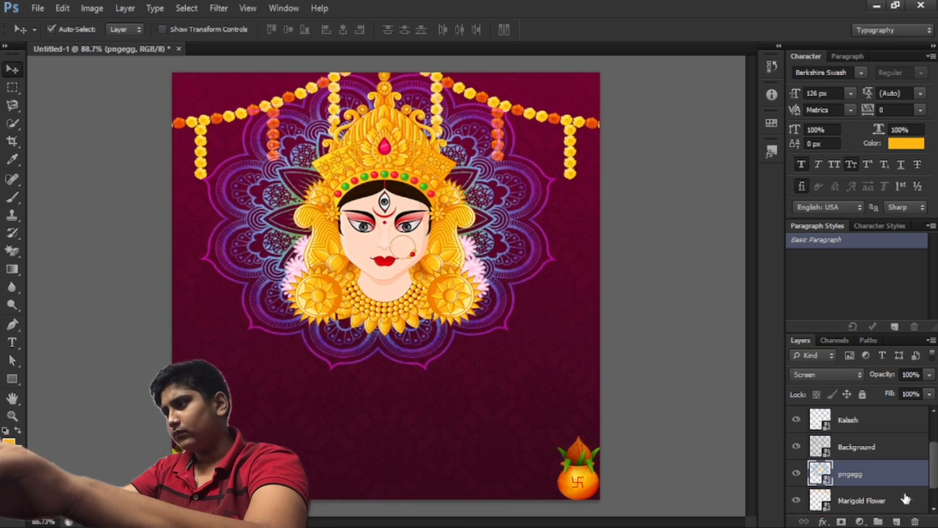
pyautogui.scroll(2, 798, 416)
pyautogui.hotkey('ctrl', '-')
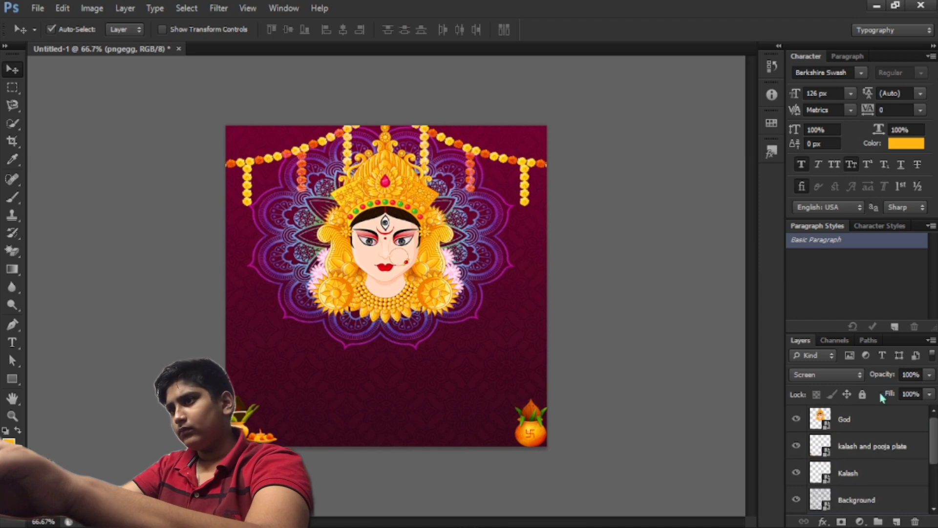
# Lower the mandala layer's opacity to about 35%.
pyautogui.moveTo(878, 378); pyautogui.dragTo(861, 379)
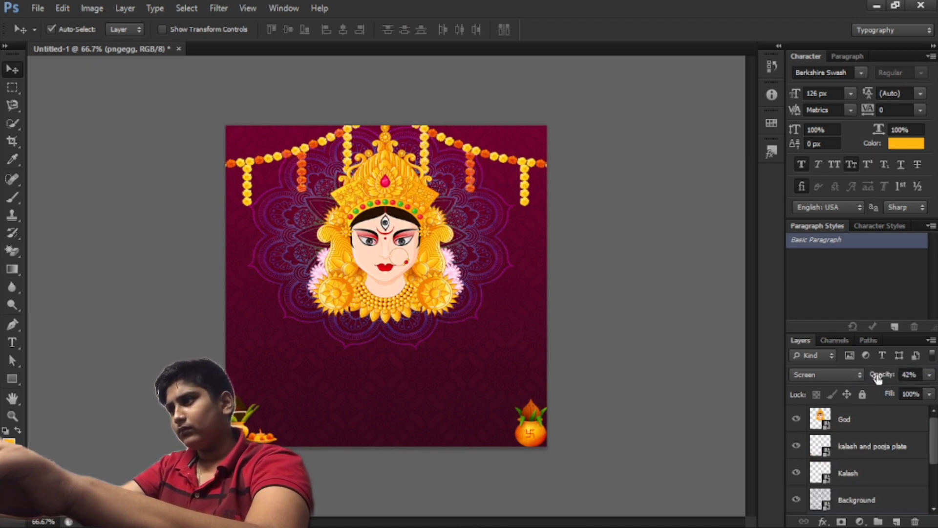
pyautogui.moveTo(886, 379)
pyautogui.mouseDown()
pyautogui.moveTo(876, 379)
pyautogui.moveTo(892, 377)
pyautogui.mouseUp()
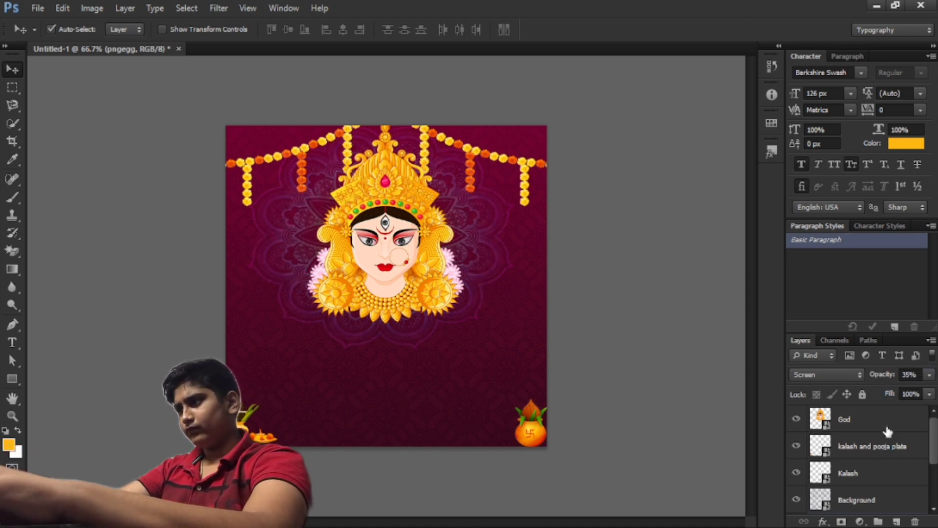
pyautogui.scroll(-3, 886, 470)
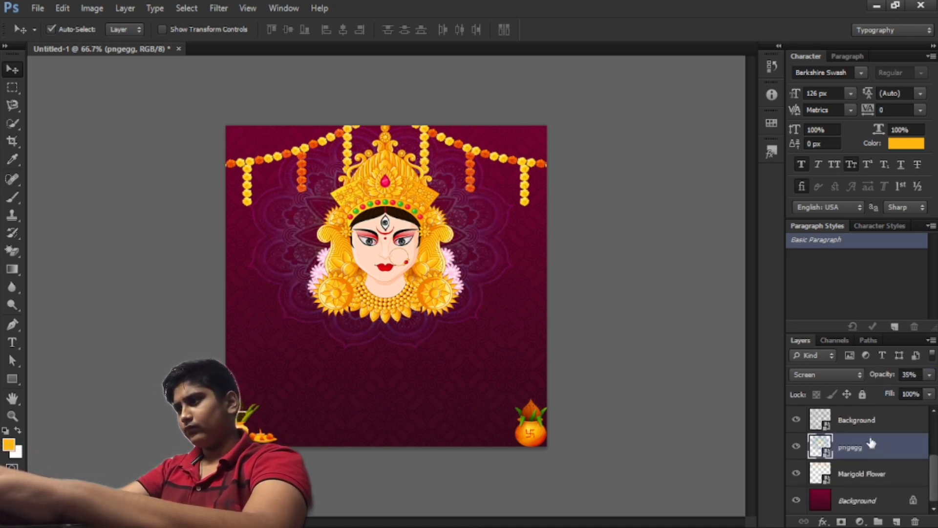
pyautogui.scroll(1, 871, 443)
# Put the Background pattern layer into a new group, briefly opening and closing the Kalash smart object.
pyautogui.moveTo(868, 448); pyautogui.dragTo(879, 520)
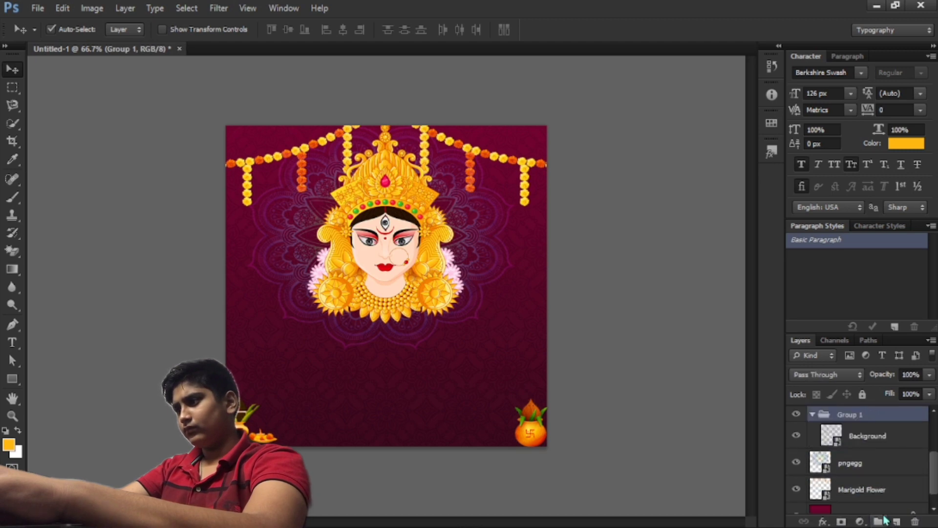
pyautogui.doubleClick(820, 414)
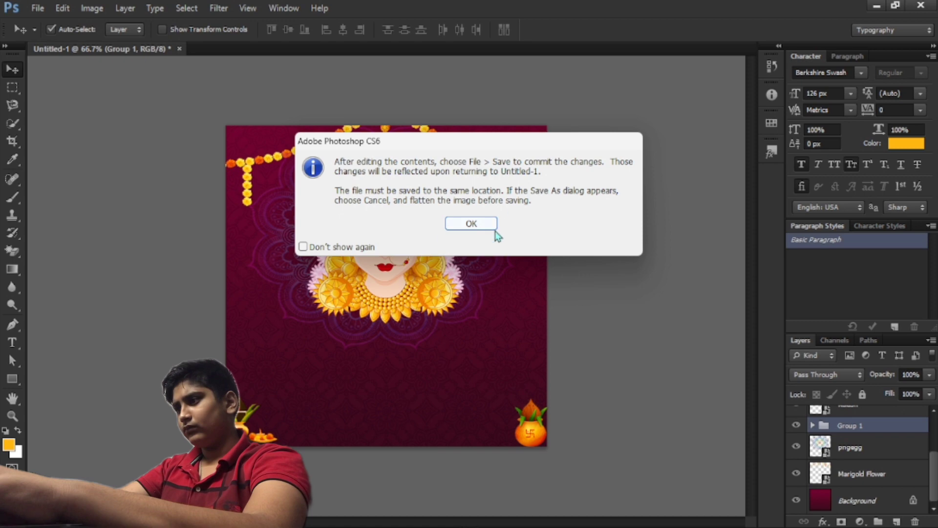
pyautogui.click(484, 225)
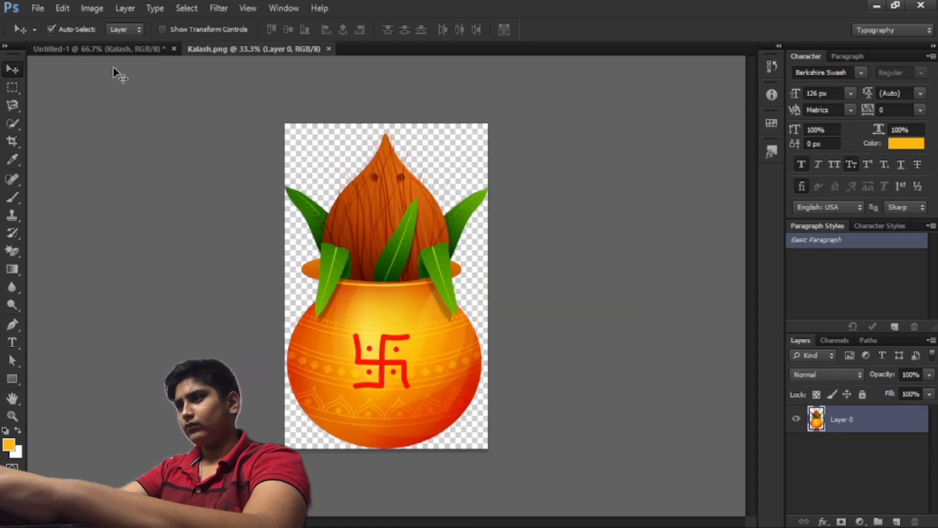
pyautogui.click(328, 49)
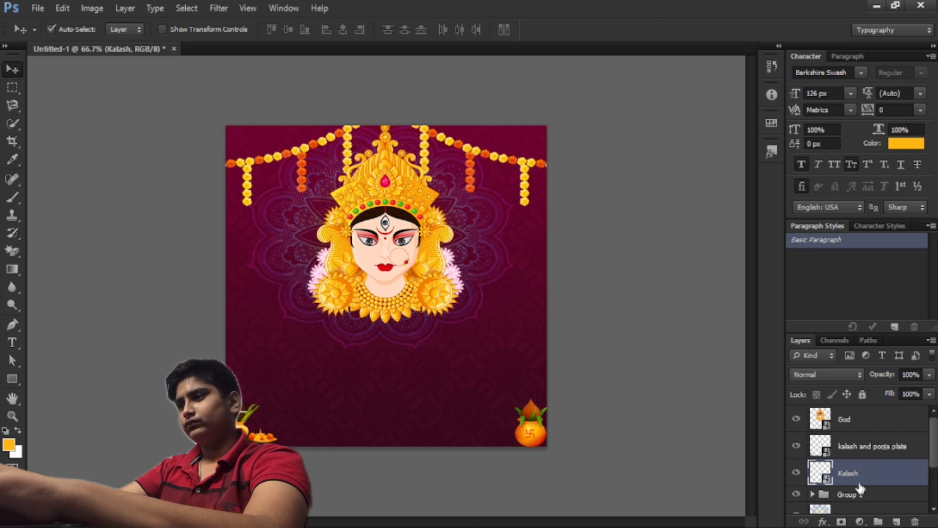
# Move the pattern group beneath the Marigold Flower layer and nudge the kalash-and-pooja-plate image down-right.
pyautogui.scroll(-2, 859, 486)
pyautogui.scroll(-1, 864, 493)
pyautogui.scroll(1, 836, 454)
pyautogui.click(818, 452)
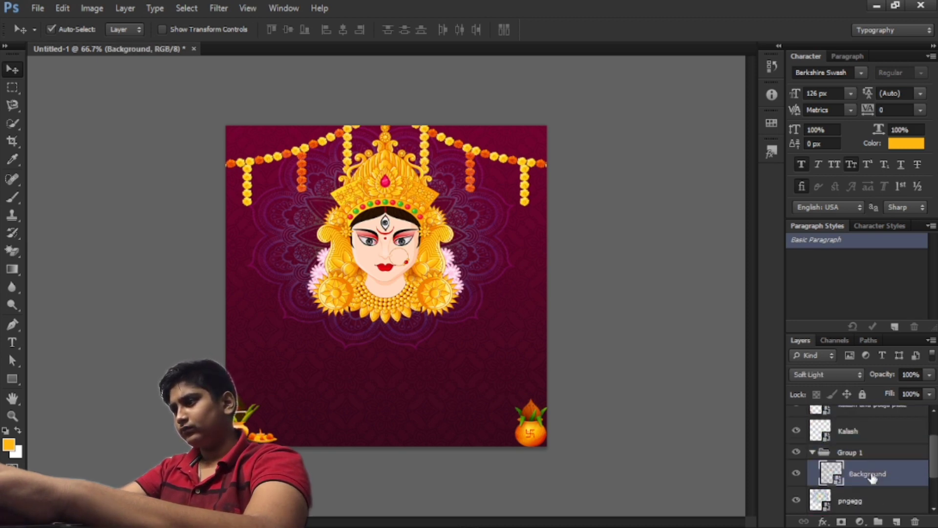
pyautogui.moveTo(872, 476); pyautogui.dragTo(872, 509)
pyautogui.scroll(-2, 872, 508)
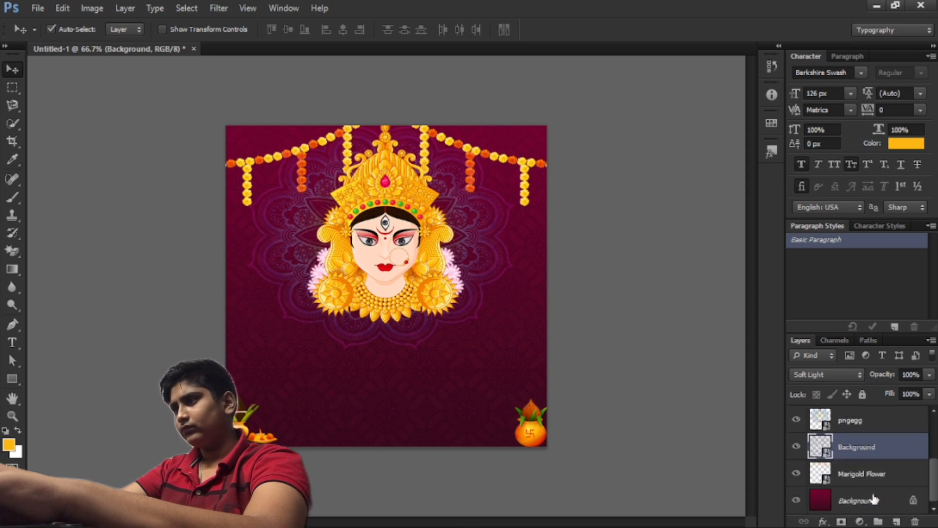
pyautogui.moveTo(872, 453); pyautogui.dragTo(877, 521)
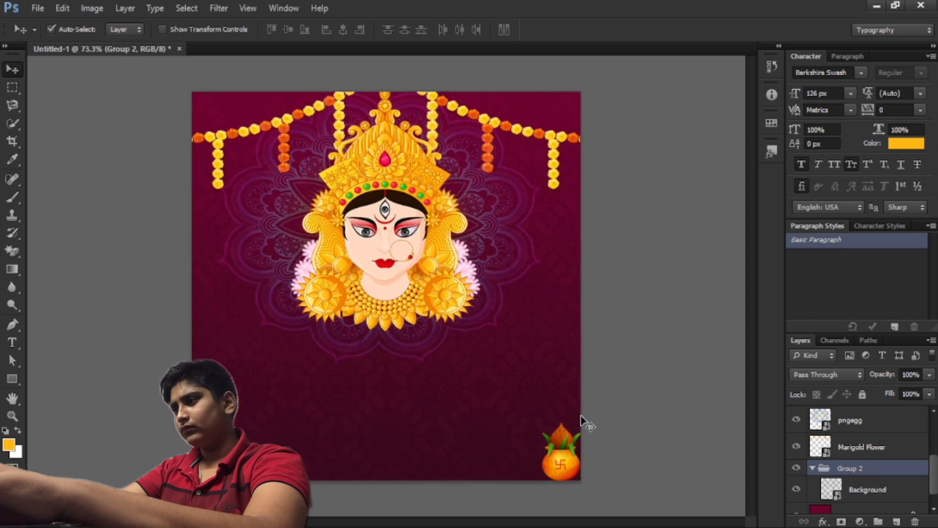
pyautogui.moveTo(239, 414); pyautogui.dragTo(245, 426)
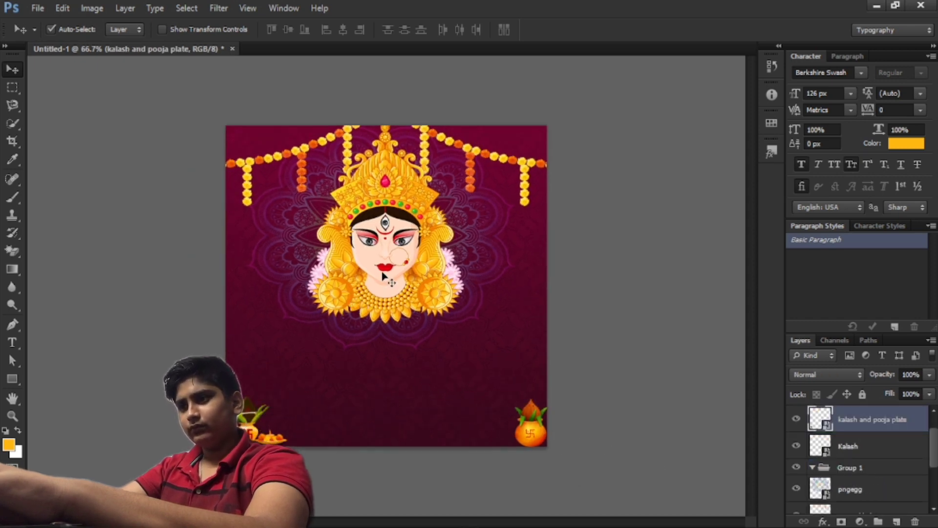
# Shift the goddess face slightly up-left and apply a Drop Shadow layer effect.
pyautogui.moveTo(393, 282); pyautogui.dragTo(389, 276)
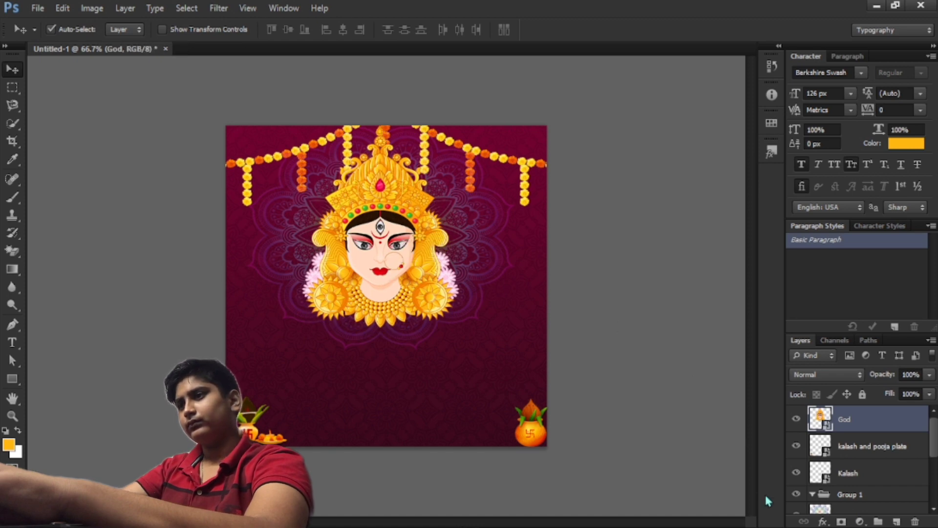
pyautogui.click(824, 523)
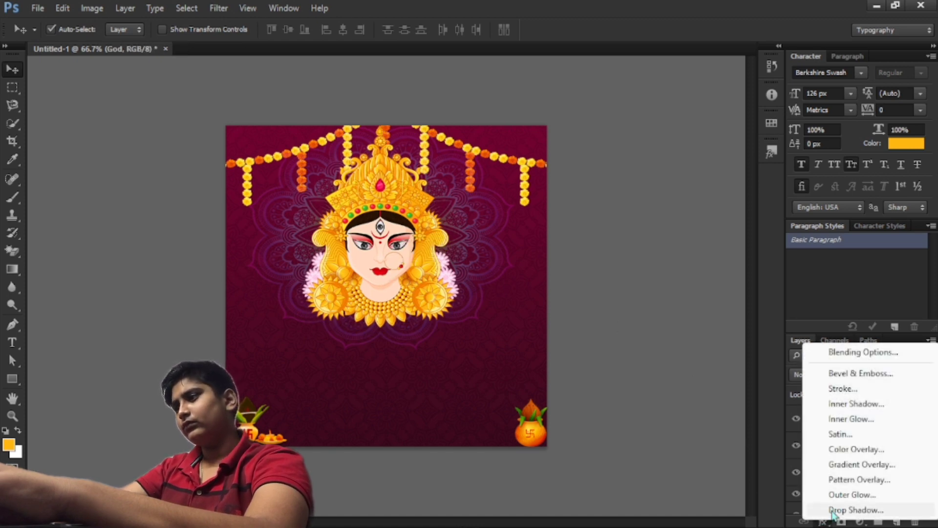
pyautogui.click(833, 509)
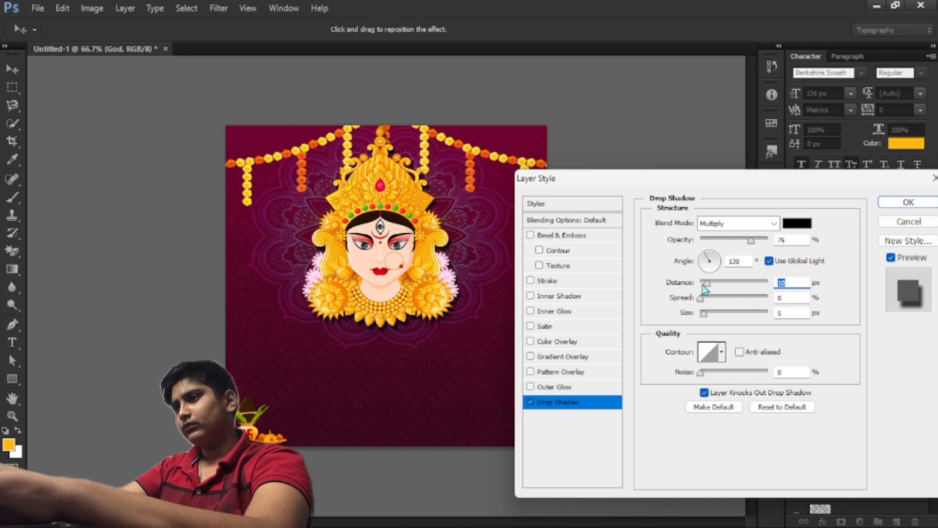
pyautogui.click(895, 203)
pyautogui.scroll(1, 498, 322)
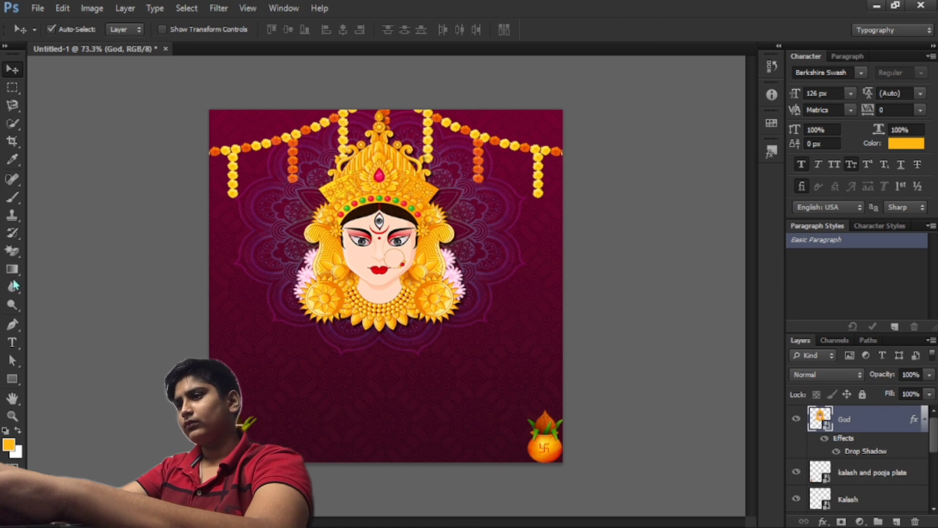
# Switch to the Type tool and set the font to Berkshire Swash.
pyautogui.click(12, 342)
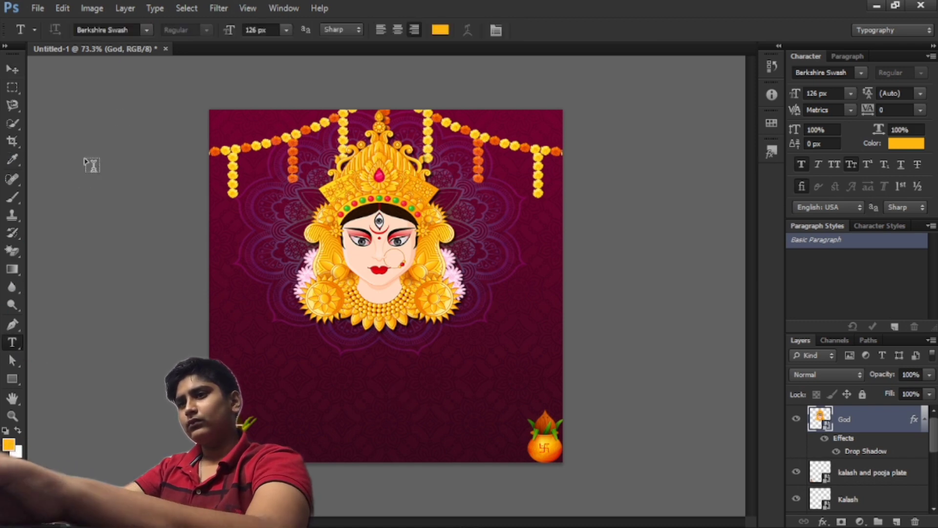
pyautogui.click(124, 30)
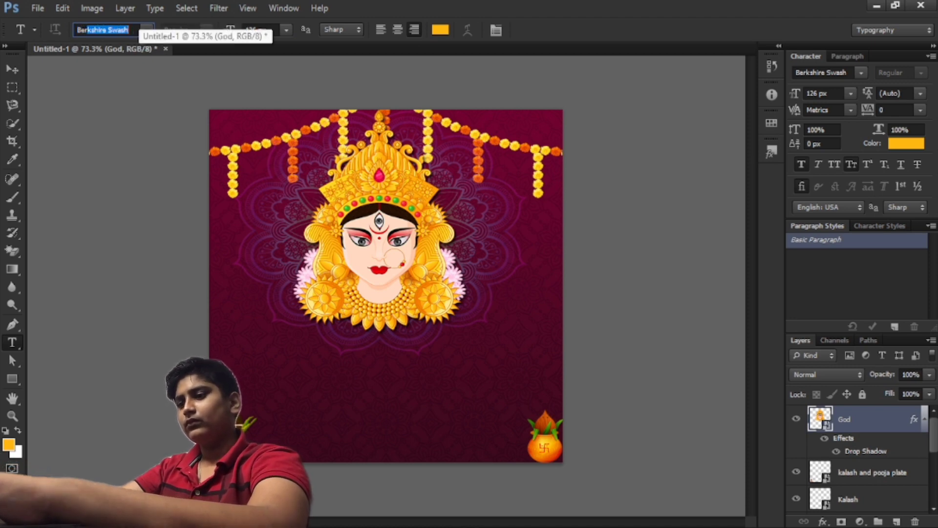
pyautogui.hotkey('shift', 'Right')
pyautogui.hotkey('shift', 'Right')
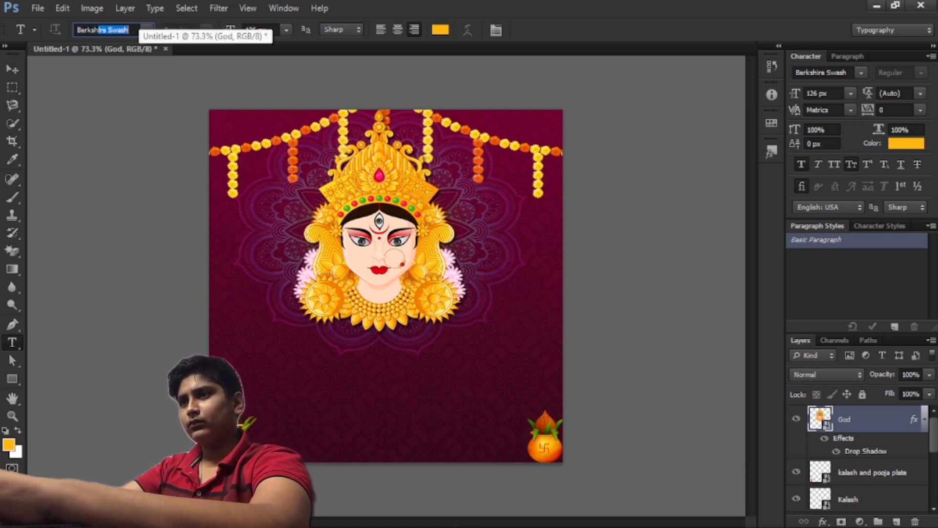
pyautogui.hotkey('shift', 'Right')
pyautogui.hotkey('shift', 'Right')
pyautogui.hotkey('shift', 'Right')
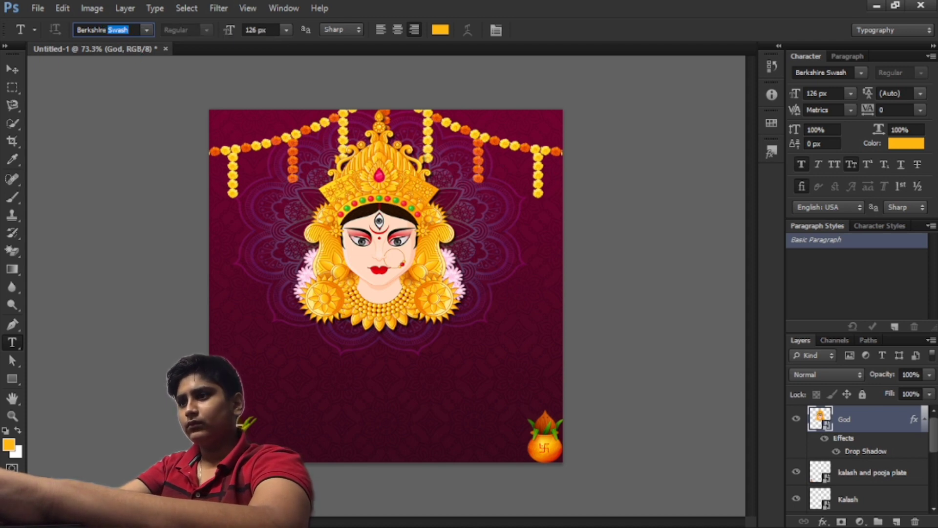
pyautogui.hotkey('shift', 'Right')
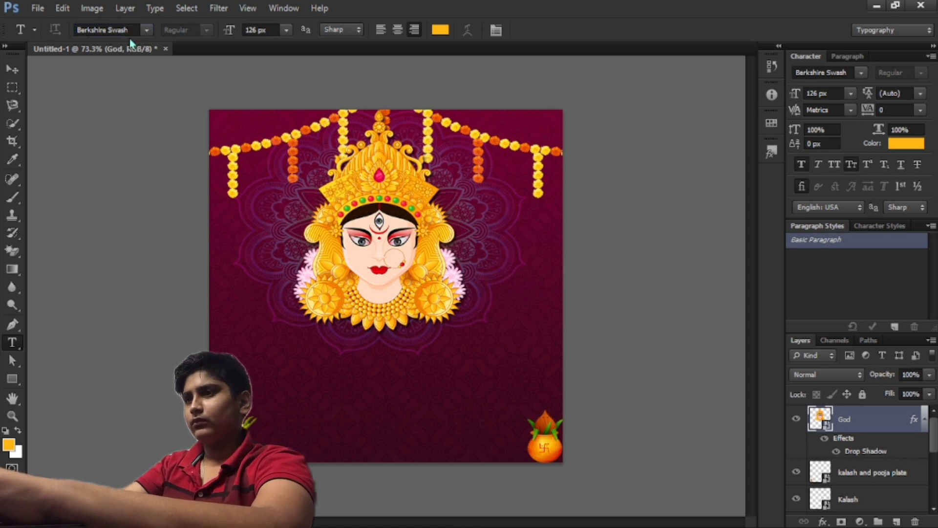
# Add the text 'Happy' at the poster's lower left and commit it.
pyautogui.click(292, 392)
pyautogui.write('H')
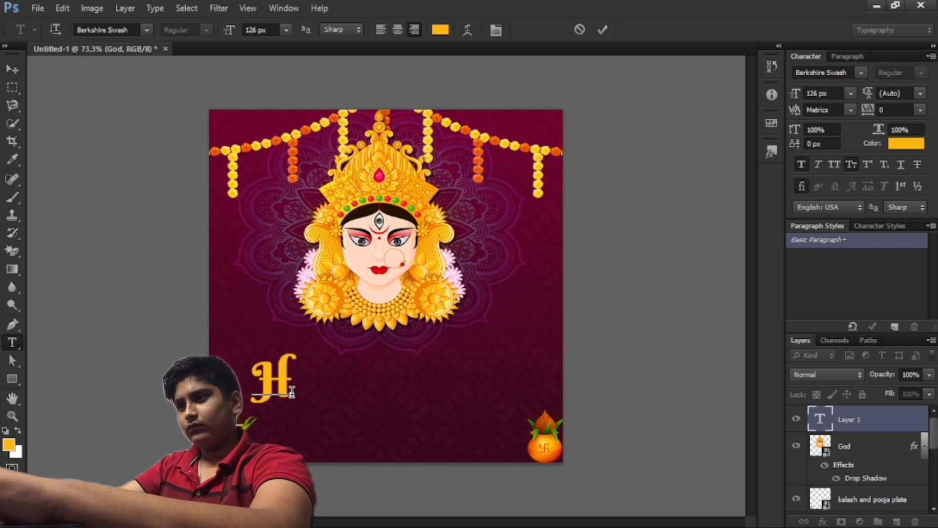
pyautogui.write('appy')
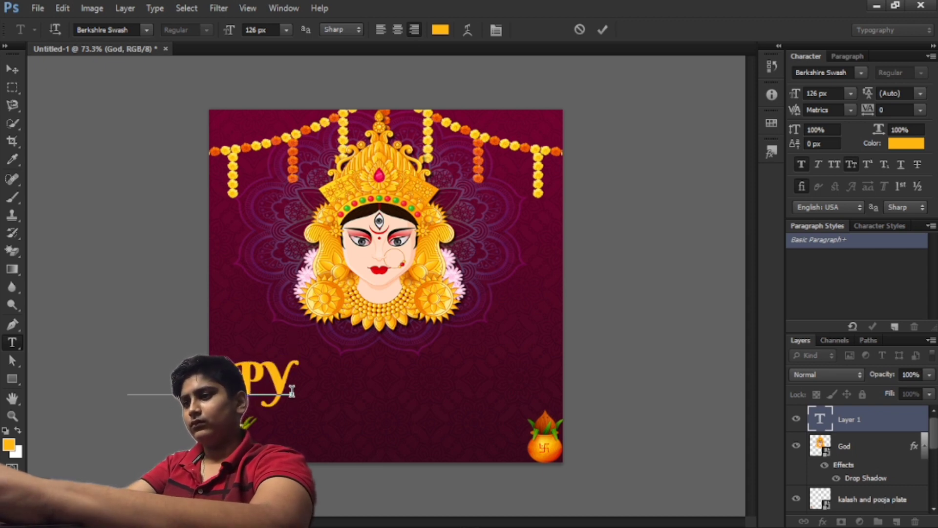
pyautogui.click(602, 30)
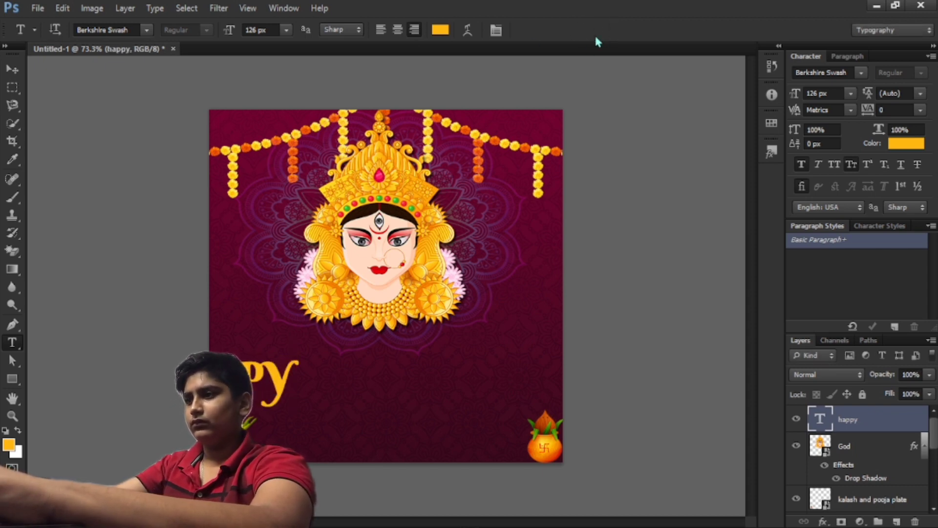
# Move the HAPPY text to the centre below the goddess and size it to about 124 px.
pyautogui.press('v')
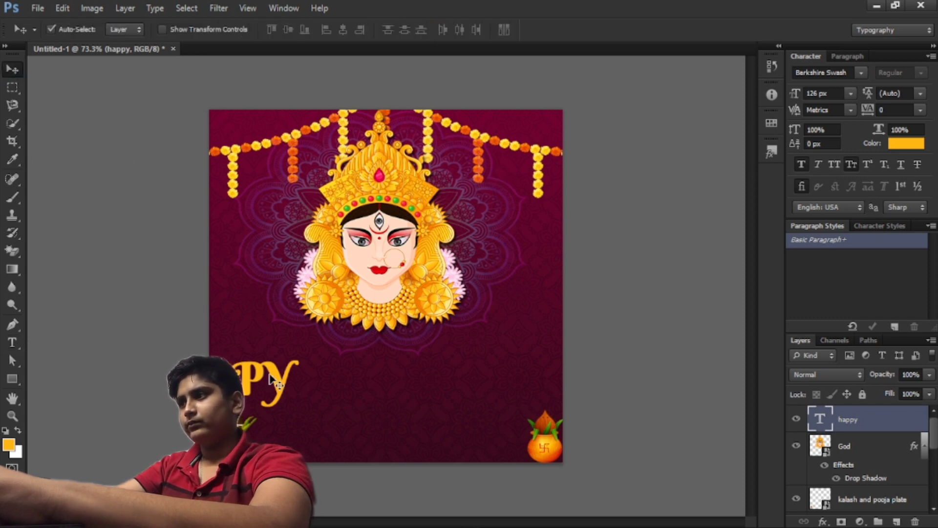
pyautogui.moveTo(270, 379); pyautogui.dragTo(439, 362)
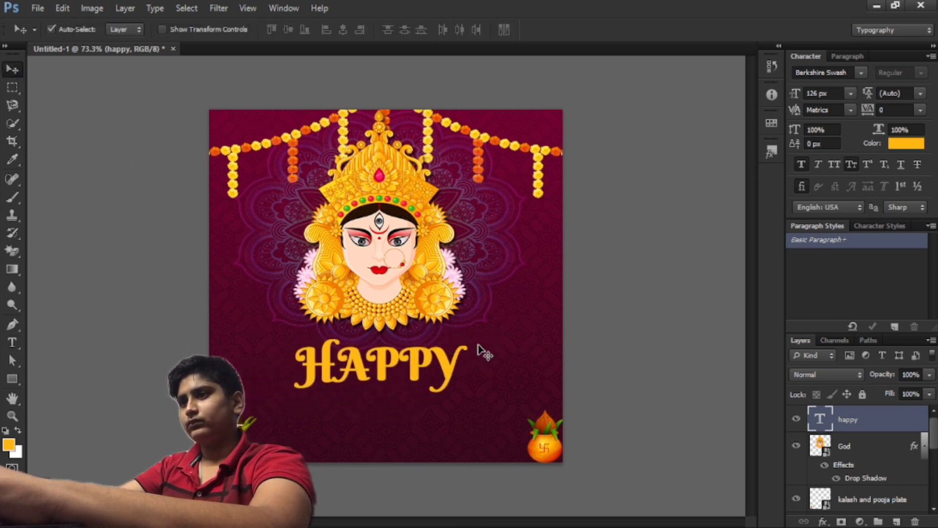
pyautogui.moveTo(796, 95); pyautogui.dragTo(784, 103)
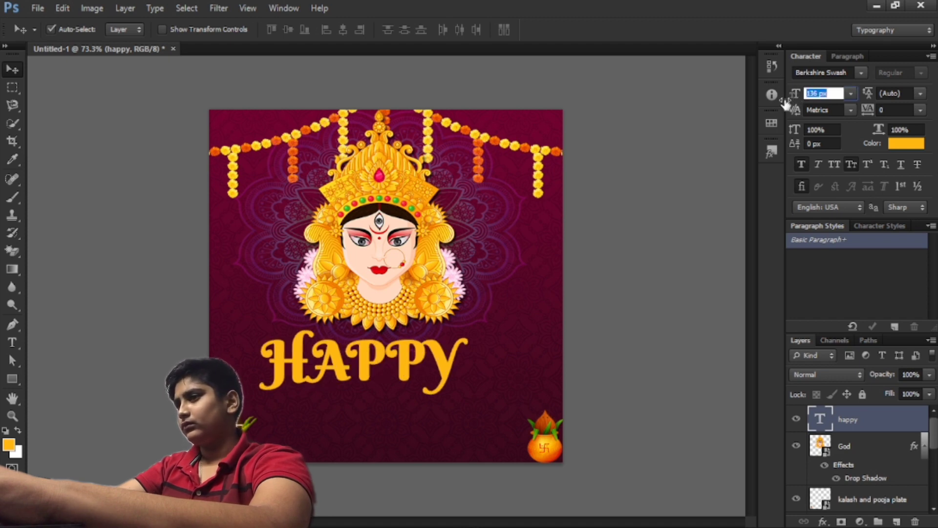
pyautogui.moveTo(430, 376)
pyautogui.mouseDown()
pyautogui.moveTo(449, 370)
pyautogui.moveTo(431, 378)
pyautogui.mouseUp()
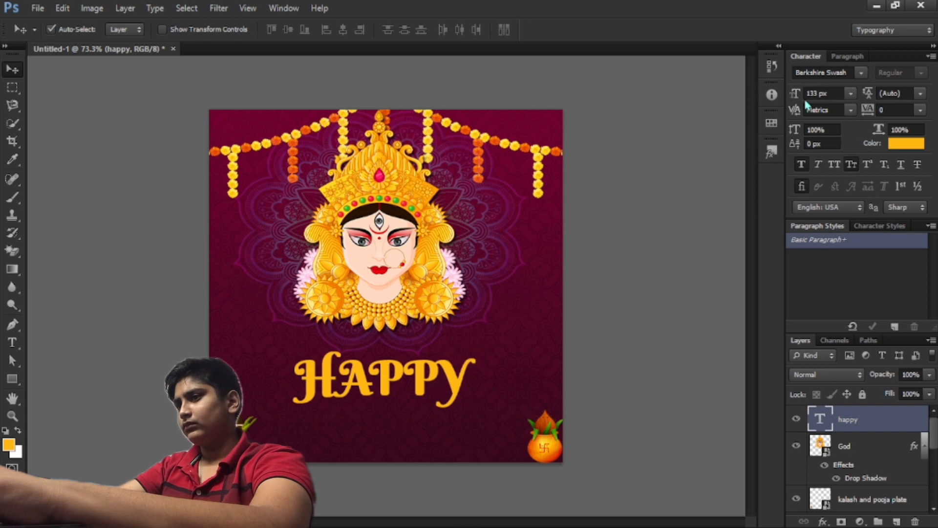
pyautogui.moveTo(797, 97)
pyautogui.mouseDown()
pyautogui.moveTo(782, 94)
pyautogui.moveTo(804, 96)
pyautogui.mouseUp()
pyautogui.moveTo(429, 384); pyautogui.dragTo(426, 379)
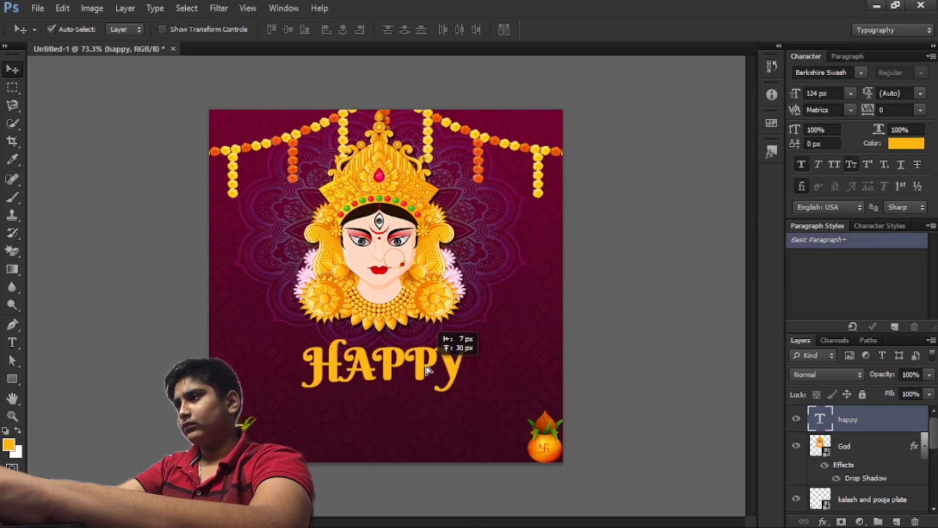
# Recolour HAPPY to a golden #f3a50e sampled from the artwork.
pyautogui.click(906, 144)
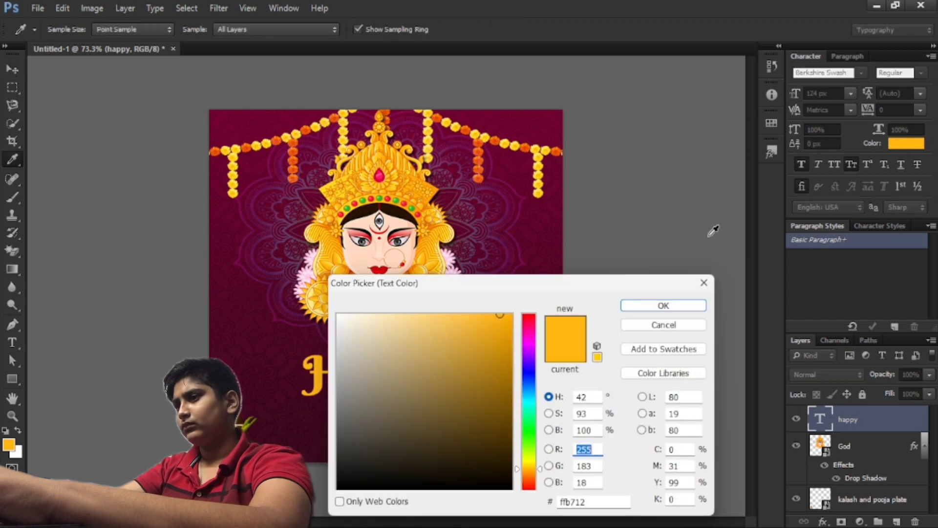
pyautogui.click(452, 227)
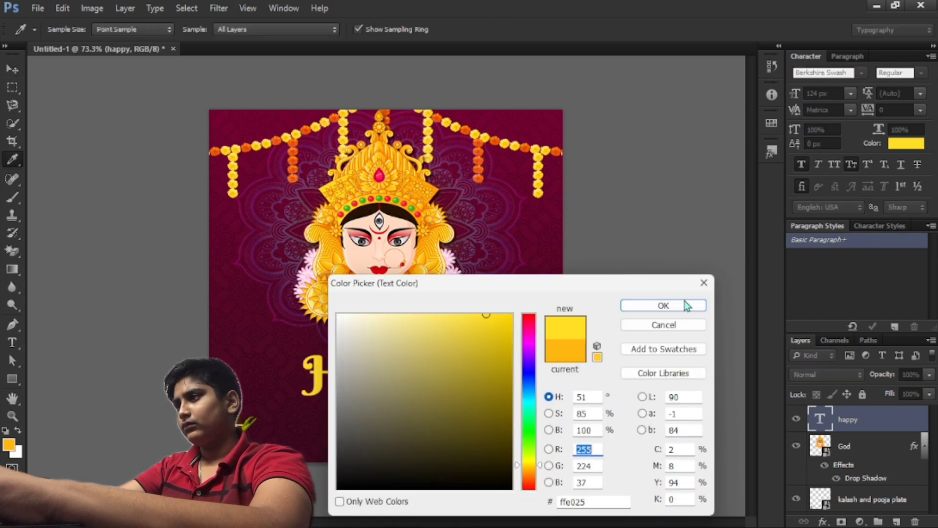
pyautogui.click(404, 261)
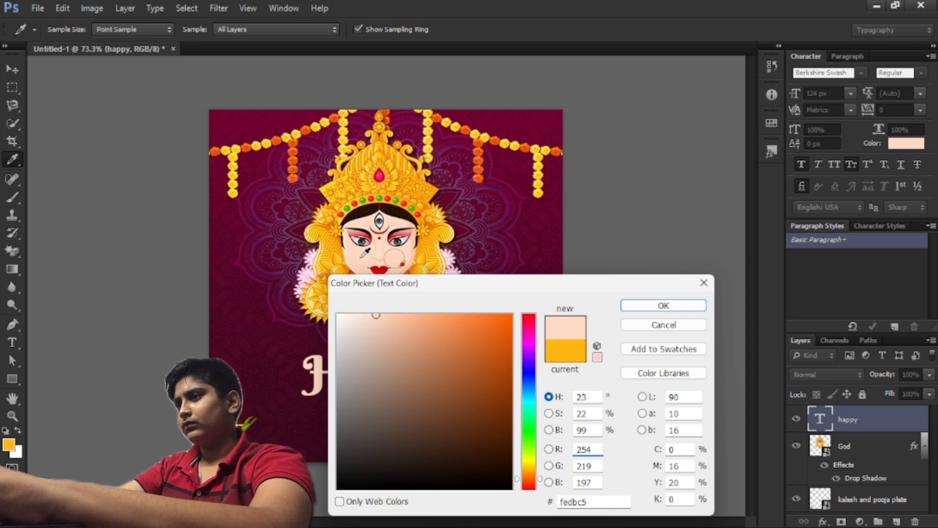
pyautogui.moveTo(326, 243); pyautogui.dragTo(462, 246)
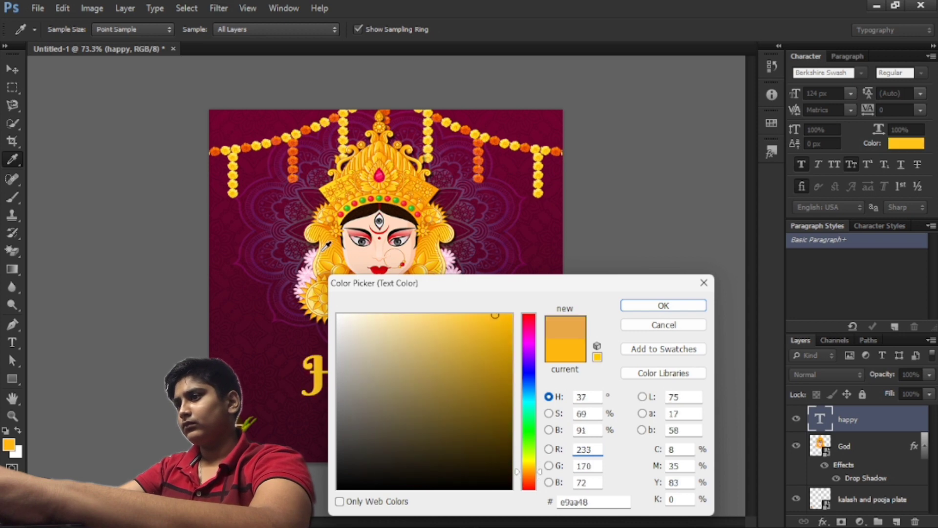
pyautogui.click(425, 226)
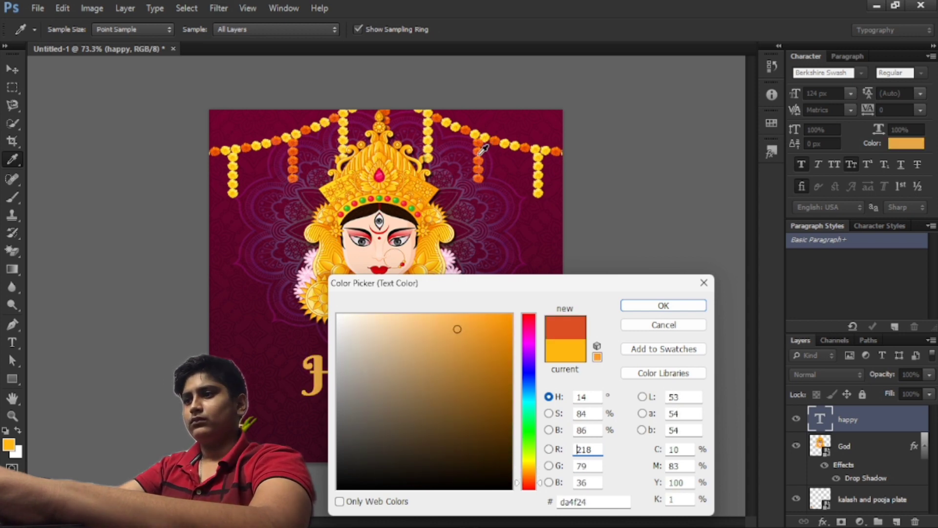
pyautogui.click(429, 238)
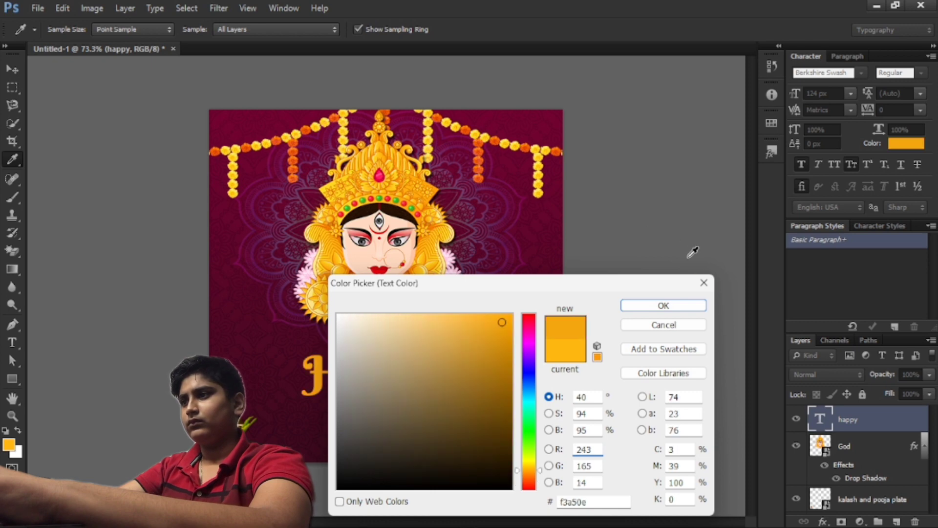
pyautogui.click(663, 305)
# Shrink HAPPY to 104 px and recentre it beneath the goddess.
pyautogui.moveTo(416, 370); pyautogui.dragTo(420, 371)
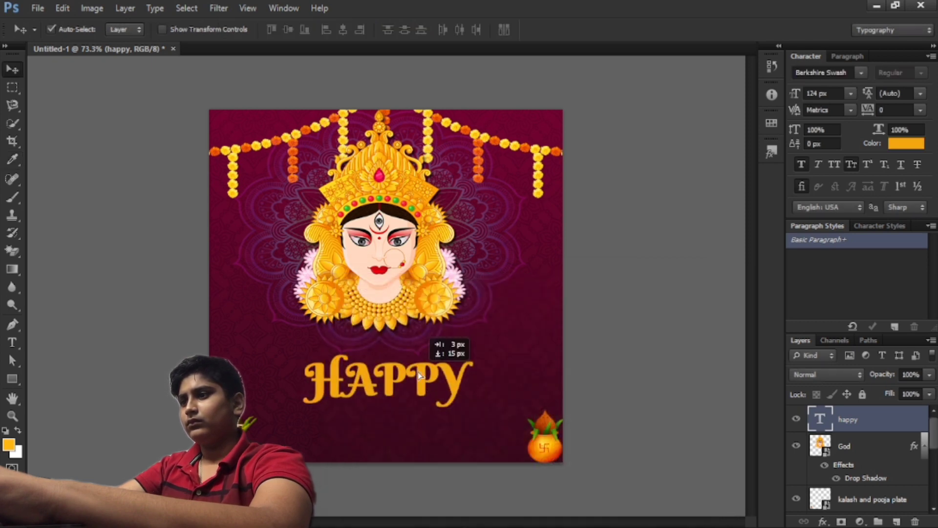
pyautogui.moveTo(795, 100); pyautogui.dragTo(785, 103)
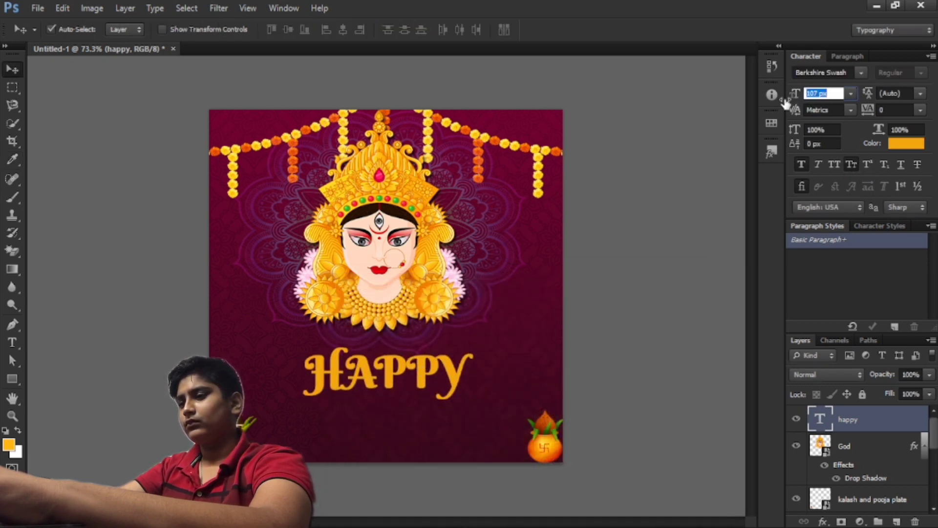
pyautogui.moveTo(439, 381); pyautogui.dragTo(418, 383)
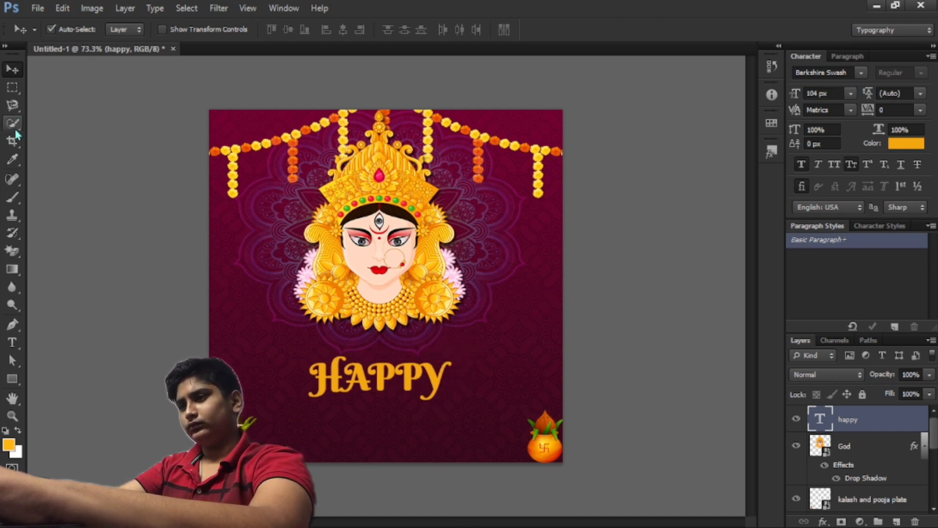
pyautogui.press('super')
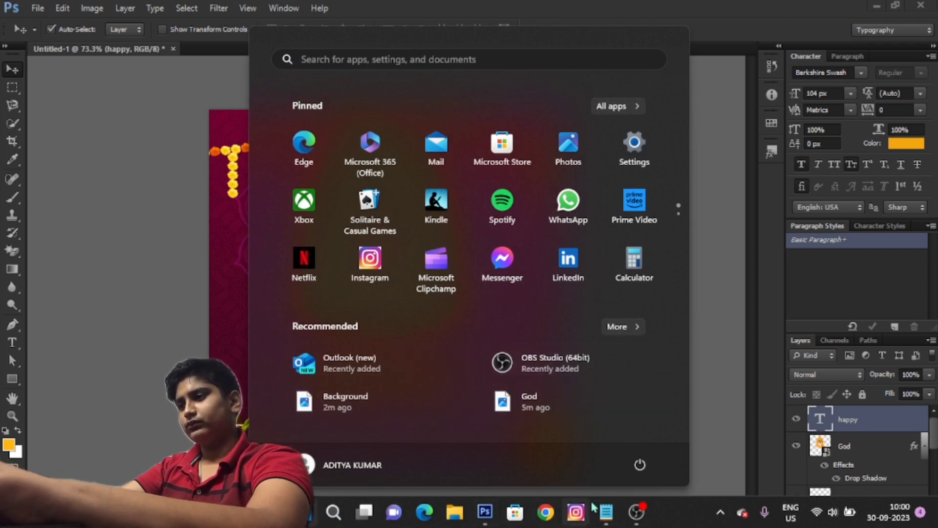
# Size the NAVARATRI text to 104 px and position it under HAPPY beside the kalash.
pyautogui.click(699, 389)
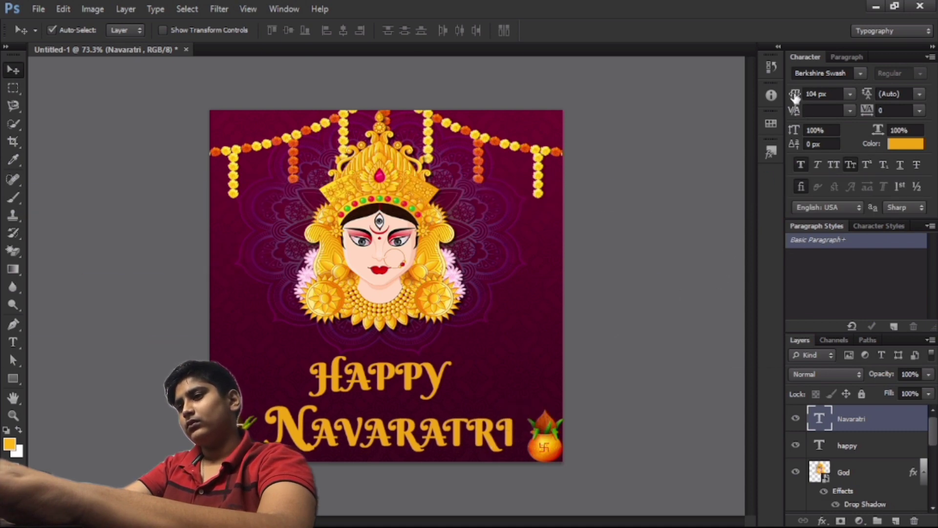
pyautogui.moveTo(795, 94); pyautogui.dragTo(775, 94)
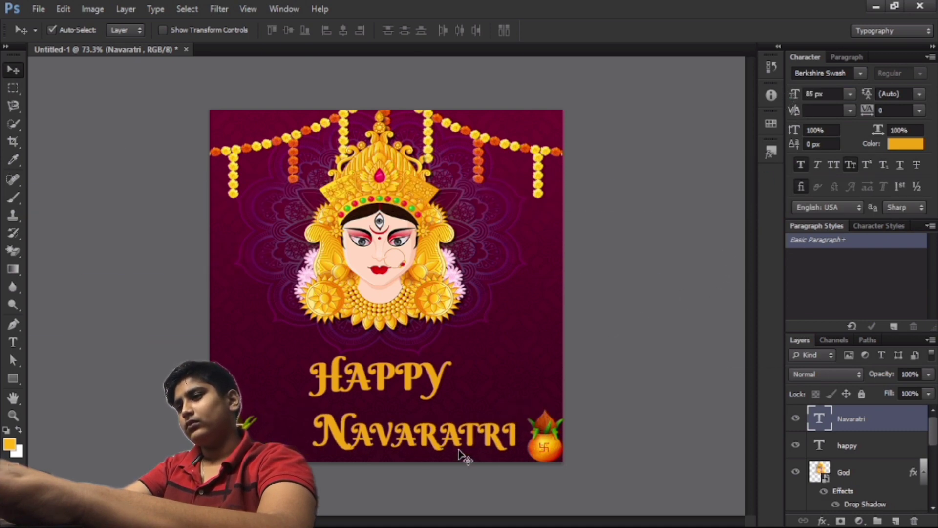
pyautogui.moveTo(466, 441); pyautogui.dragTo(447, 433)
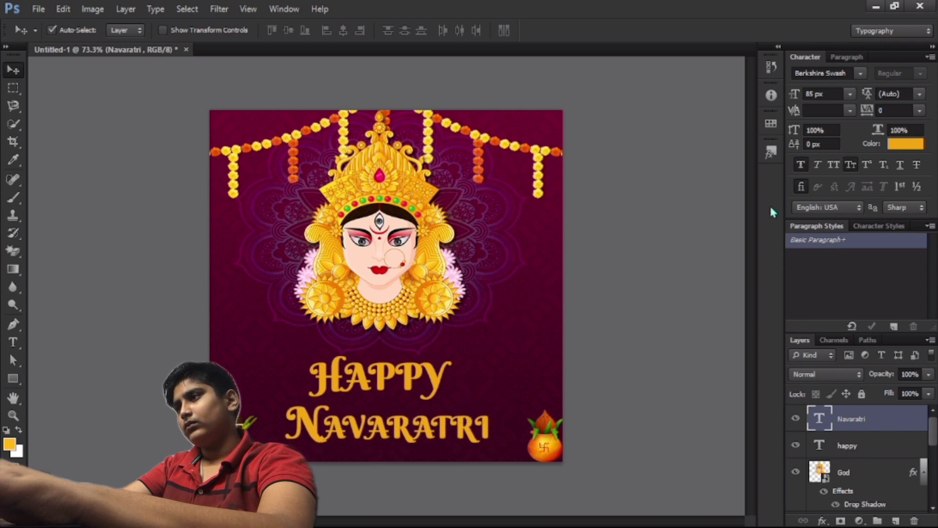
pyautogui.click(830, 94)
pyautogui.write('117')
pyautogui.press('Return')
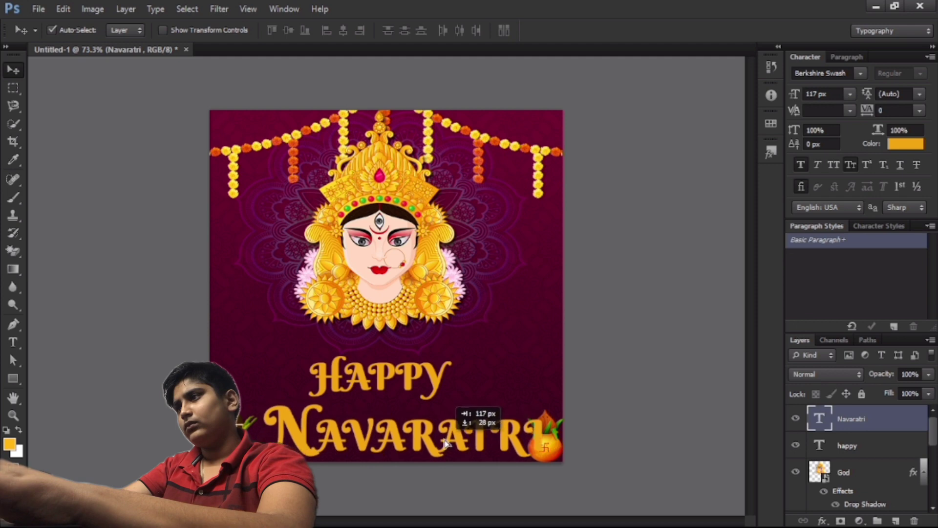
pyautogui.moveTo(378, 405); pyautogui.dragTo(439, 420)
pyautogui.moveTo(246, 421); pyautogui.dragTo(339, 438)
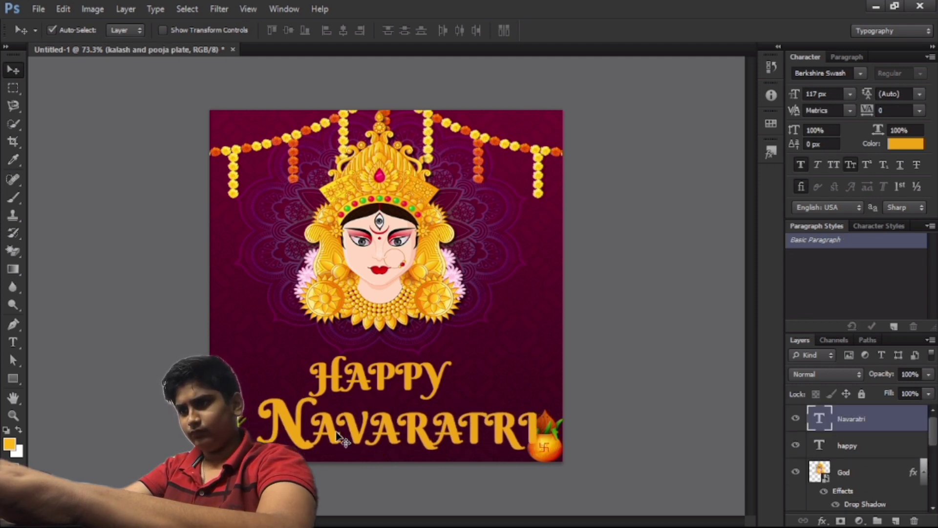
pyautogui.moveTo(794, 95); pyautogui.dragTo(786, 96)
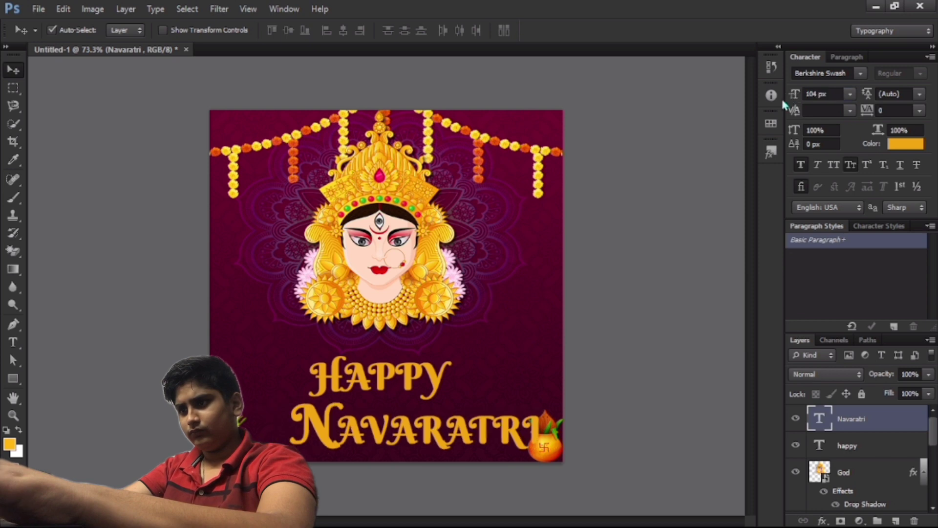
pyautogui.moveTo(461, 437)
pyautogui.mouseDown()
pyautogui.moveTo(470, 438)
pyautogui.moveTo(460, 434)
pyautogui.mouseUp()
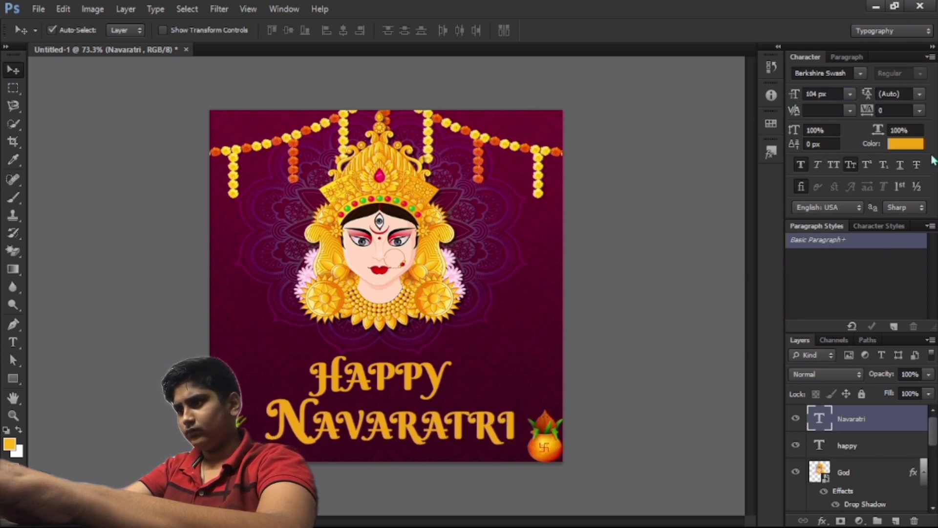
# Try several colours sampled from the poster for NAVARATRI, applying a pink from the crown gem.
pyautogui.click(916, 145)
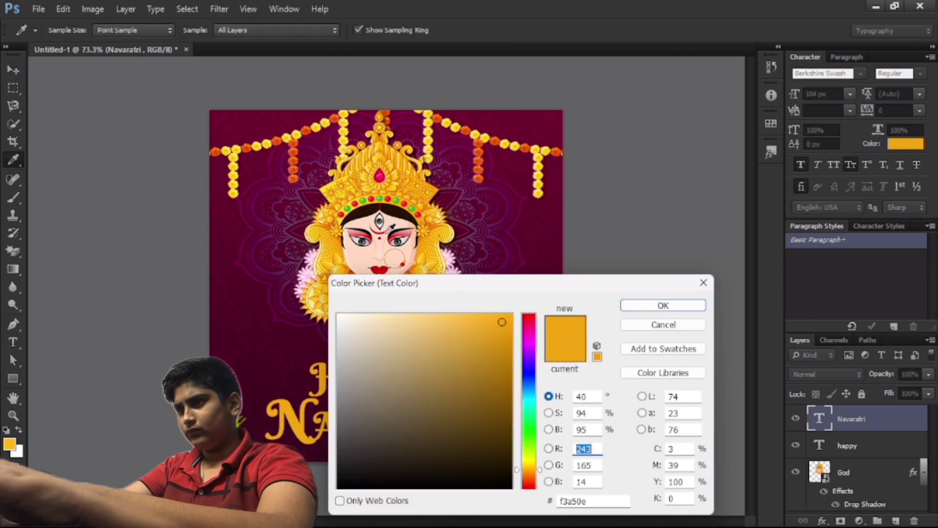
pyautogui.click(391, 229)
pyautogui.click(502, 139)
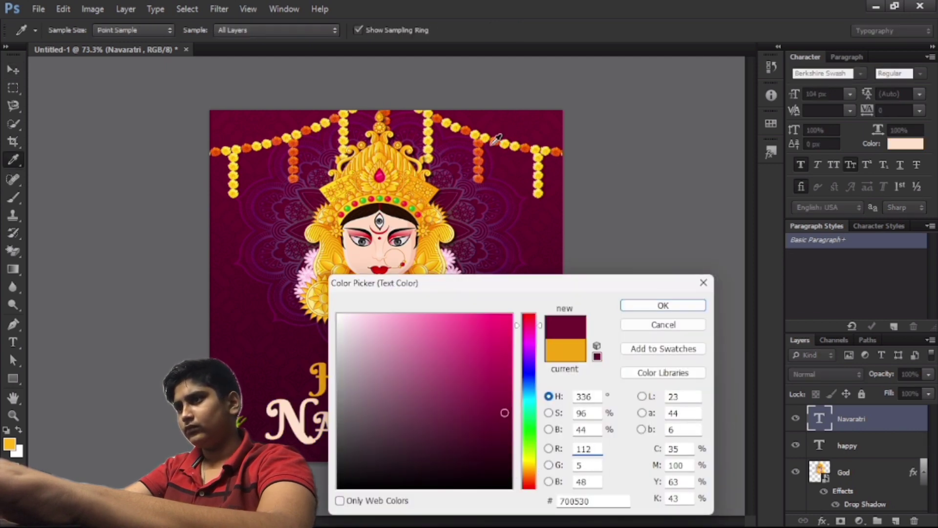
pyautogui.click(505, 136)
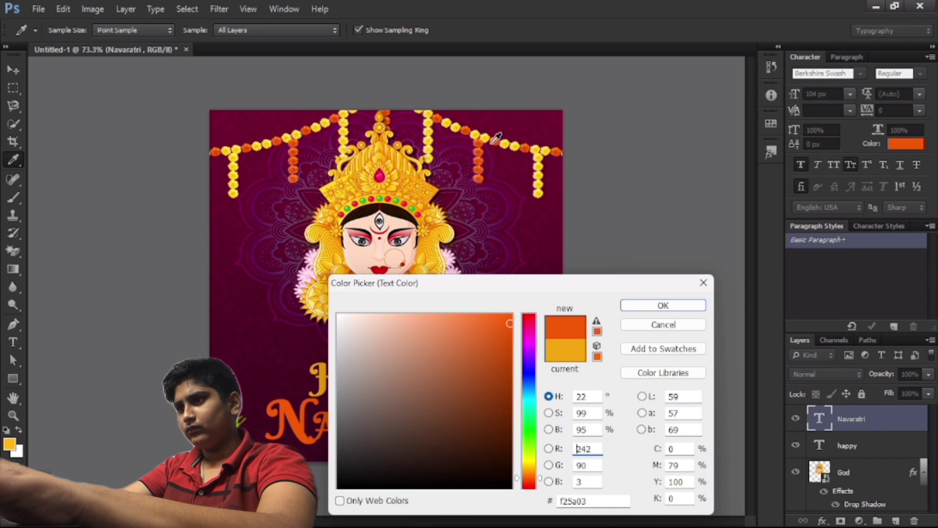
pyautogui.click(480, 156)
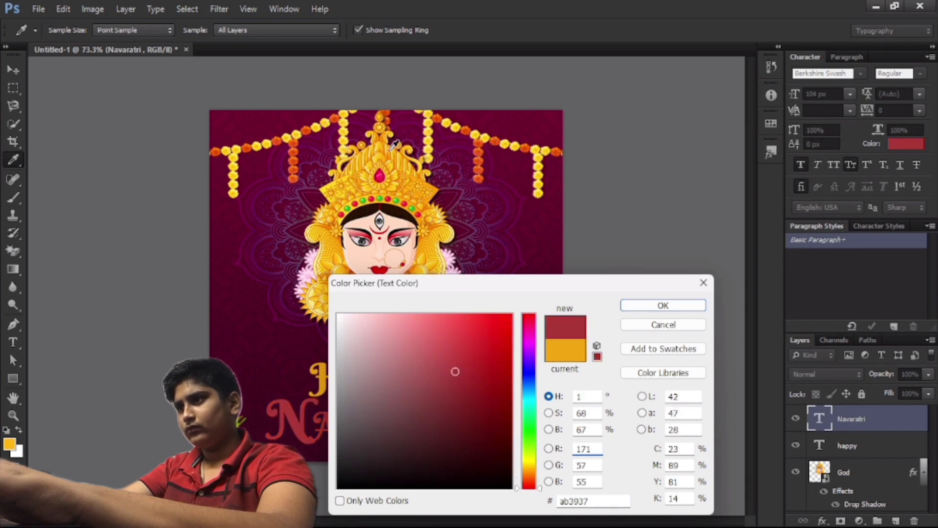
pyautogui.click(381, 173)
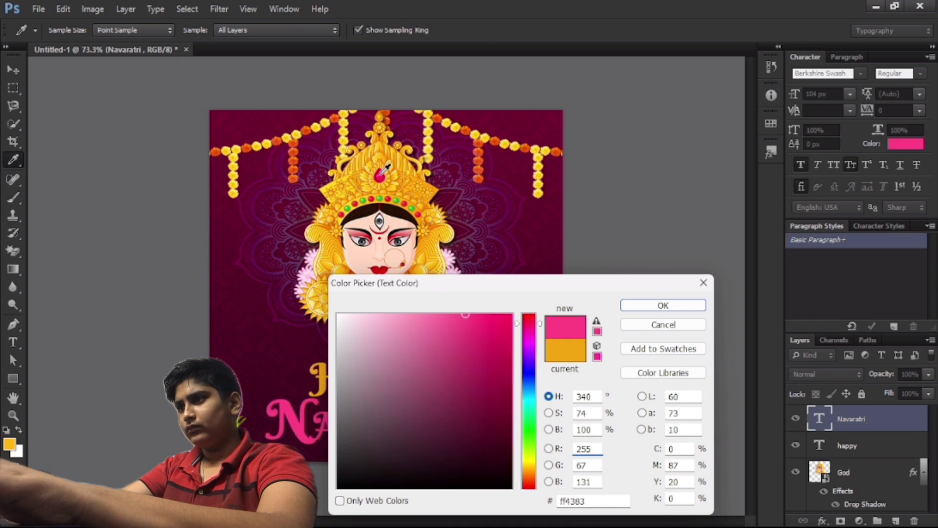
pyautogui.click(240, 178)
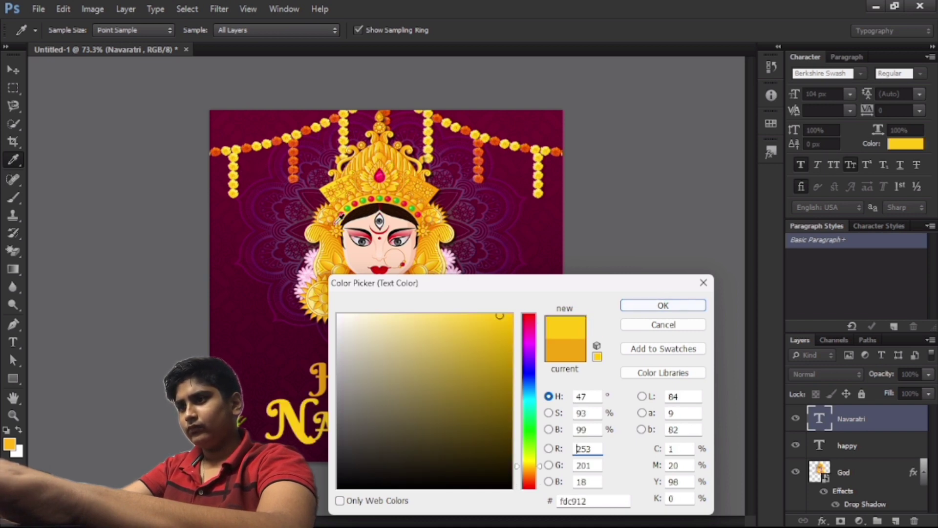
pyautogui.click(383, 171)
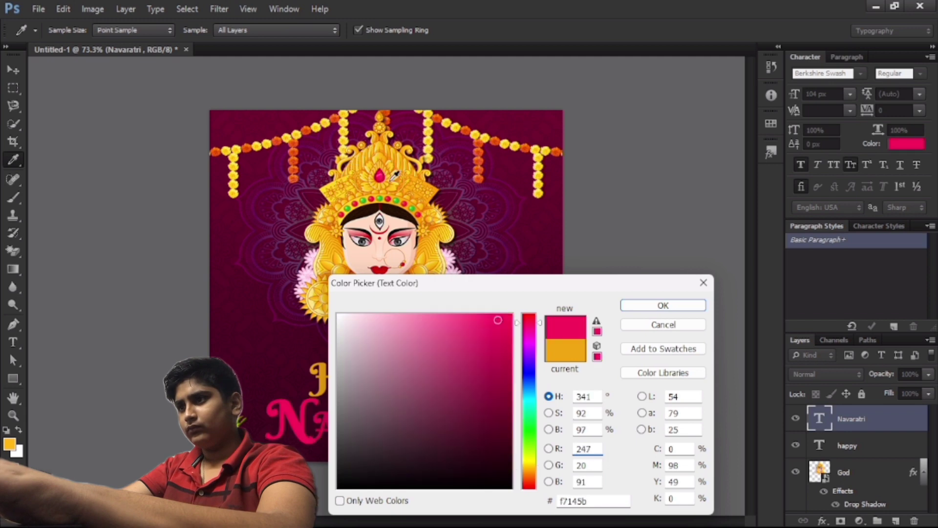
pyautogui.click(677, 307)
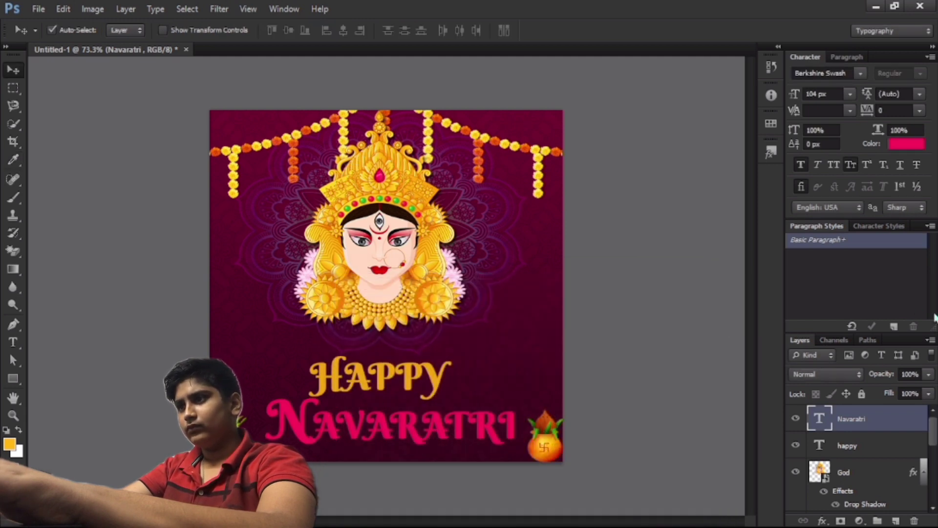
# Resample NAVARATRI's colour, settling on an orange garland bead after testing red and yellow.
pyautogui.click(905, 144)
pyautogui.click(480, 167)
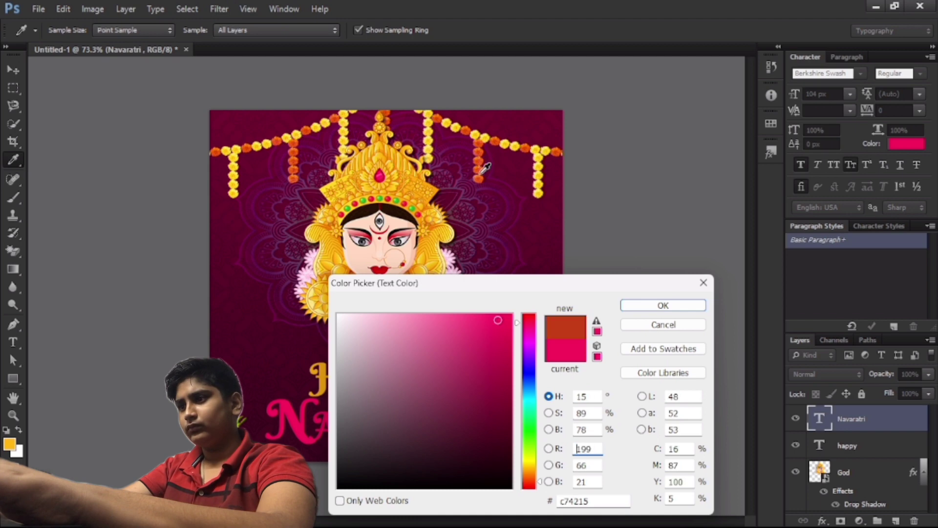
pyautogui.click(498, 140)
pyautogui.click(528, 316)
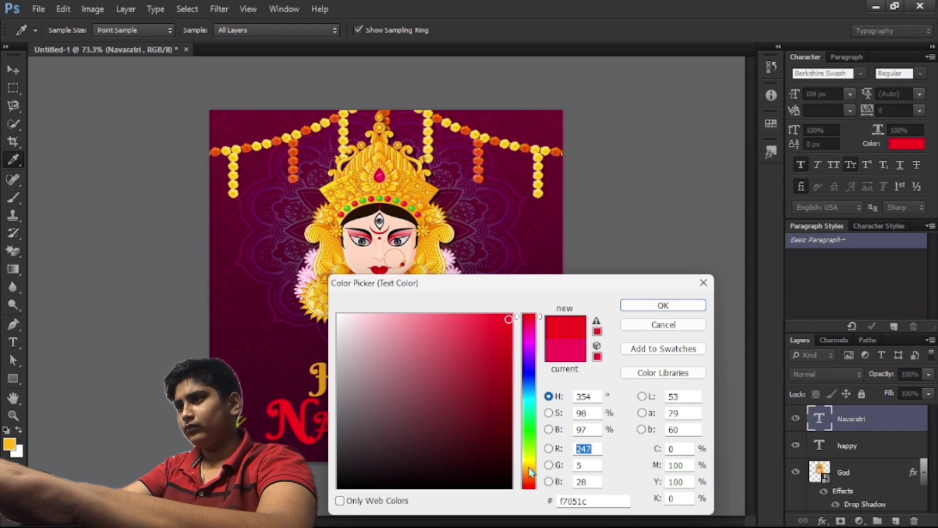
pyautogui.click(529, 465)
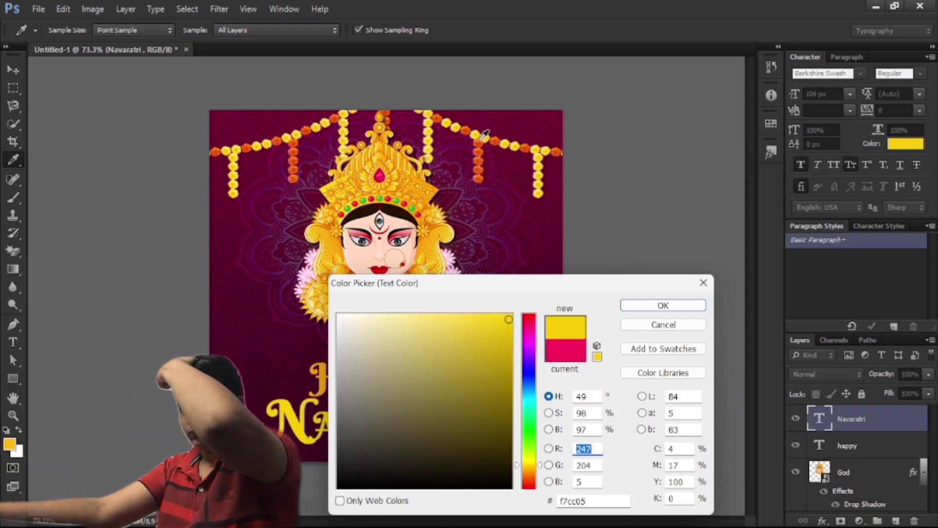
pyautogui.click(487, 154)
# Confirm the orange colour and shift NAVARATRI slightly left and down.
pyautogui.click(697, 305)
pyautogui.press('v')
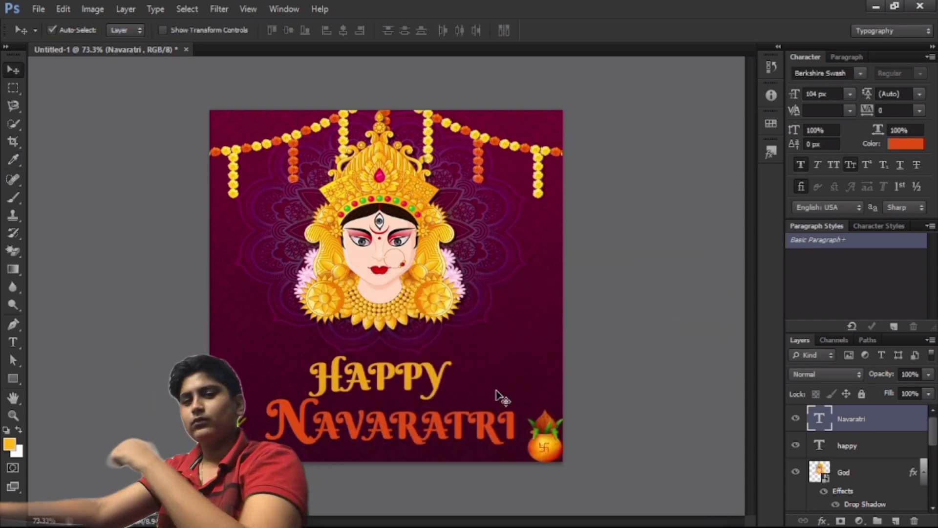
pyautogui.moveTo(417, 442); pyautogui.dragTo(407, 448)
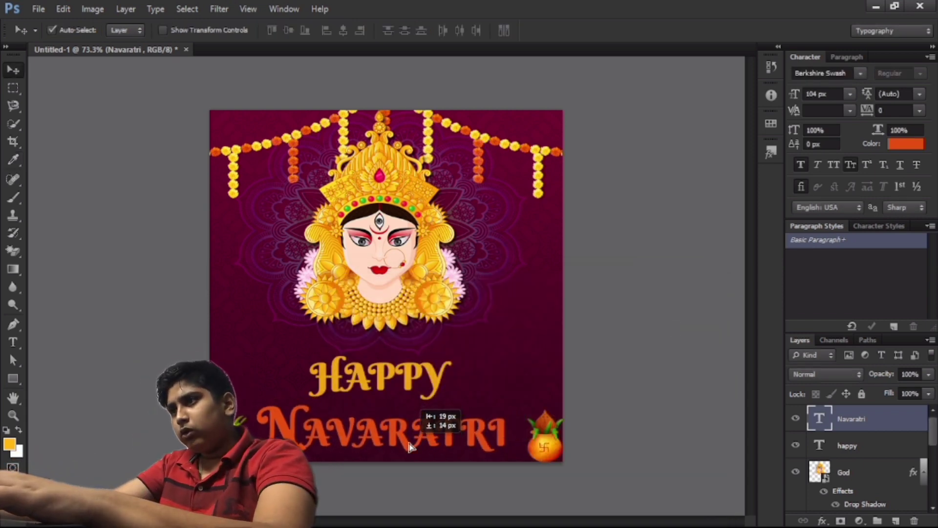
# Start placing an image file from This PC, then cancel the Place dialog.
pyautogui.hotkey('alt', 'f')
pyautogui.press('l')
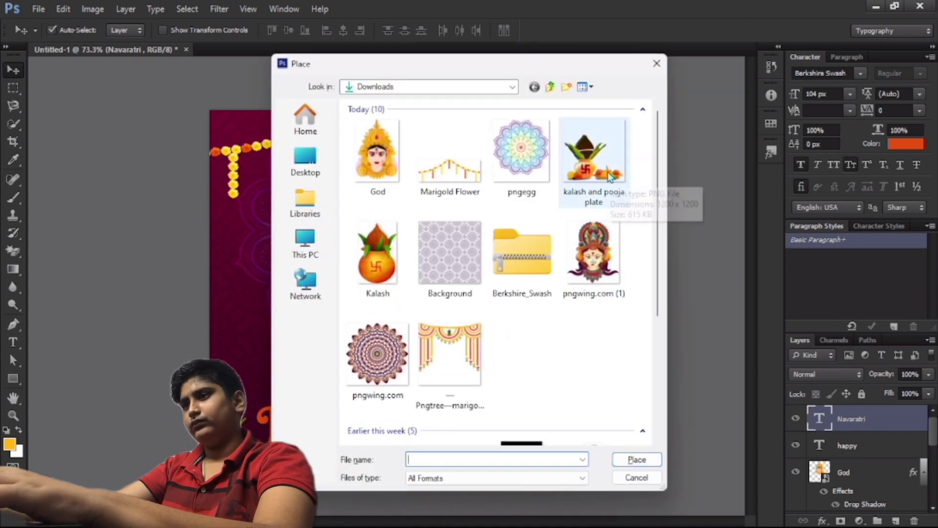
pyautogui.scroll(-3, 464, 360)
pyautogui.scroll(3, 463, 359)
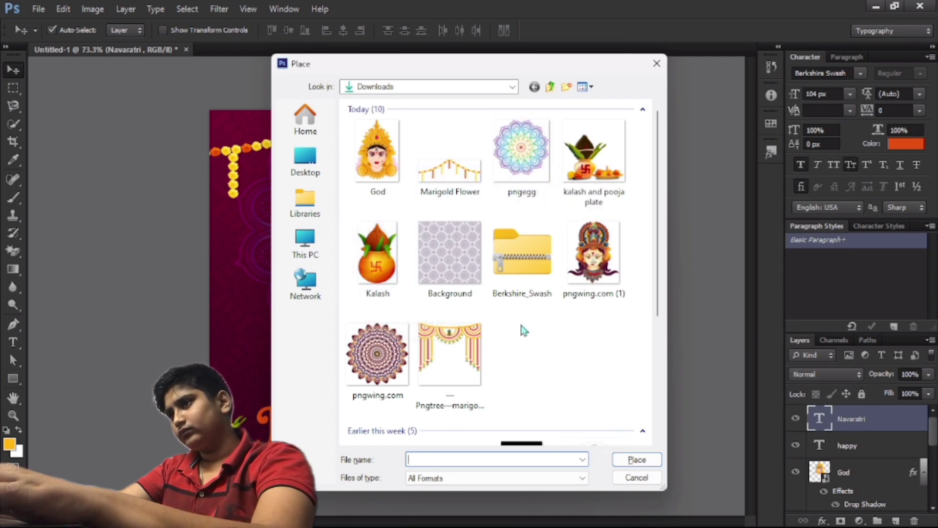
pyautogui.scroll(-3, 521, 328)
pyautogui.click(305, 244)
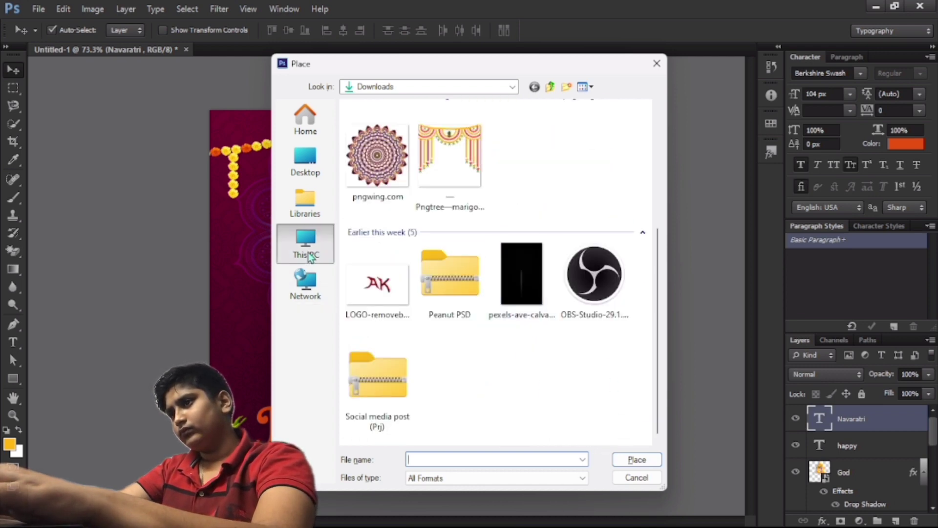
pyautogui.click(656, 64)
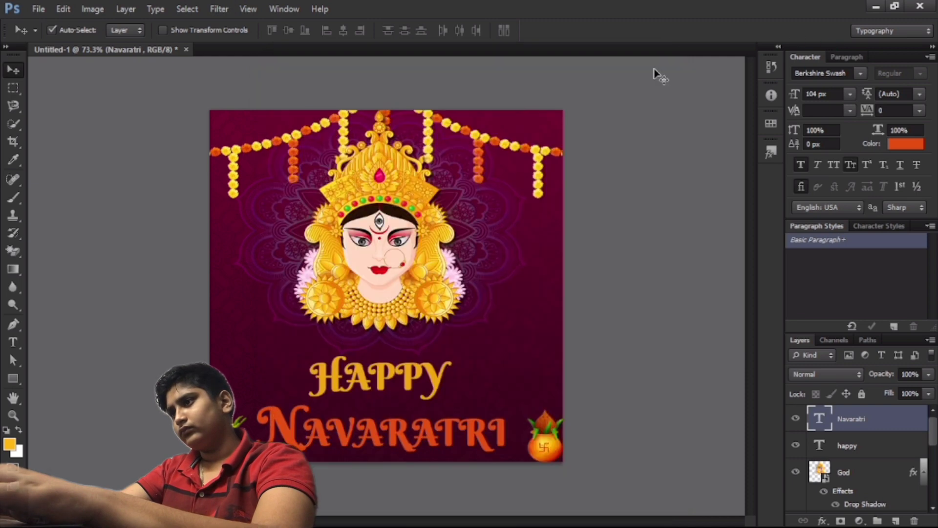
# Nudge the Durga face, HAPPY and NAVARATRI slightly into their final positions.
pyautogui.moveTo(382, 262); pyautogui.dragTo(387, 267)
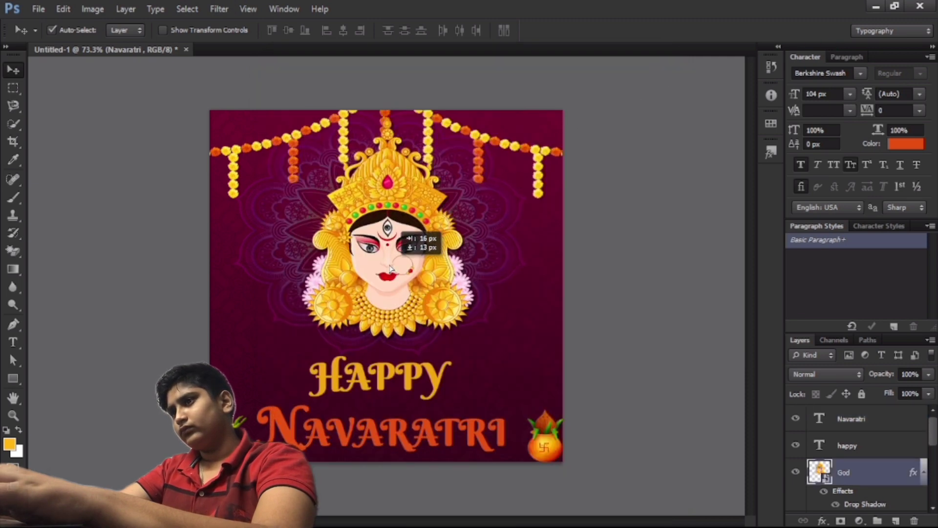
pyautogui.moveTo(391, 381); pyautogui.dragTo(396, 369)
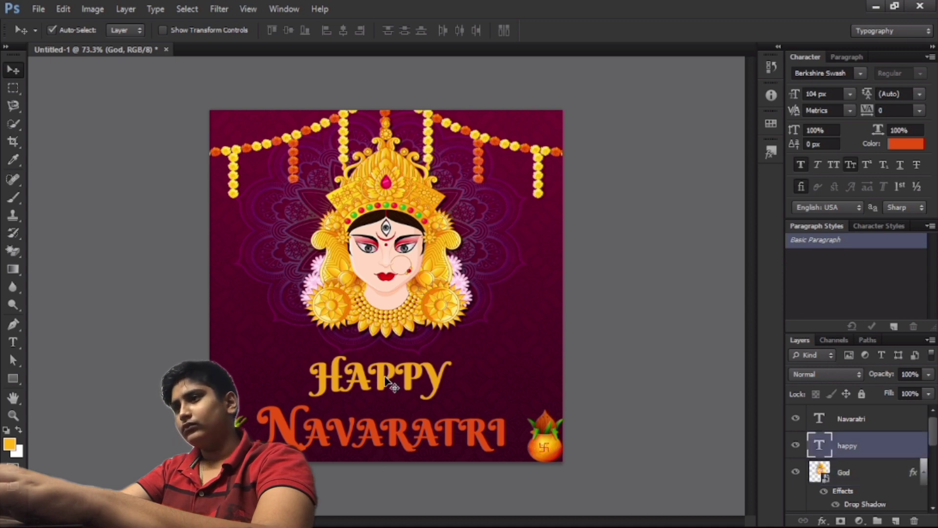
pyautogui.moveTo(383, 432); pyautogui.dragTo(390, 423)
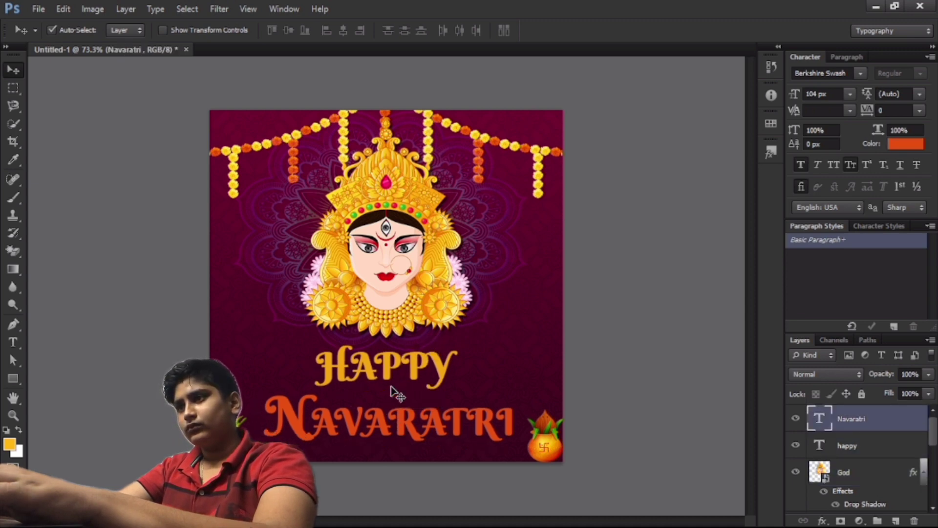
pyautogui.moveTo(389, 379); pyautogui.dragTo(390, 387)
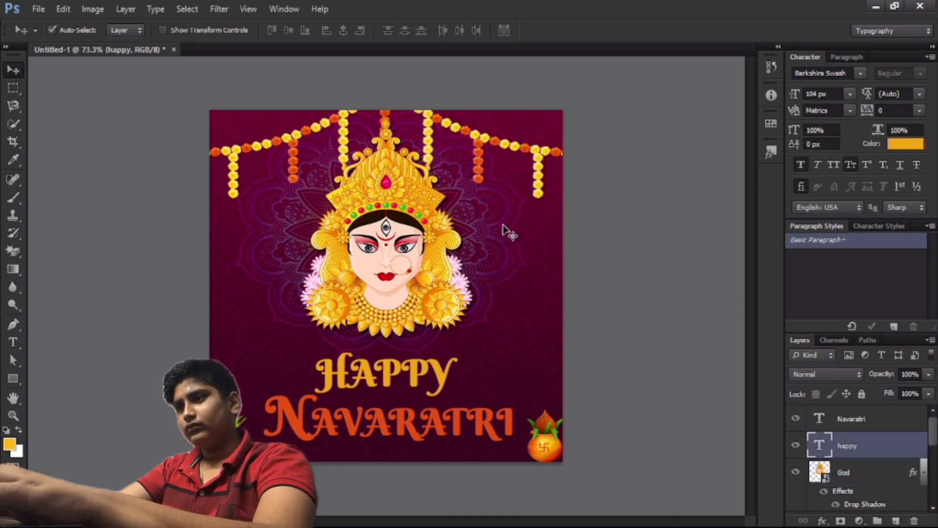
# Save the poster as the layered PSD 'happy Navaratri'.
pyautogui.click(63, 9)
pyautogui.moveTo(38, 8)
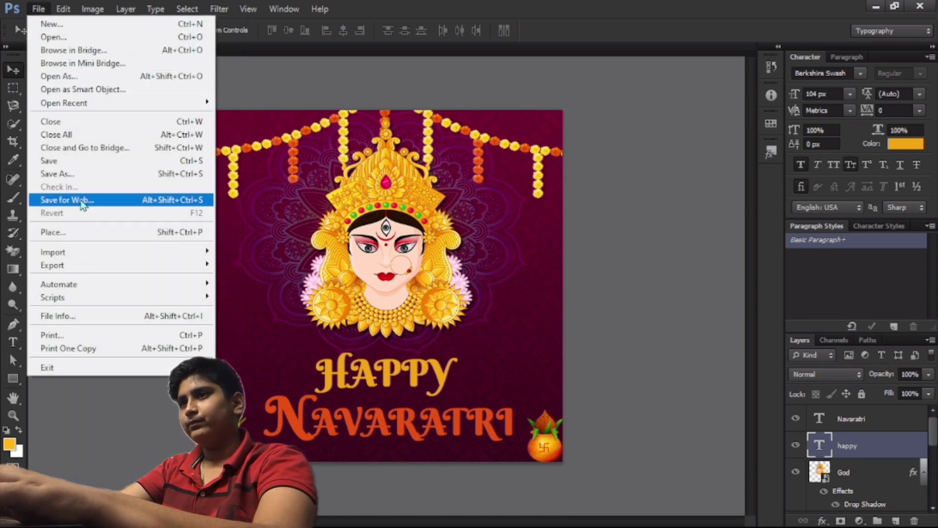
pyautogui.click(96, 172)
pyautogui.write('happ')
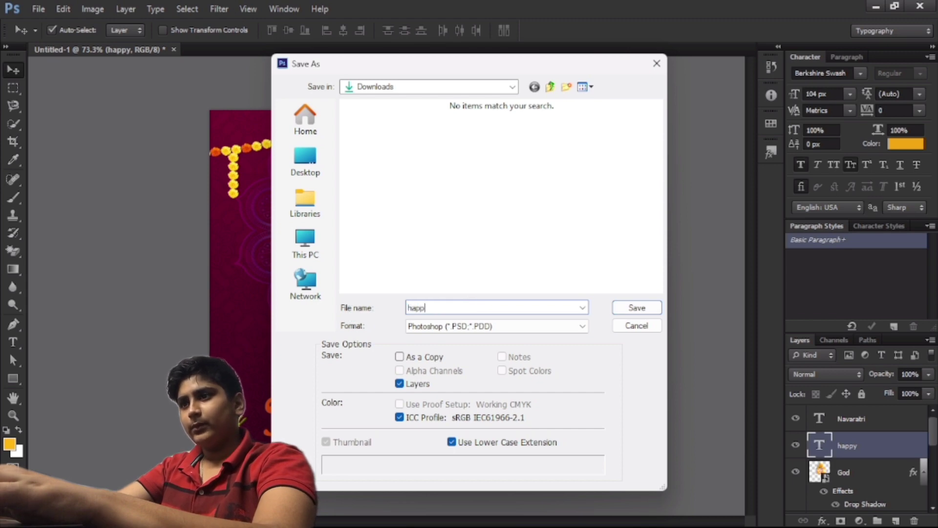
pyautogui.write('y Navaratri')
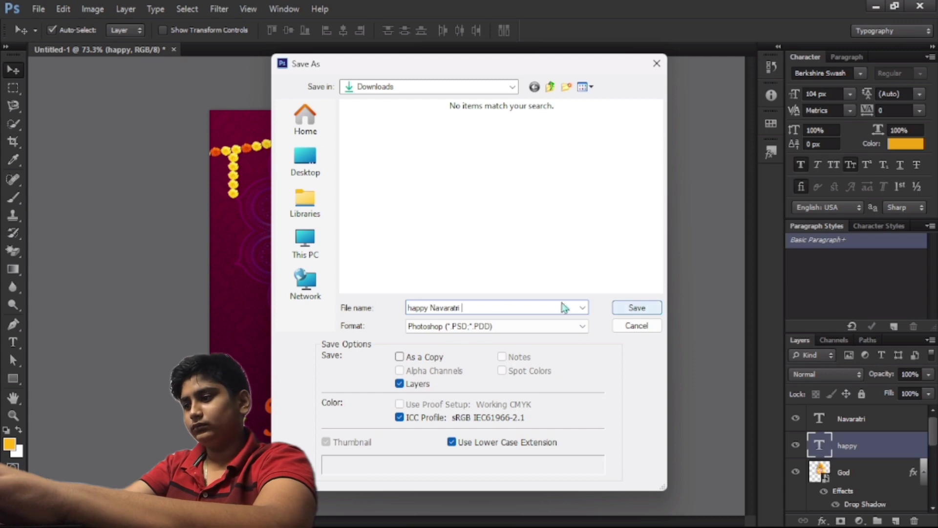
pyautogui.click(635, 308)
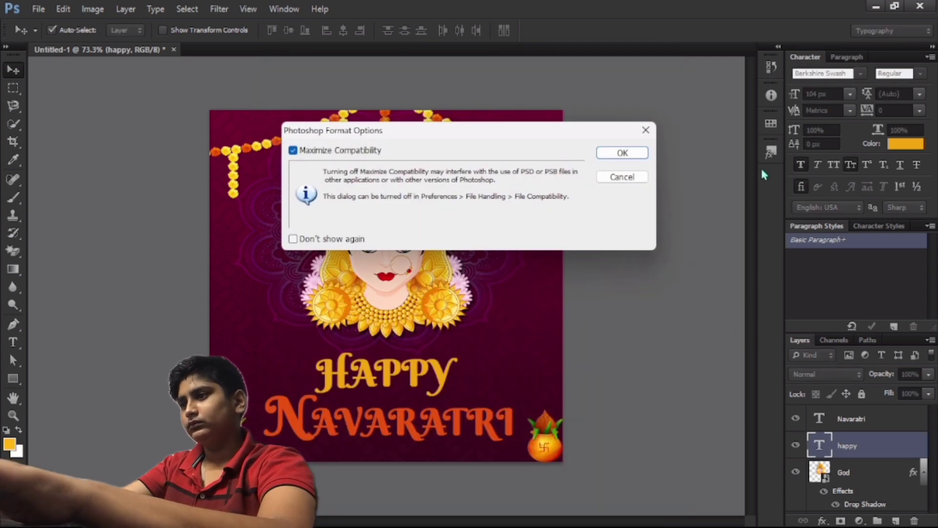
pyautogui.click(622, 154)
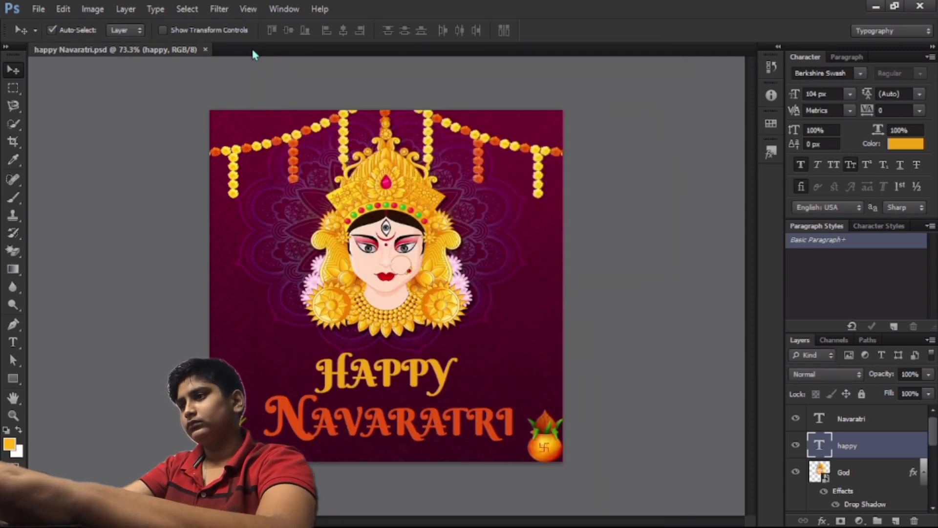
# Save a JPEG copy of the poster as happy Navaratri.jpg.
pyautogui.click(36, 8)
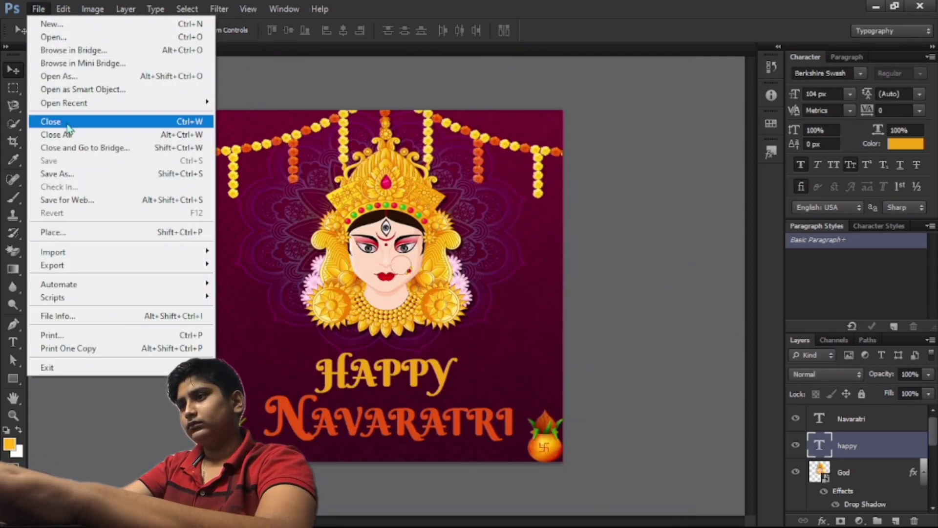
pyautogui.click(101, 174)
pyautogui.click(489, 326)
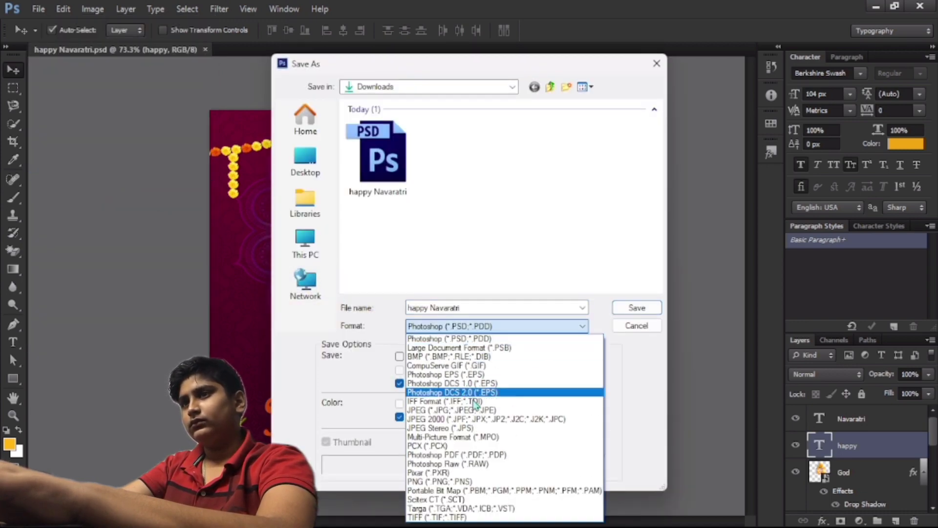
pyautogui.click(481, 410)
pyautogui.click(640, 308)
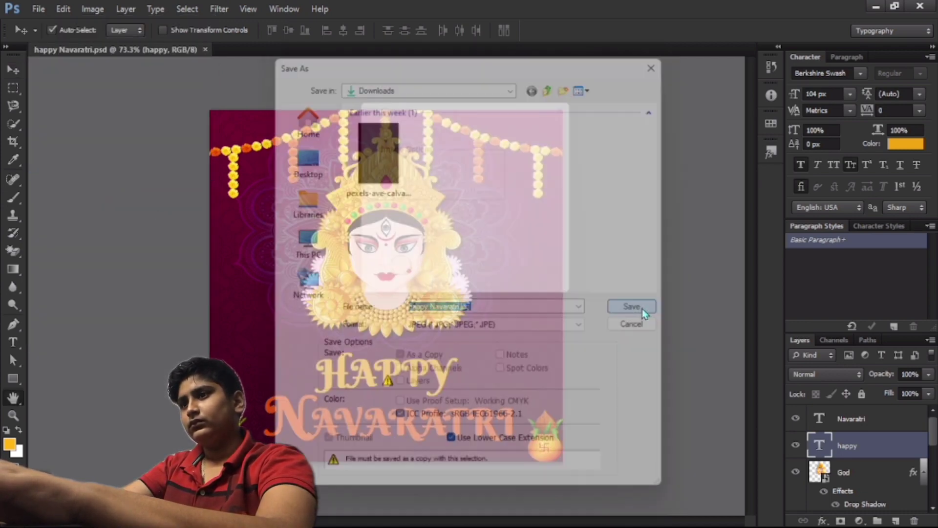
pyautogui.click(551, 126)
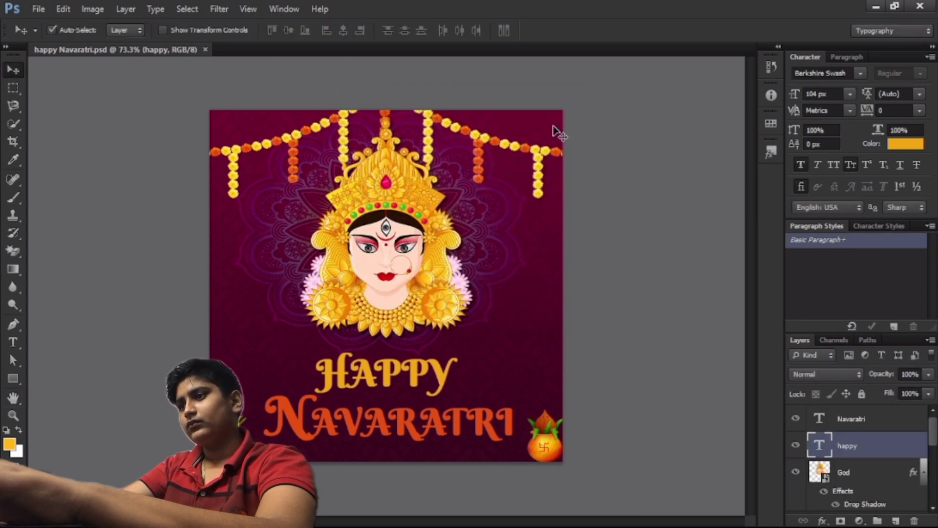
# Open the exported happy Navaratri JPG from File Explorer in the photo viewer.
pyautogui.press('super')
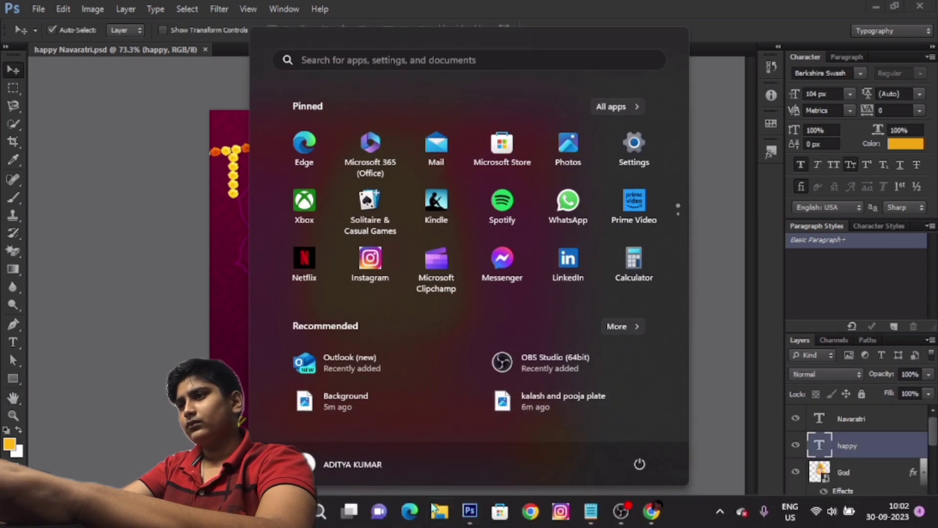
pyautogui.click(438, 510)
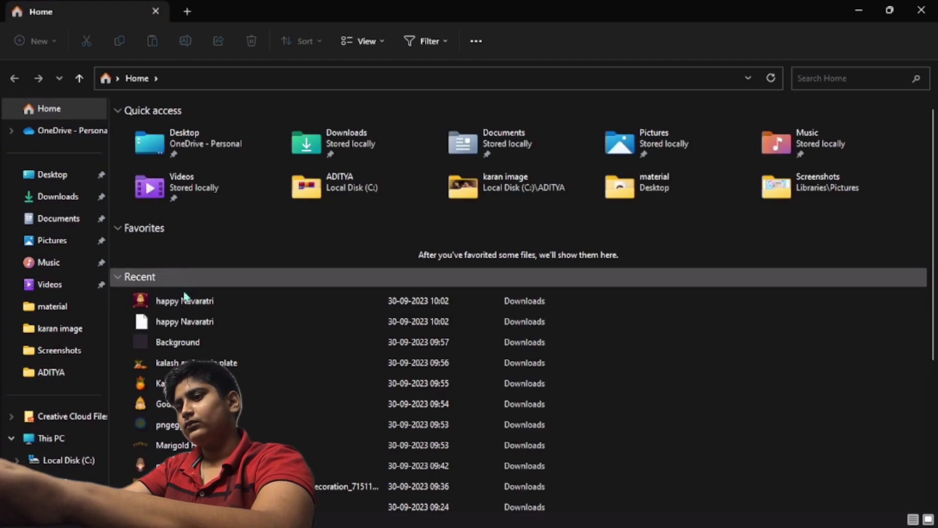
pyautogui.doubleClick(184, 298)
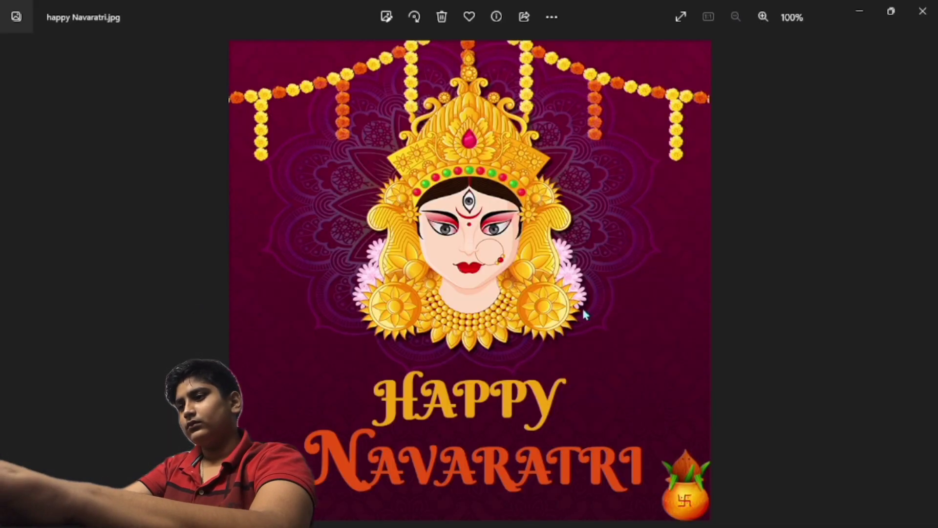